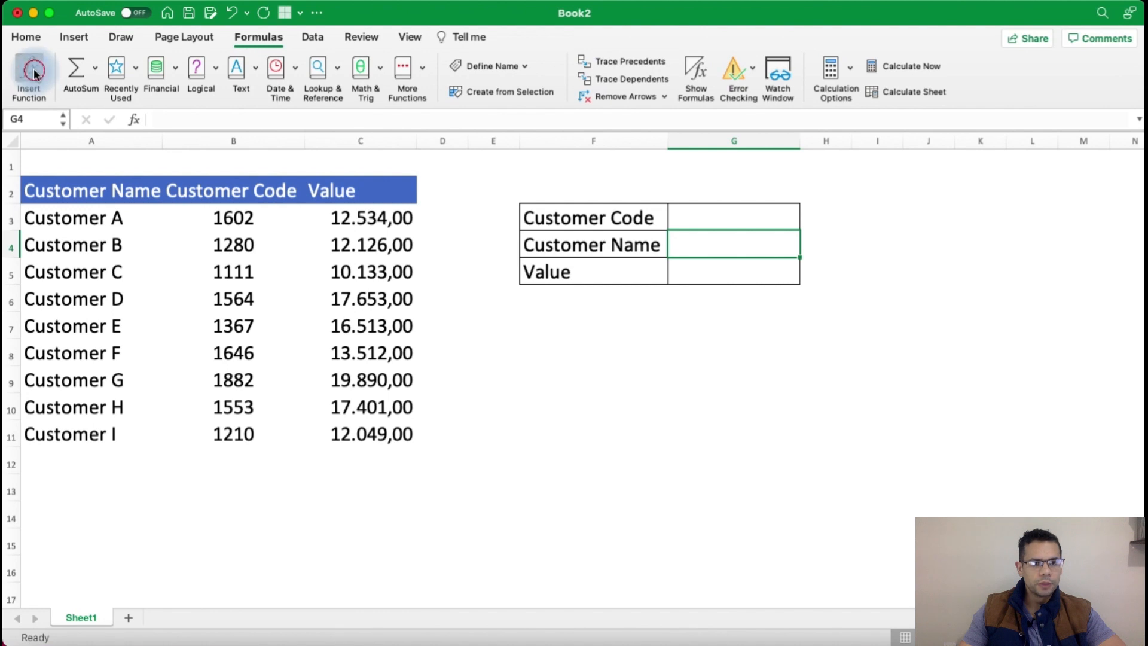
click(37, 101)
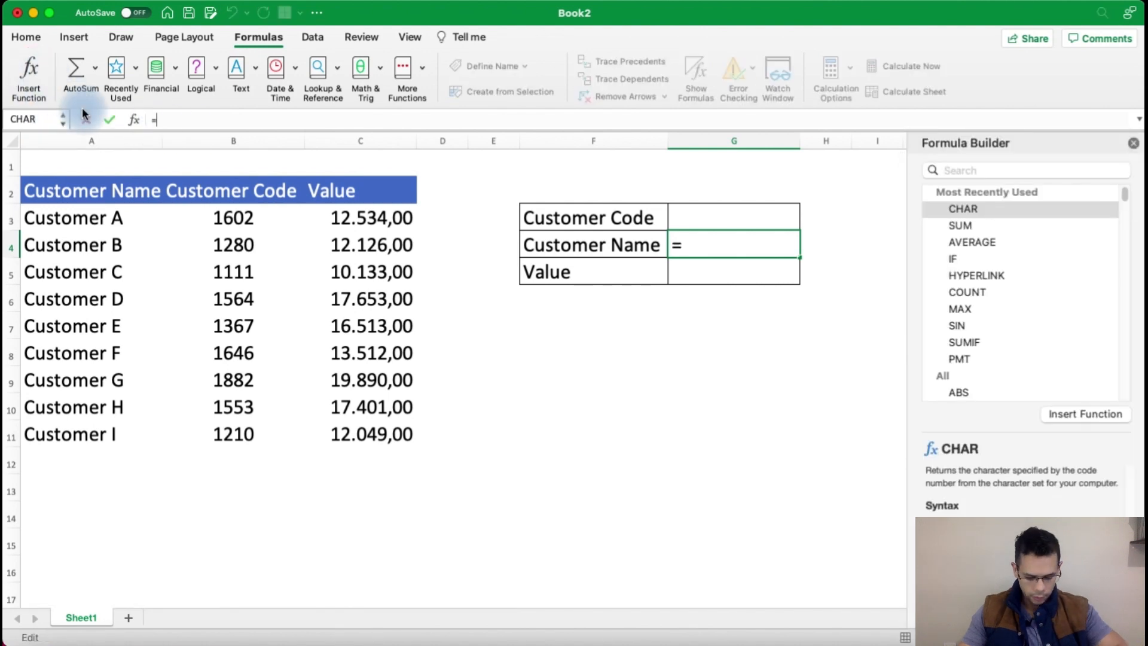
key(ctrl+a)
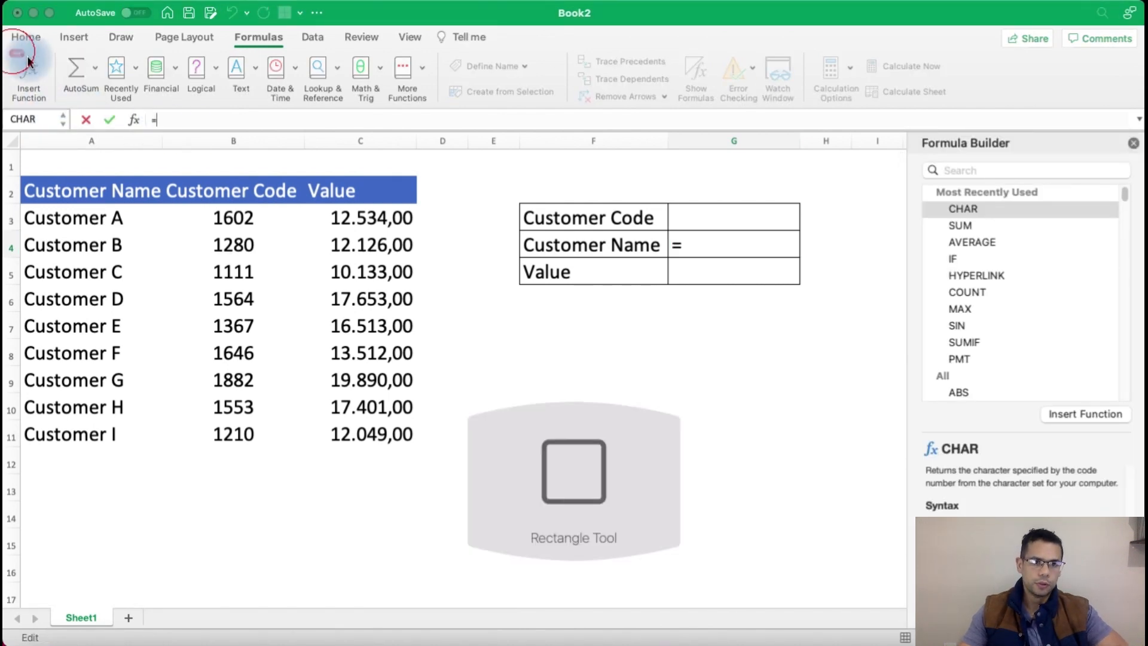
drag(11, 51, 64, 105)
mouse_move(232, 27)
mouse_down()
mouse_move(293, 24)
mouse_move(295, 47)
mouse_up()
key(Escape)
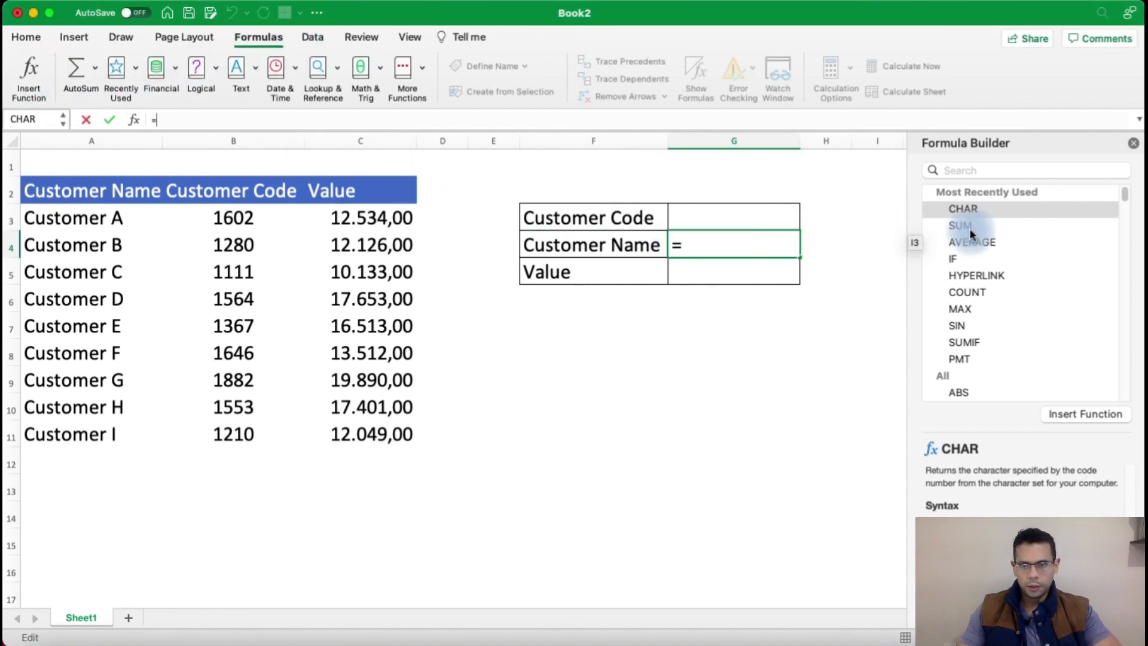
click(961, 171)
text(vlook)
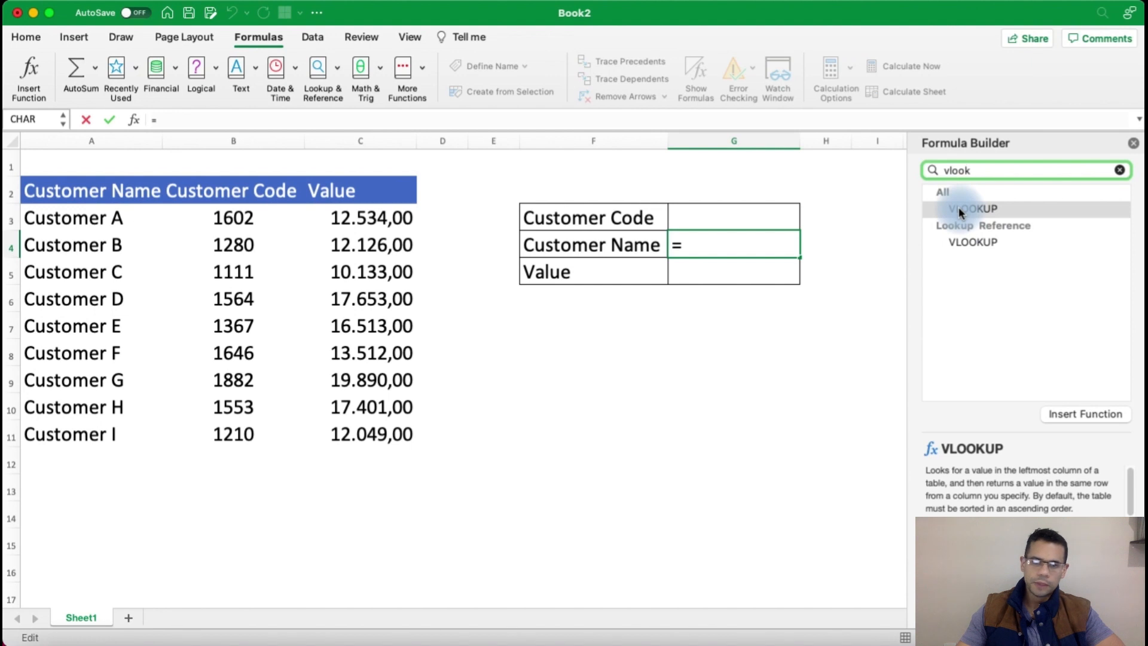
click(1120, 171)
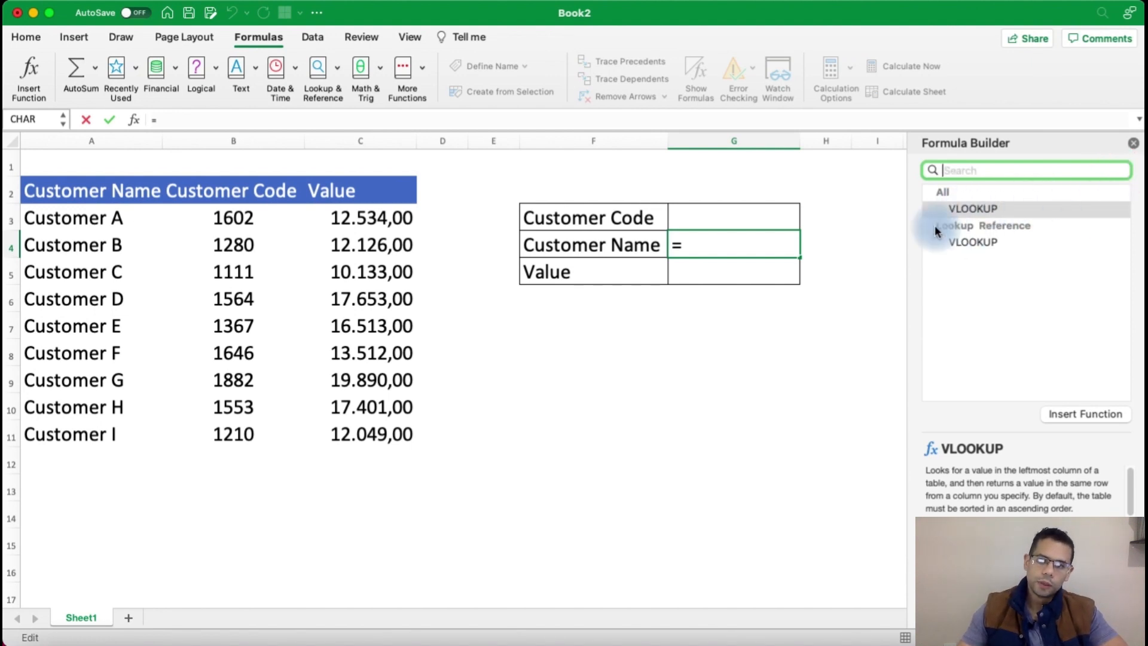
click(1132, 146)
key(Escape)
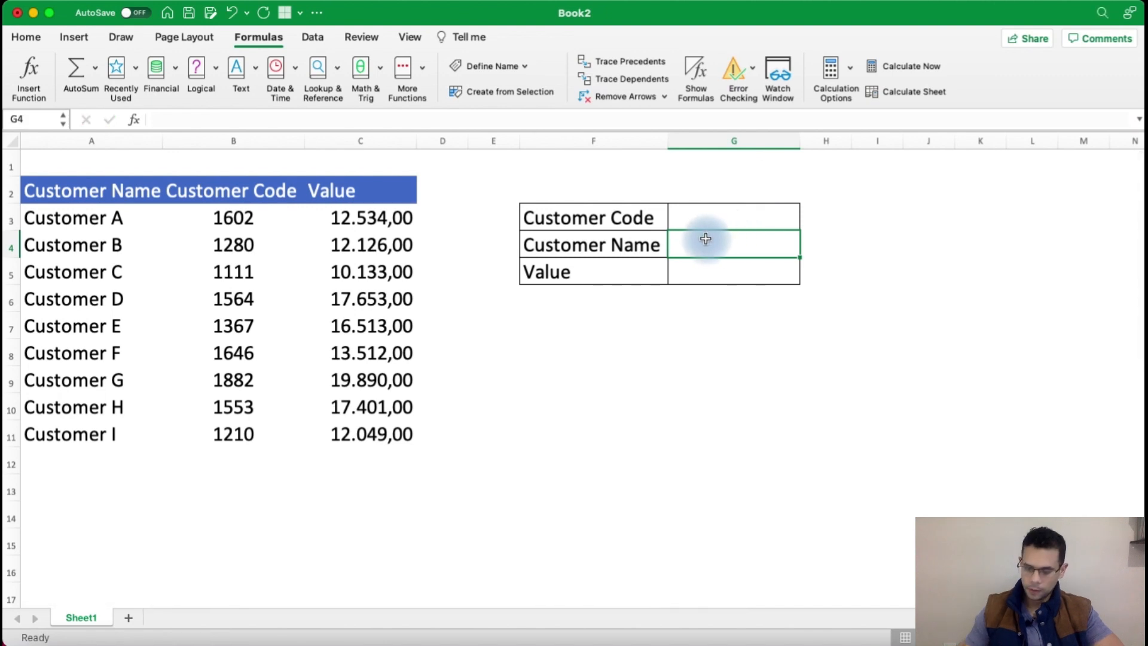
- Begin a VLOOKUP formula in cell G4 beside Customer Name, using cell G3 as the lookup value
text(=)
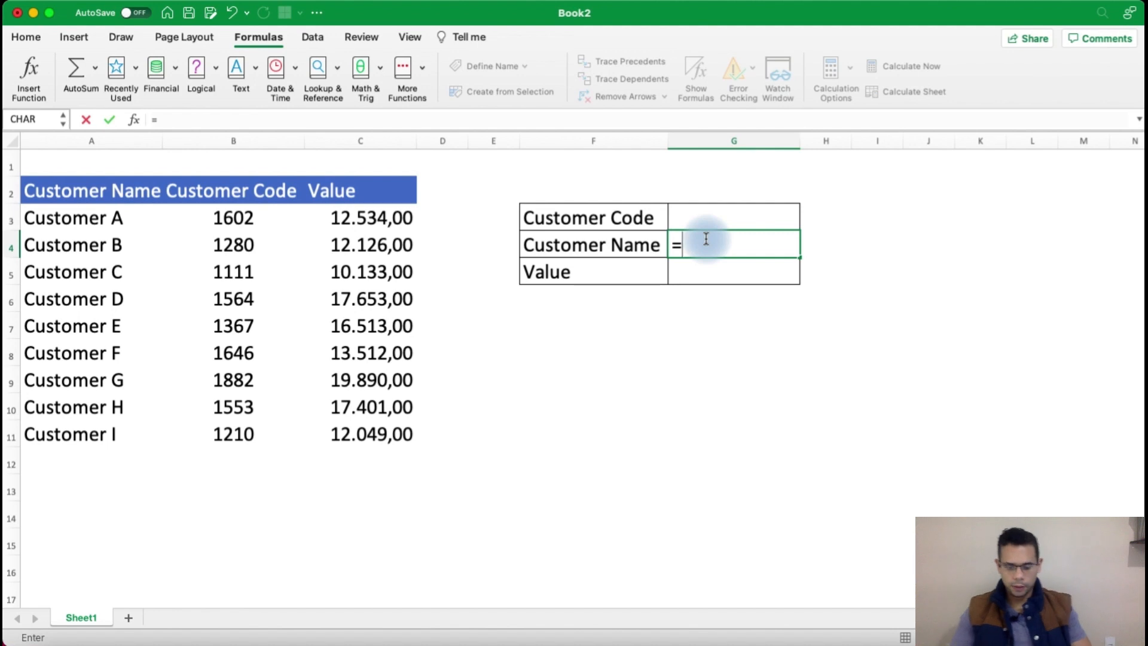
text(vlookup)
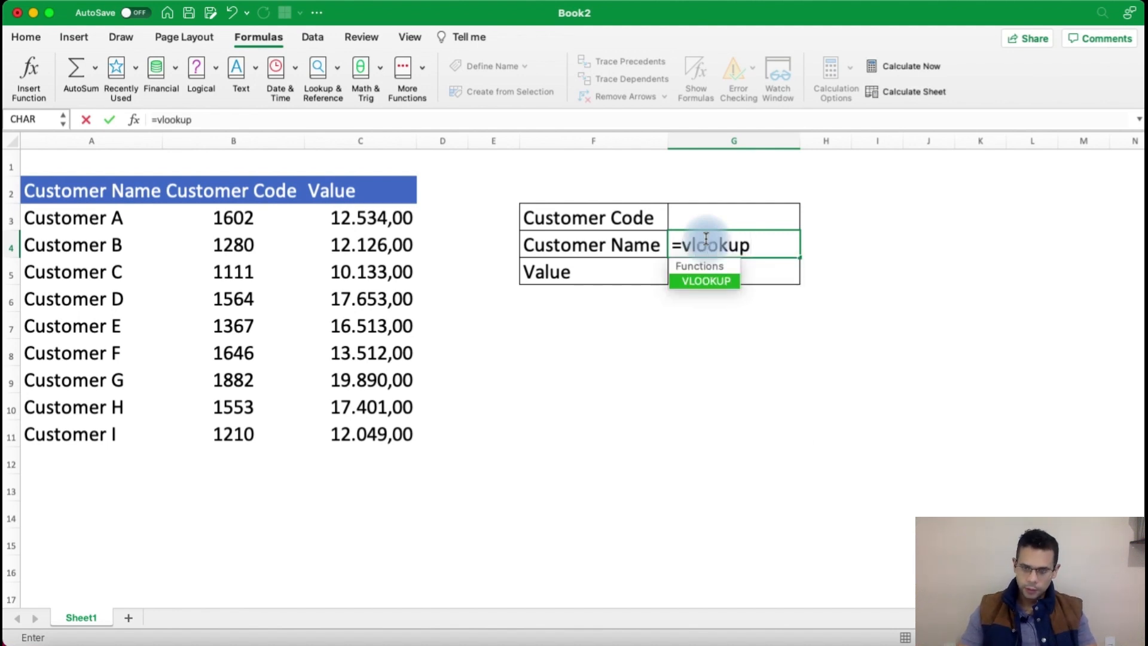
text(()
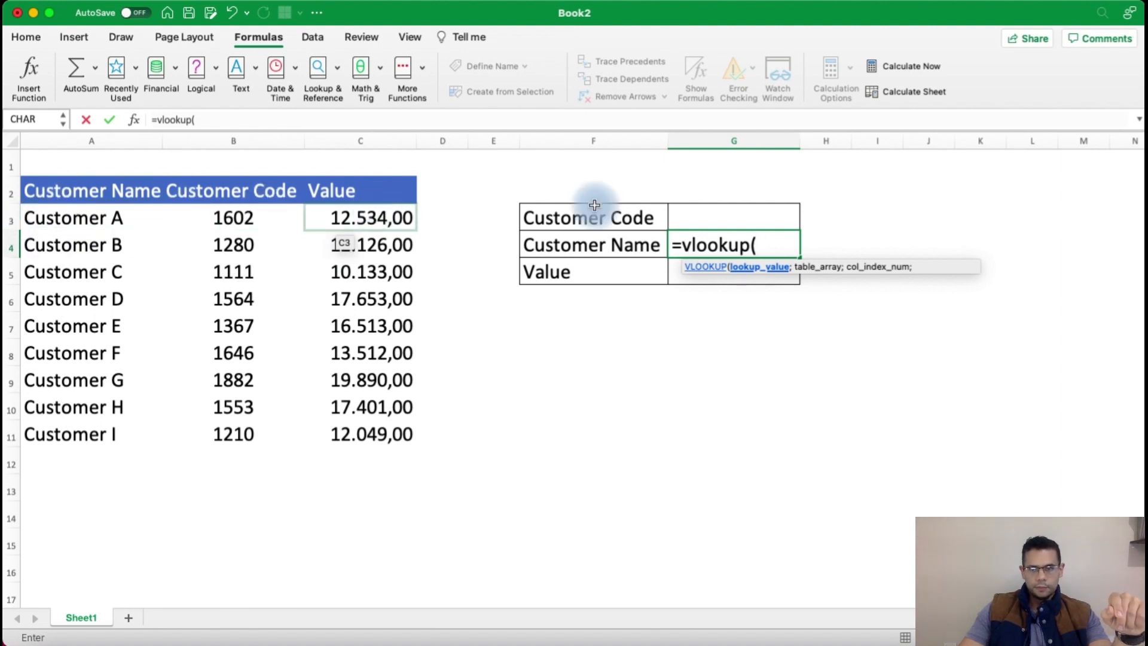
click(723, 199)
click(712, 214)
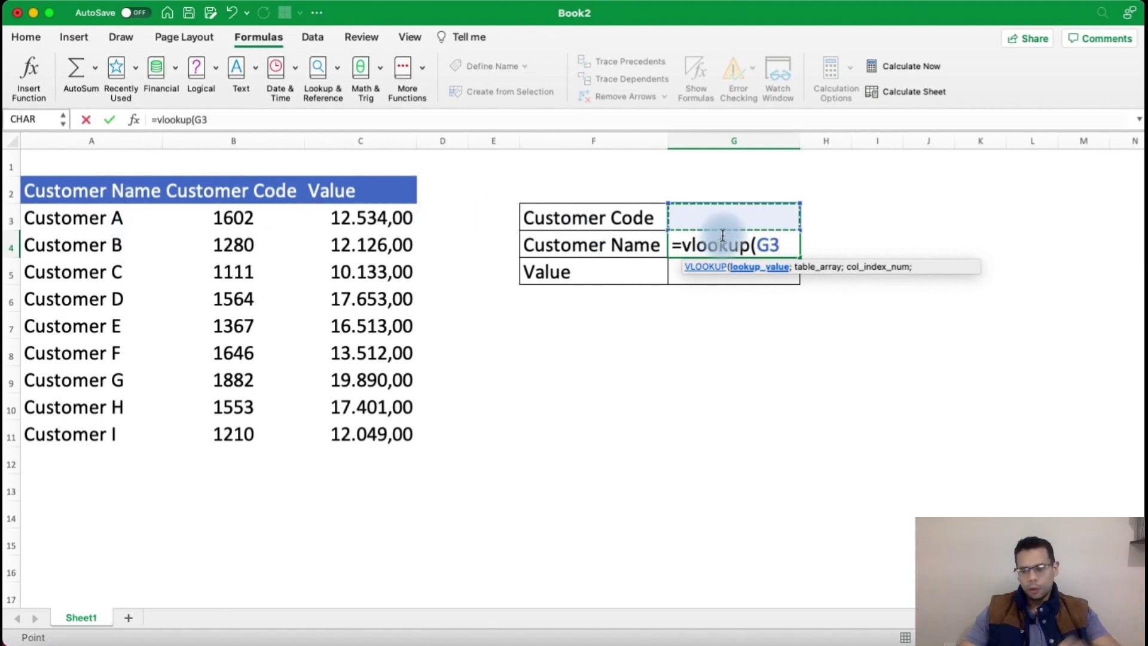
- Try the text "Customer A" as the VLOOKUP lookup value in G4, and put the G3 reference back
key(BackSpace)
key(BackSpace)
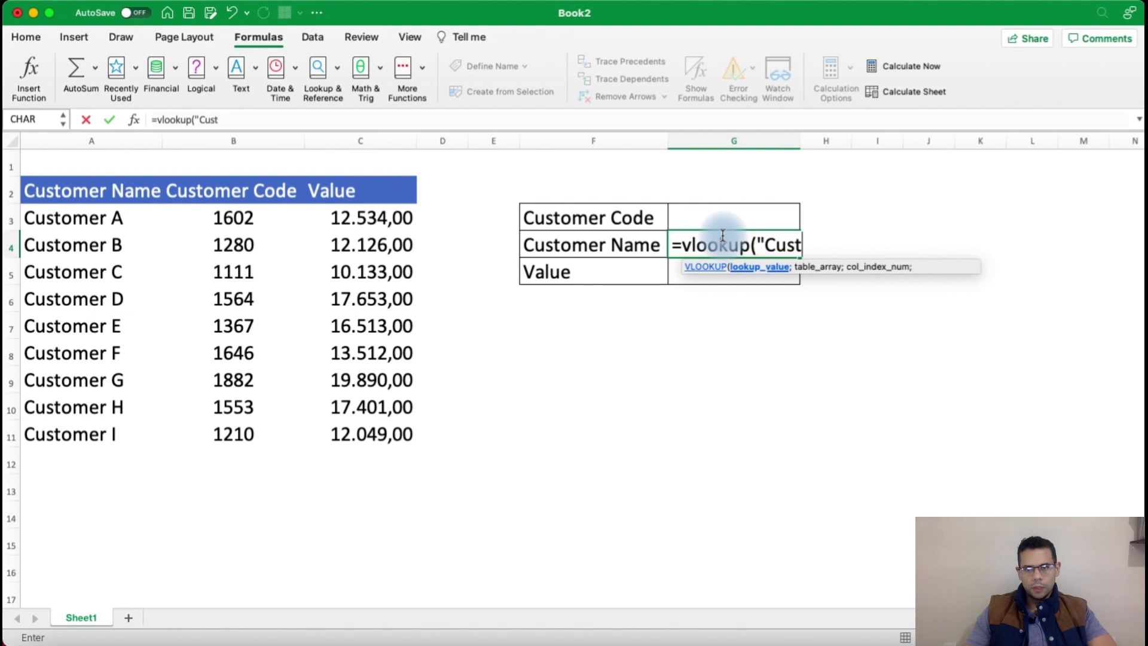
text("Customer A)
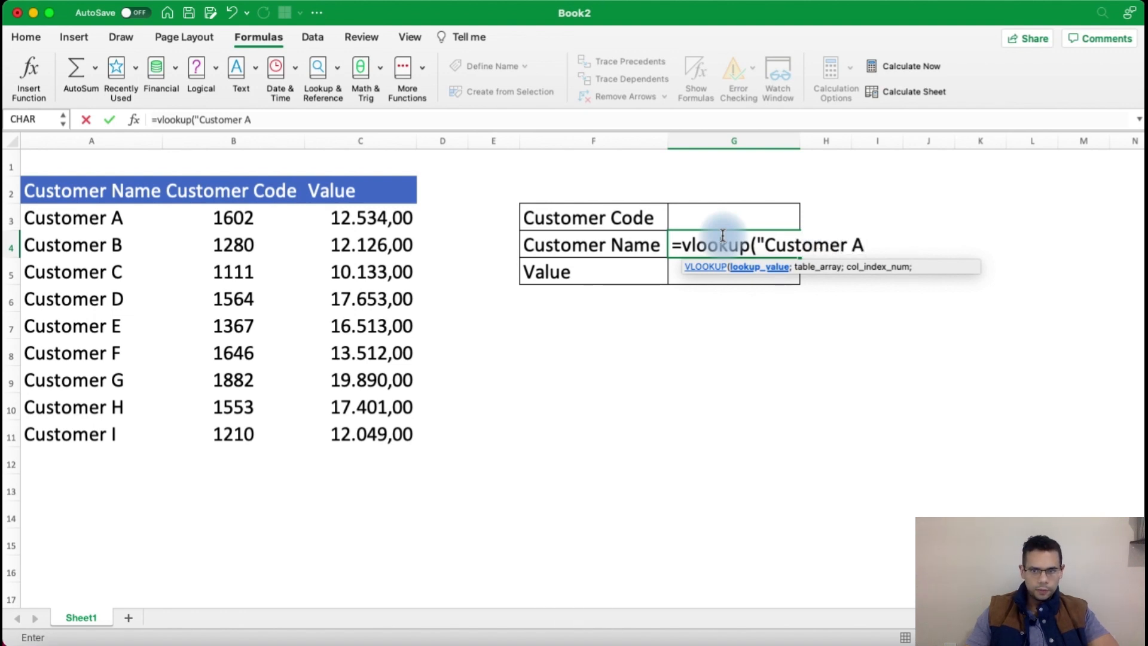
key(BackSpace)
key(BackSpace)
key(BackSpace)
key(BackSpace)
key(BackSpace)
key(BackSpace)
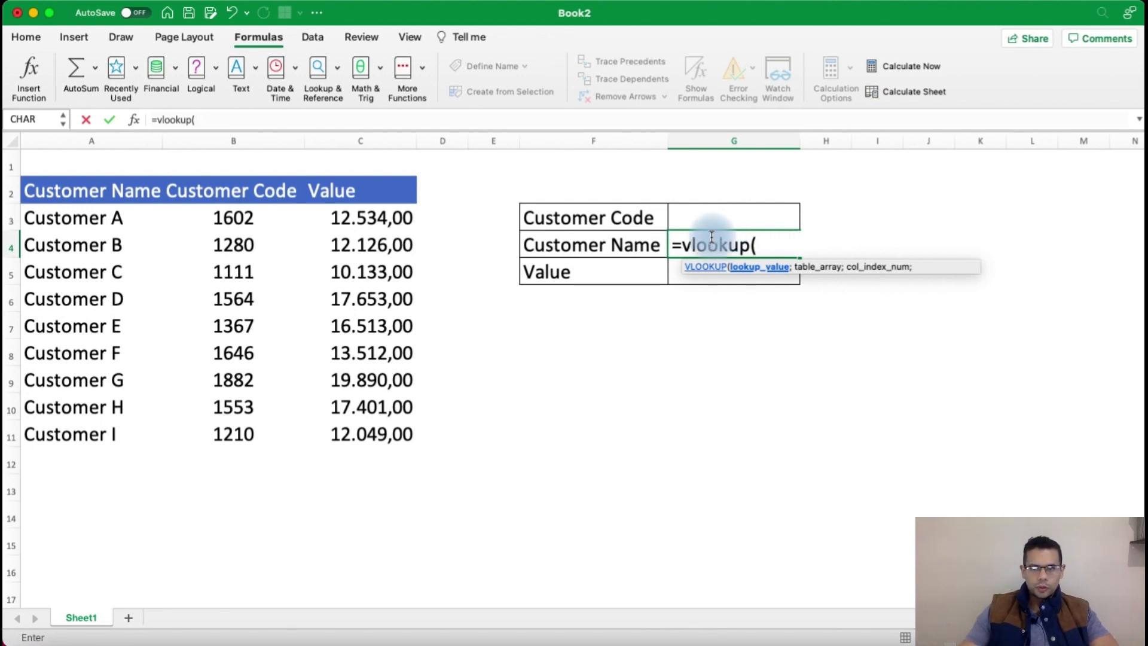
click(732, 216)
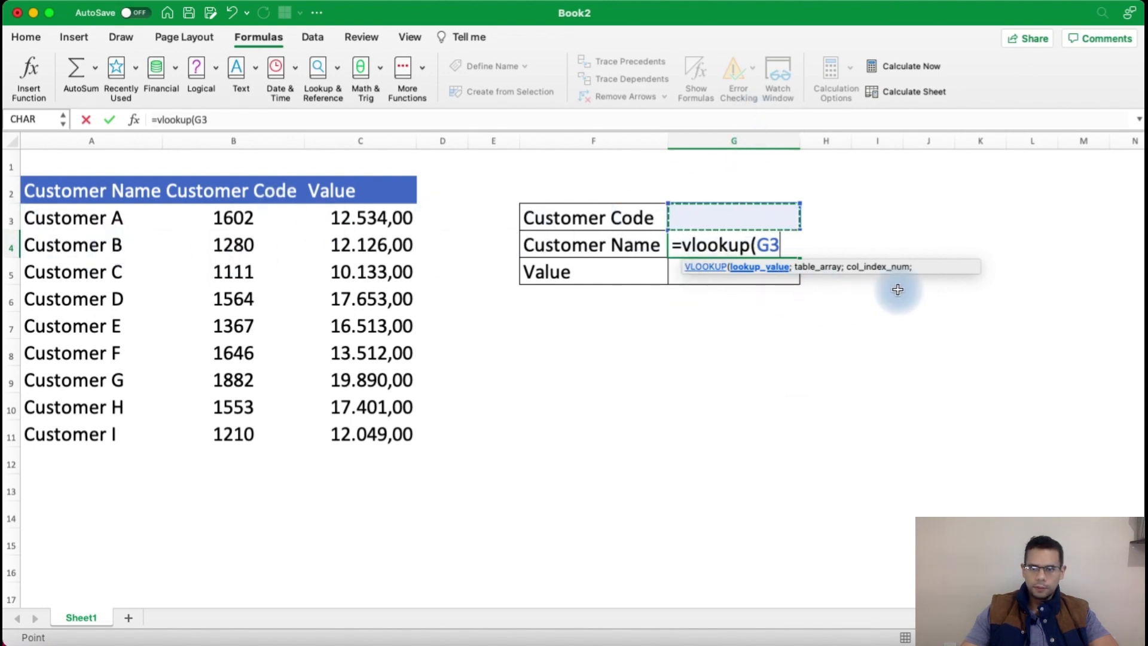
- Complete the G4 VLOOKUP with the customer table A2:C11 as the table array and 2 as the column index
text(;)
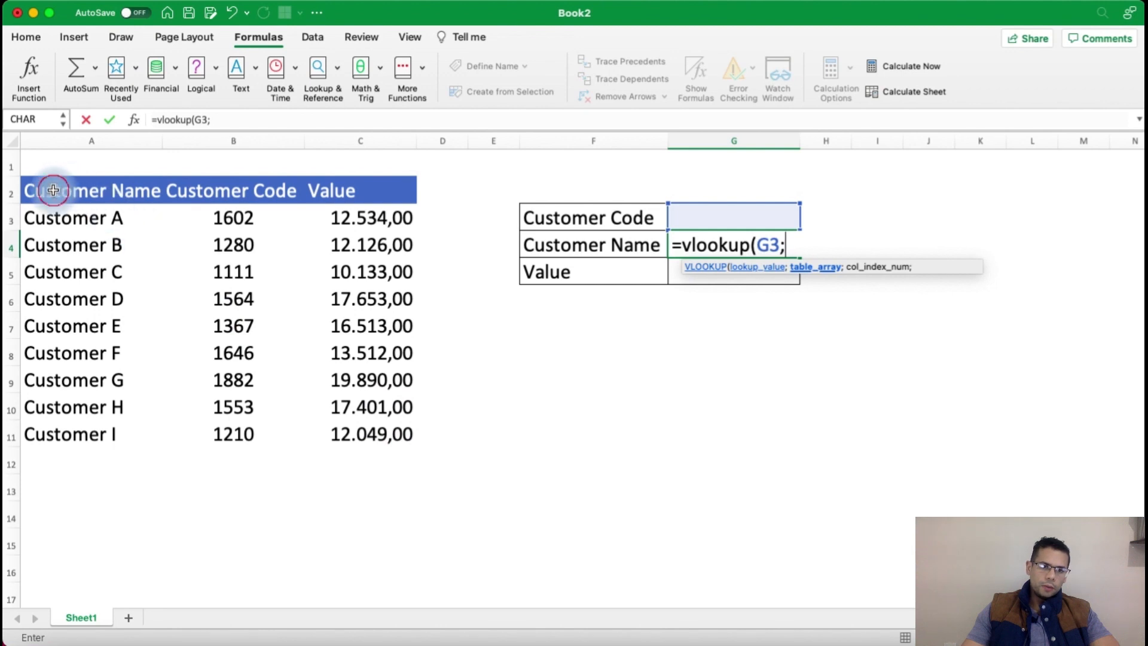
drag(53, 190, 377, 443)
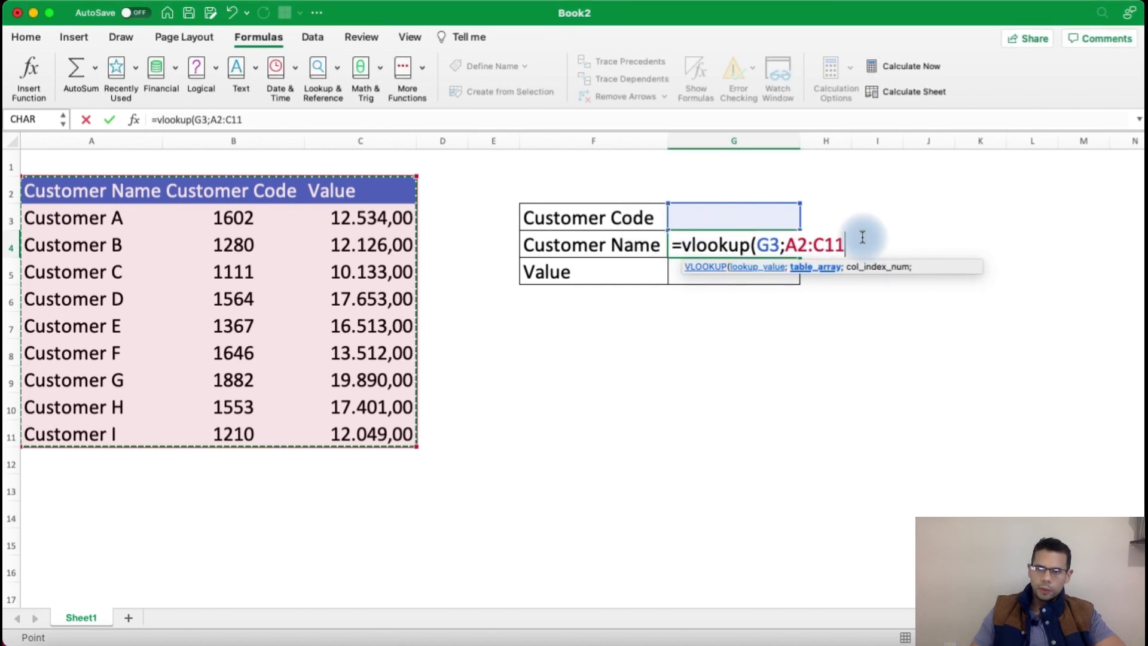
text(;)
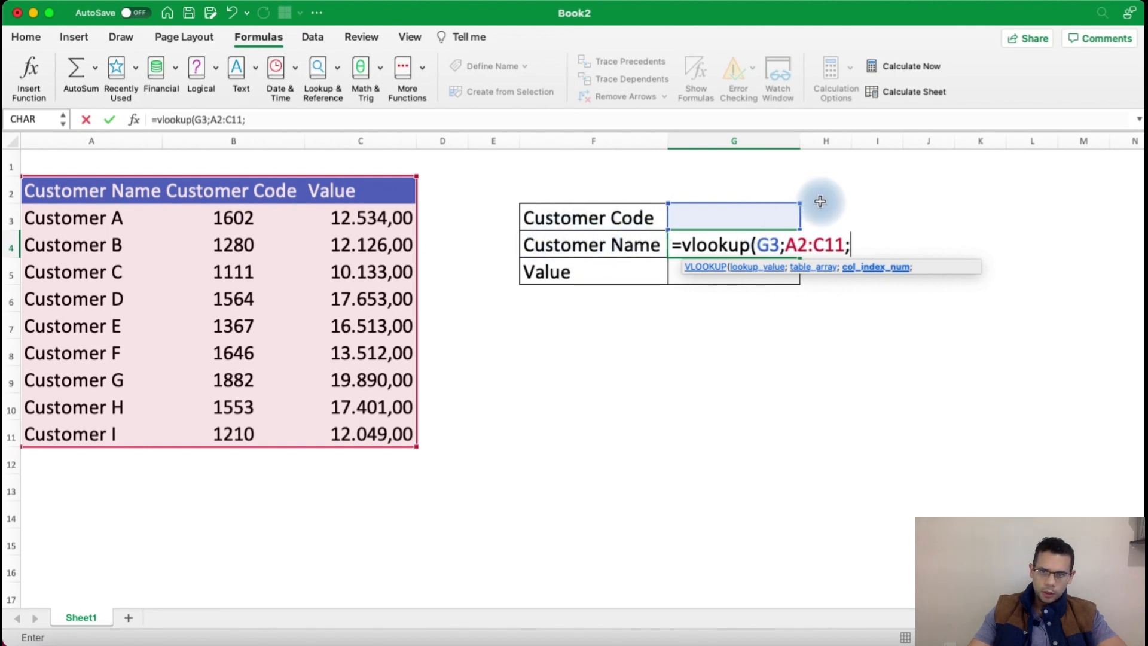
text(2)
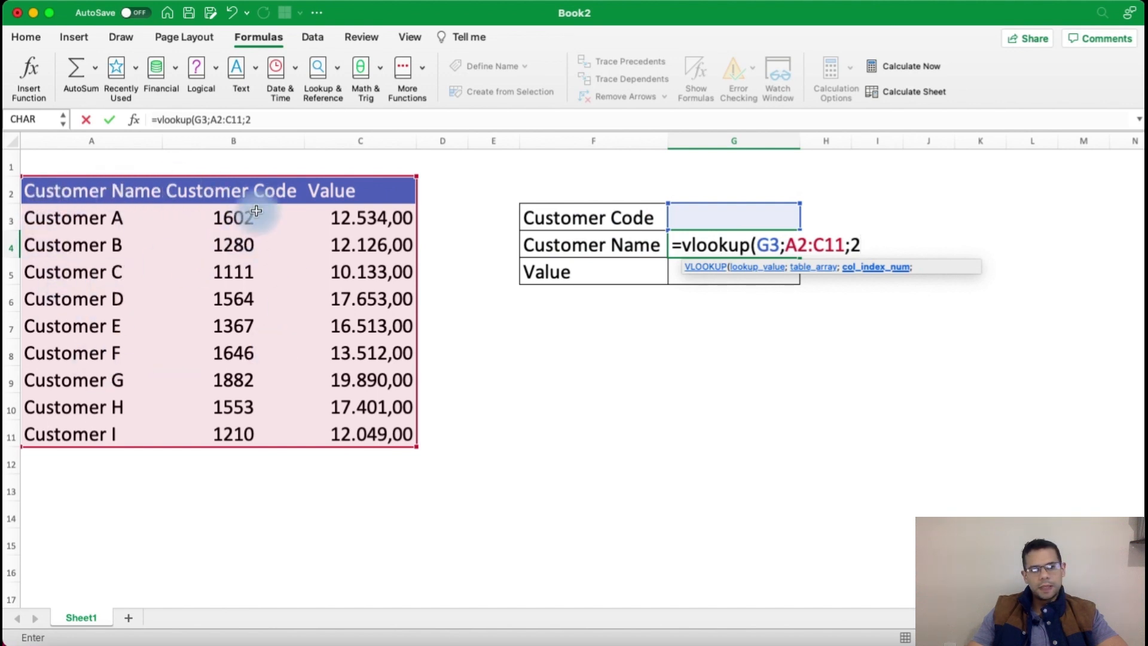
click(251, 134)
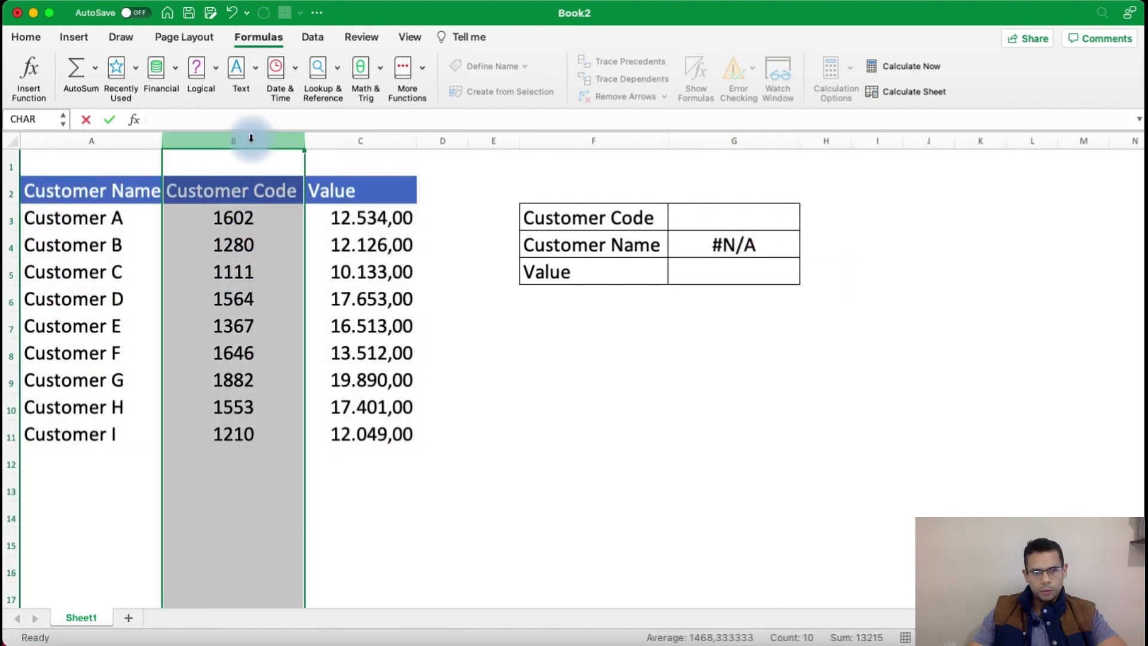
- Add 0 as the exact-match argument to the VLOOKUP in G4, making it =VLOOKUP(G3;A2:C11;2;0)
click(744, 244)
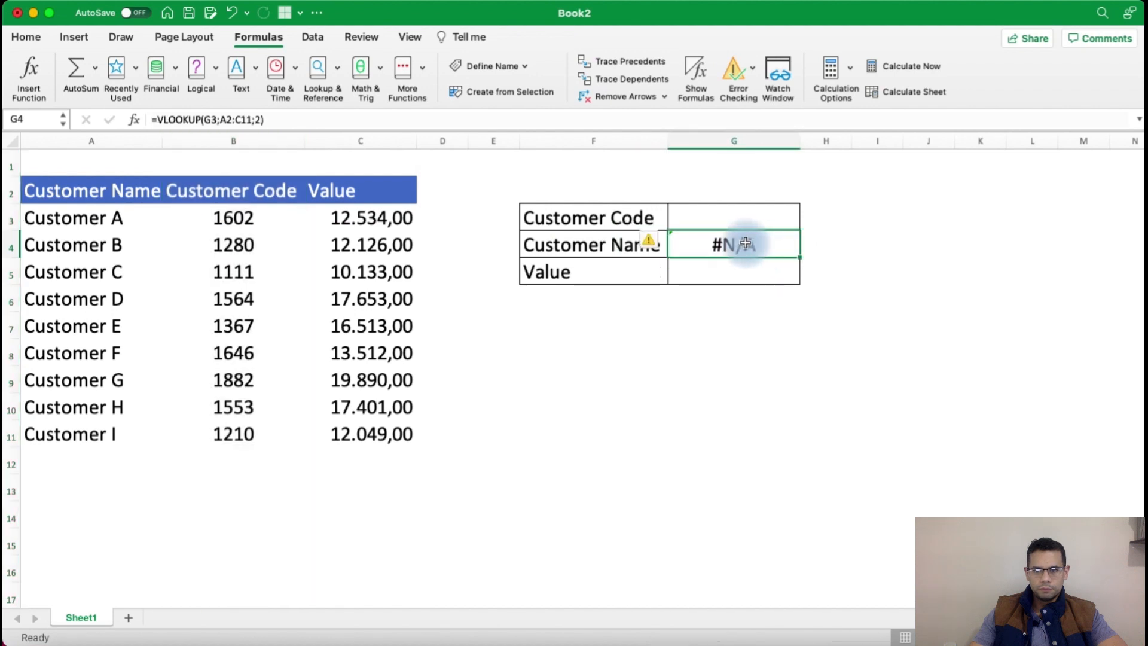
double_click(744, 244)
click(874, 244)
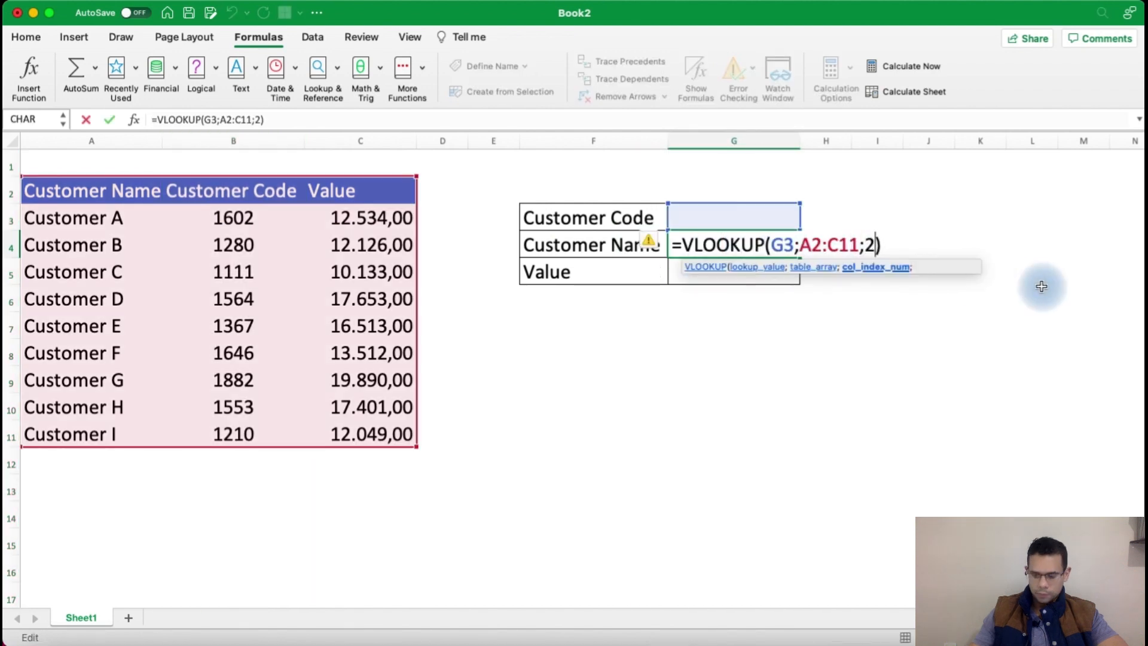
key(BackSpace)
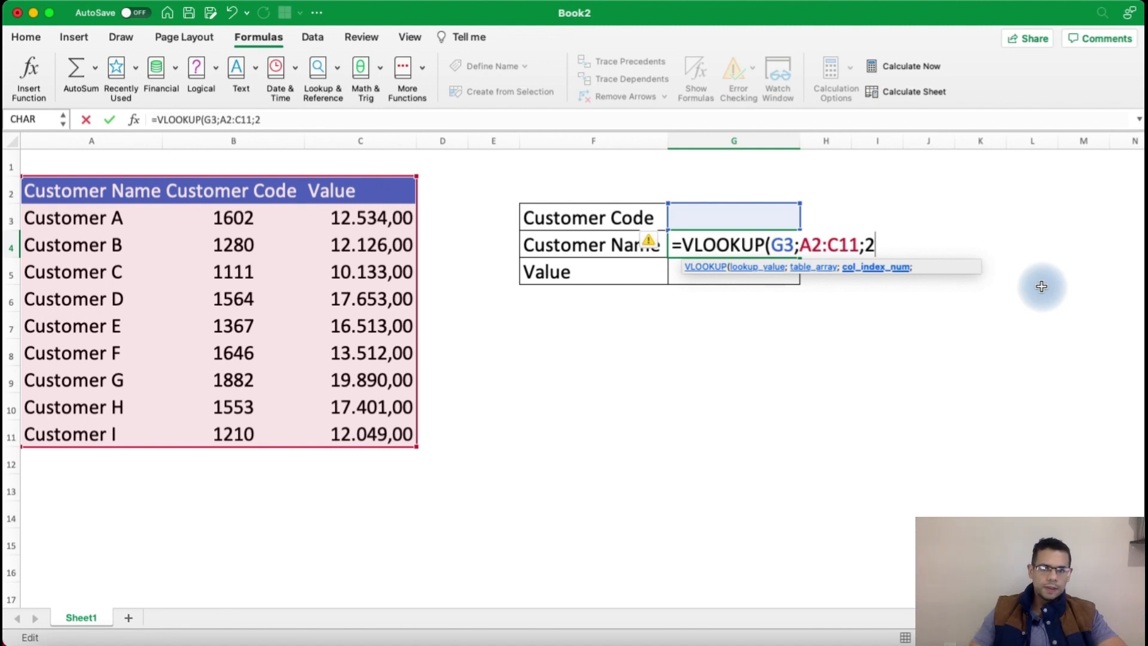
text(;)
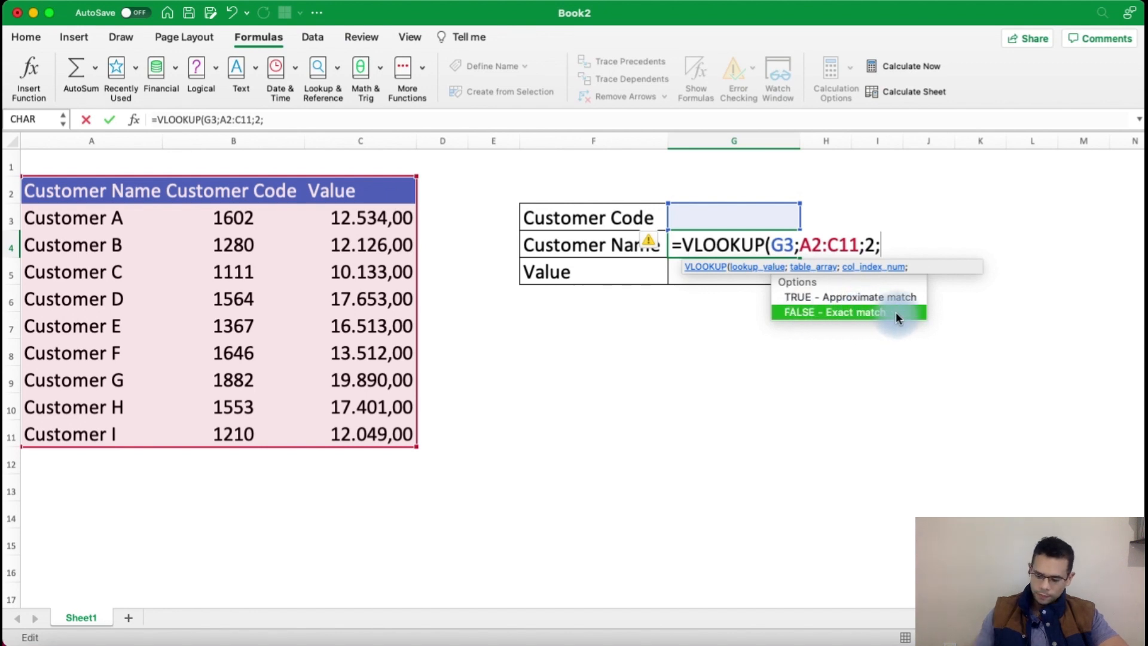
text(0)
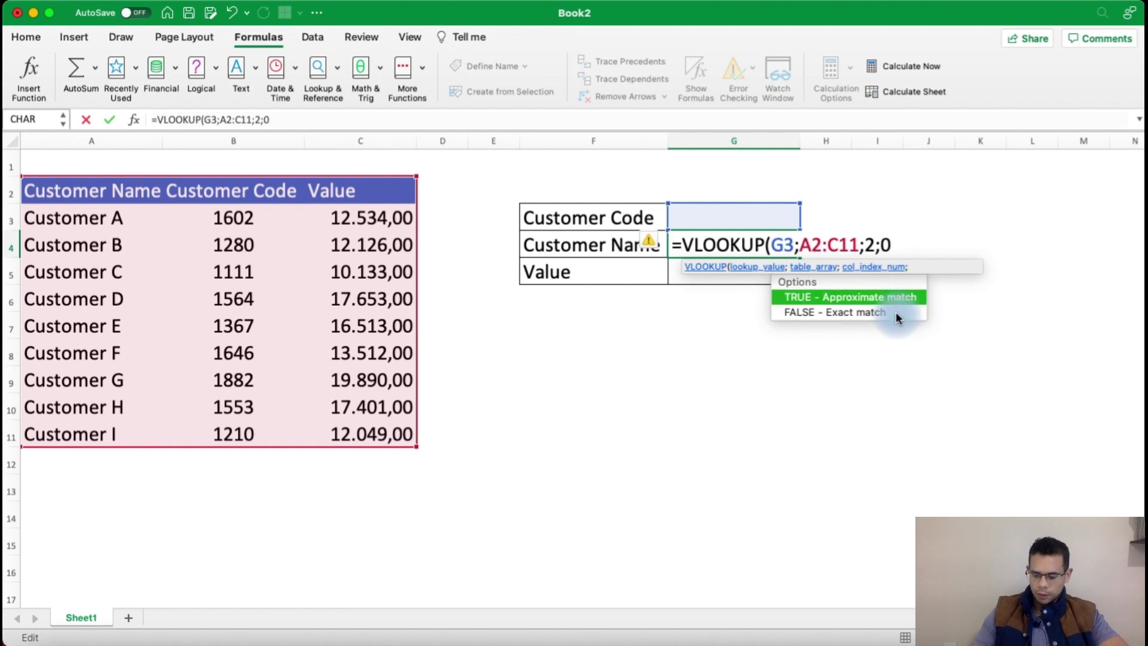
text())
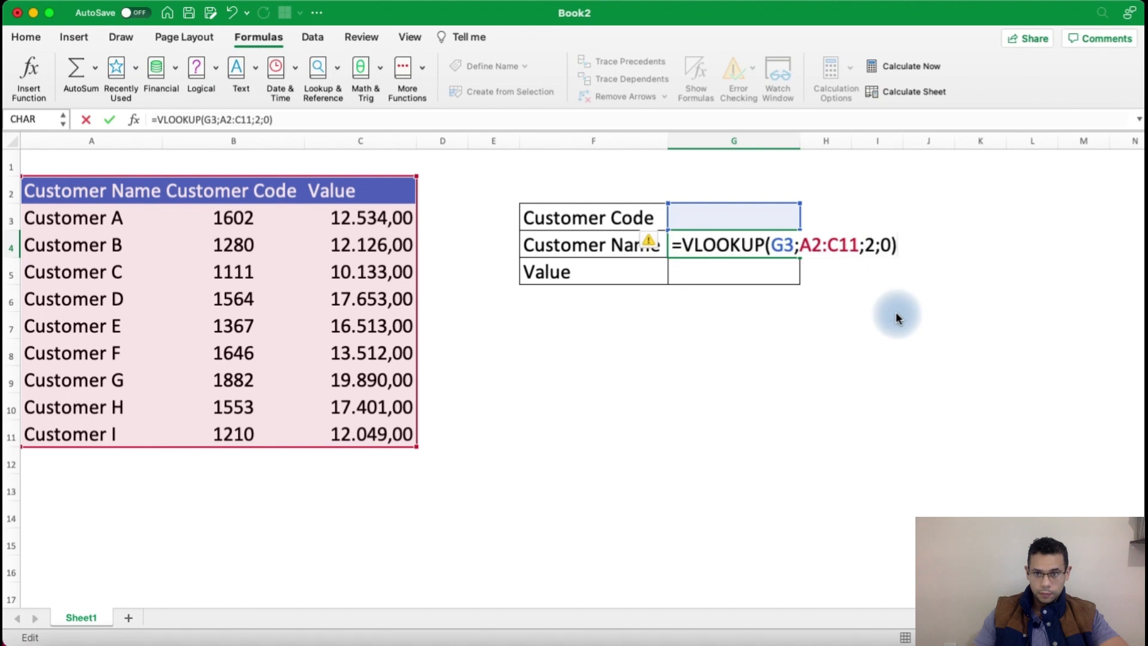
key(Return)
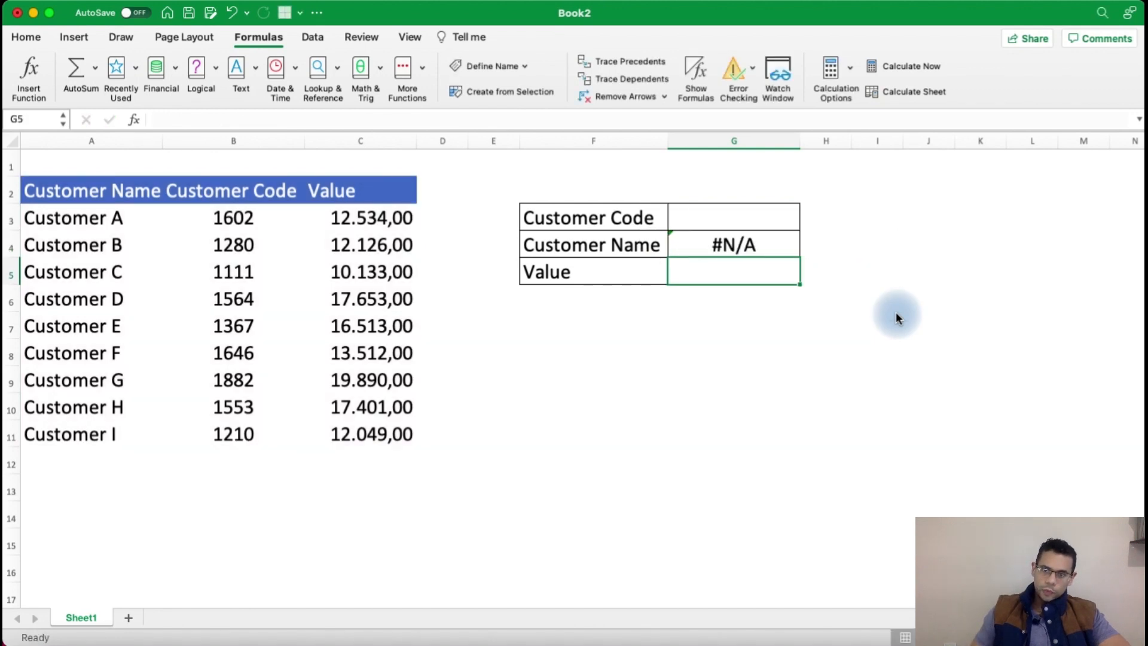
key(Up)
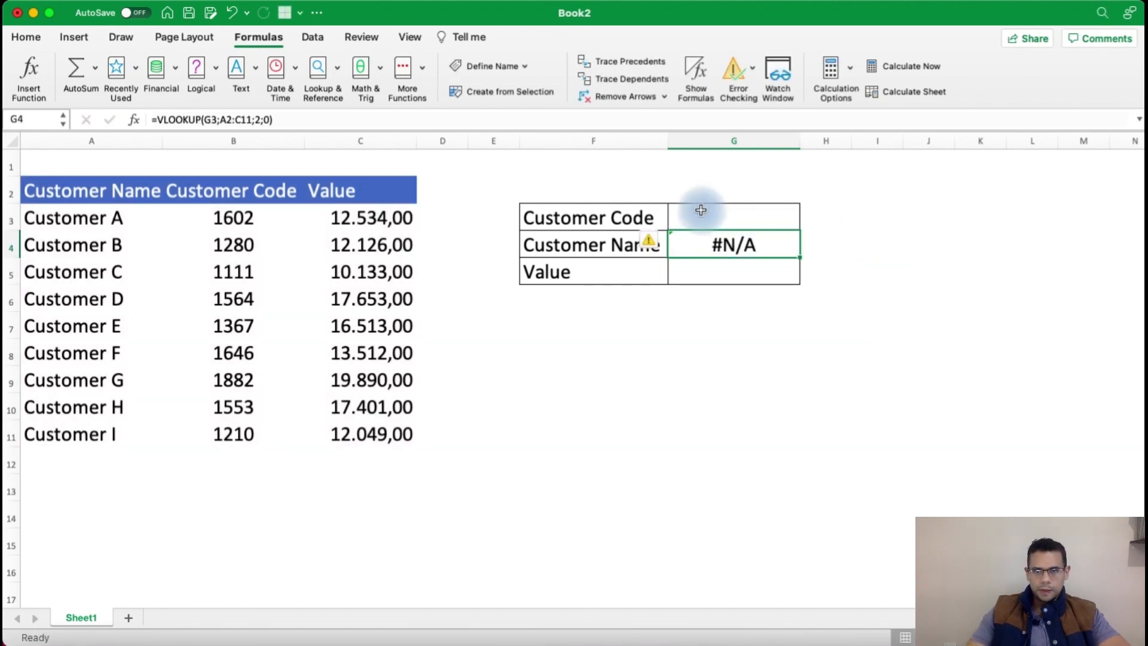
- Copy the name Customer D from A6 into the lookup cell G3 and compare the G4 result with the code in B6
click(701, 210)
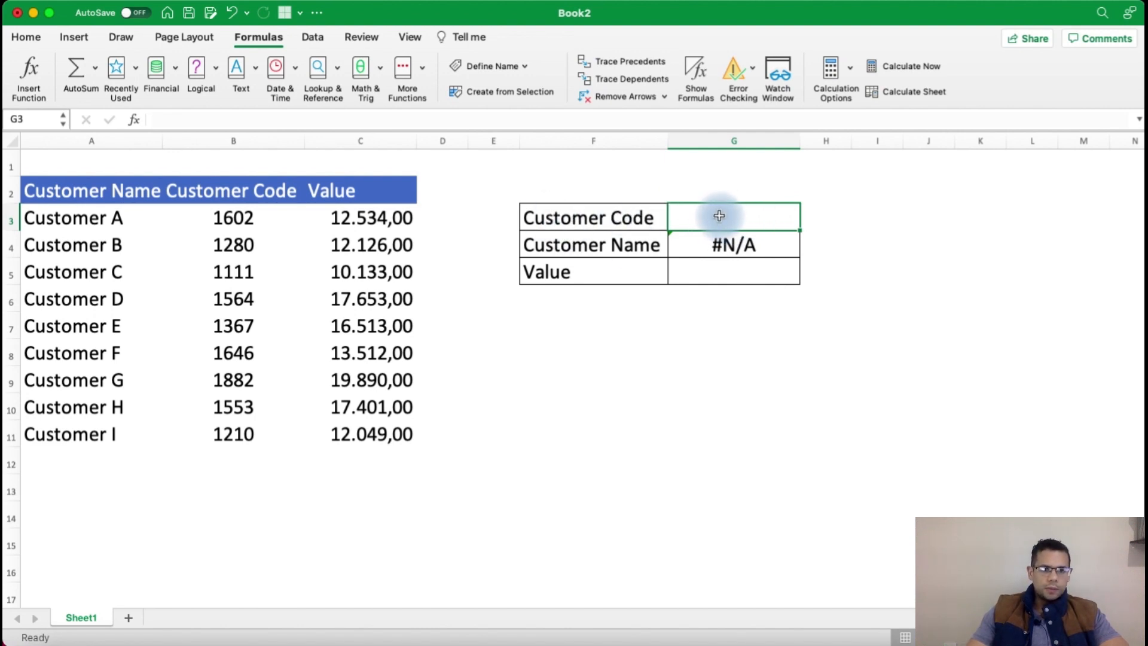
drag(85, 222, 87, 426)
drag(211, 239, 212, 411)
click(97, 269)
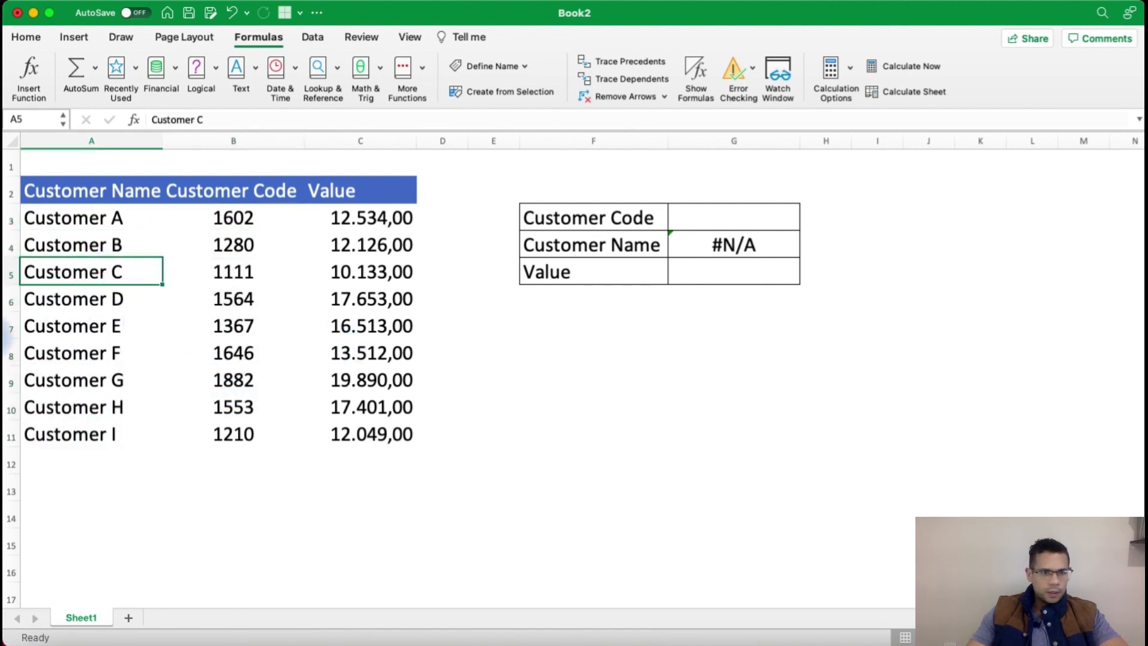
click(99, 300)
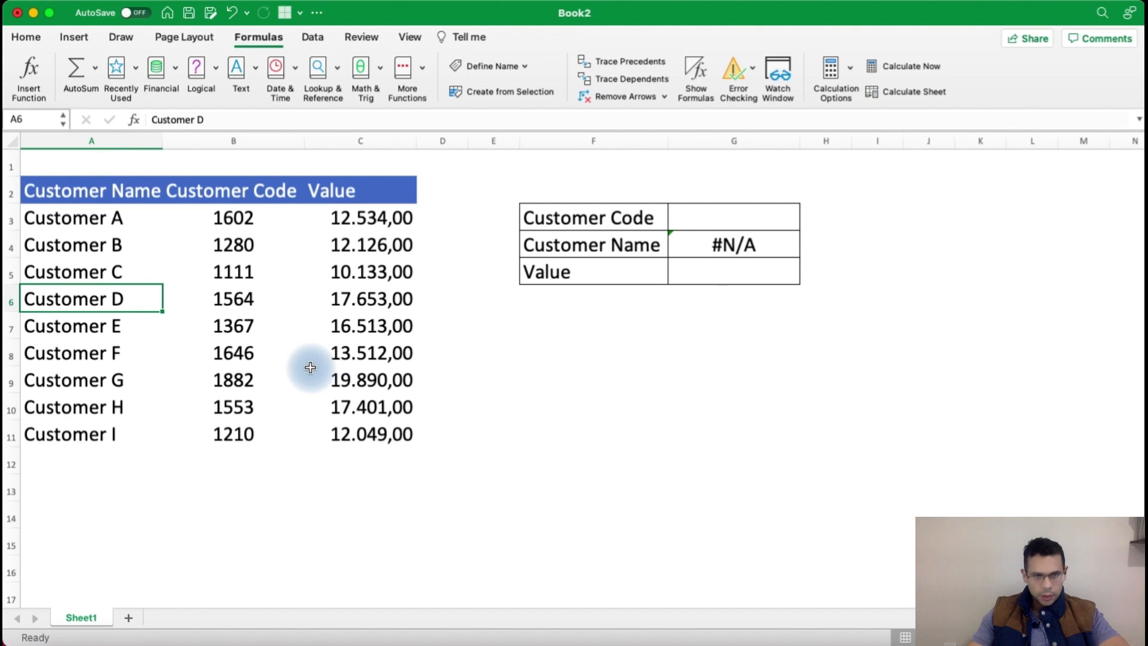
key(super+c)
click(722, 218)
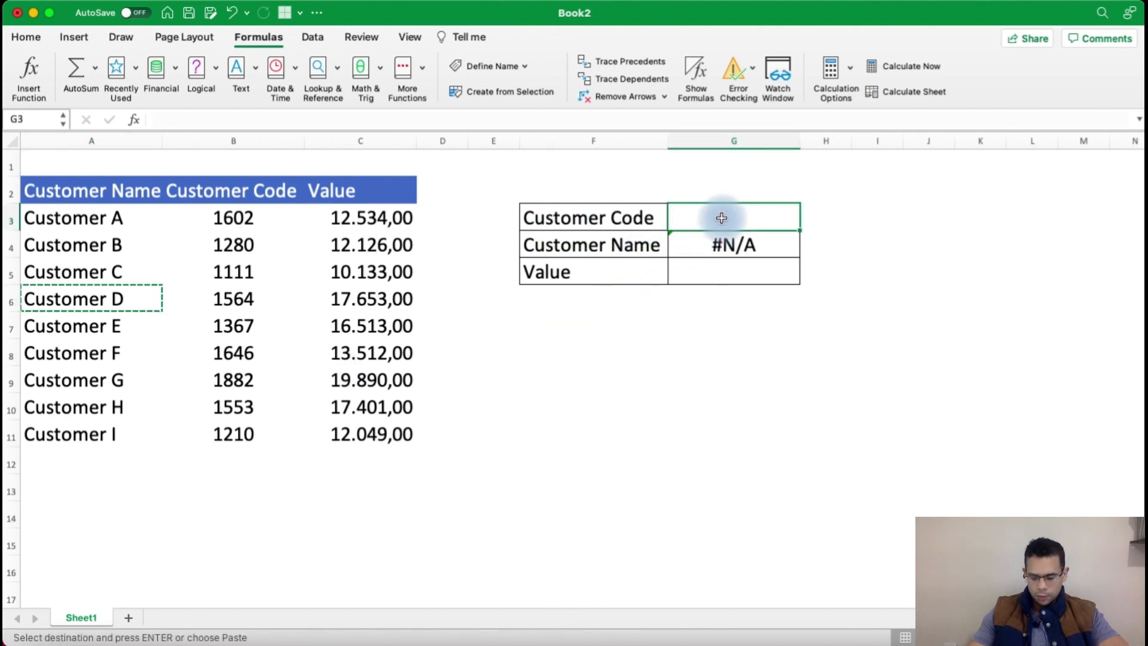
key(super+v)
click(904, 212)
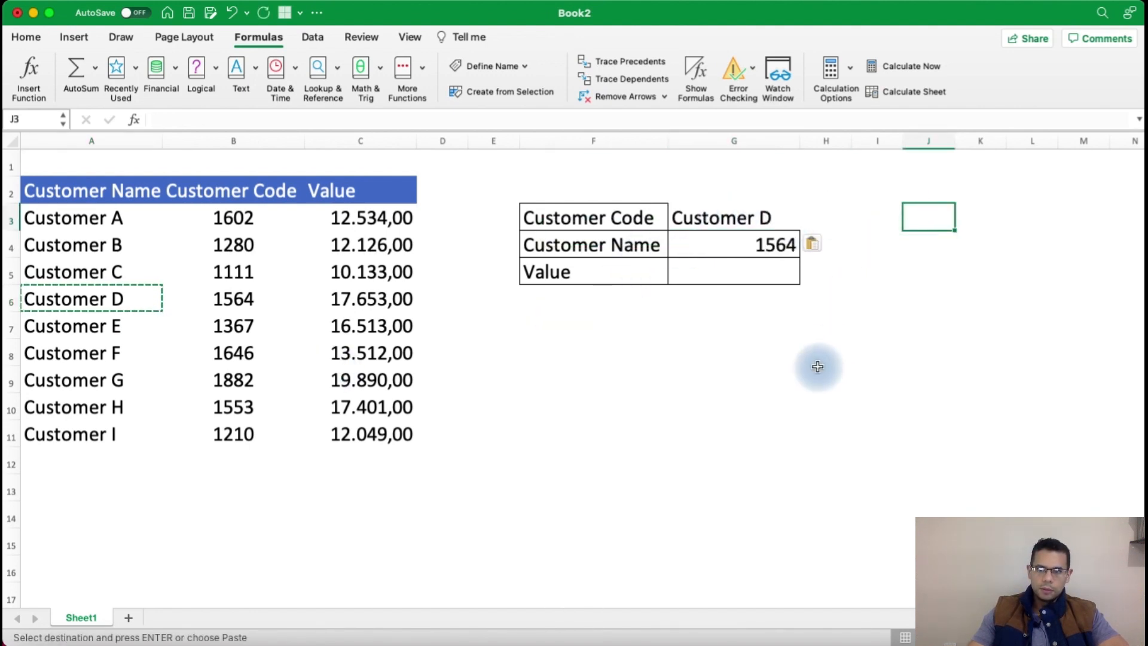
click(725, 216)
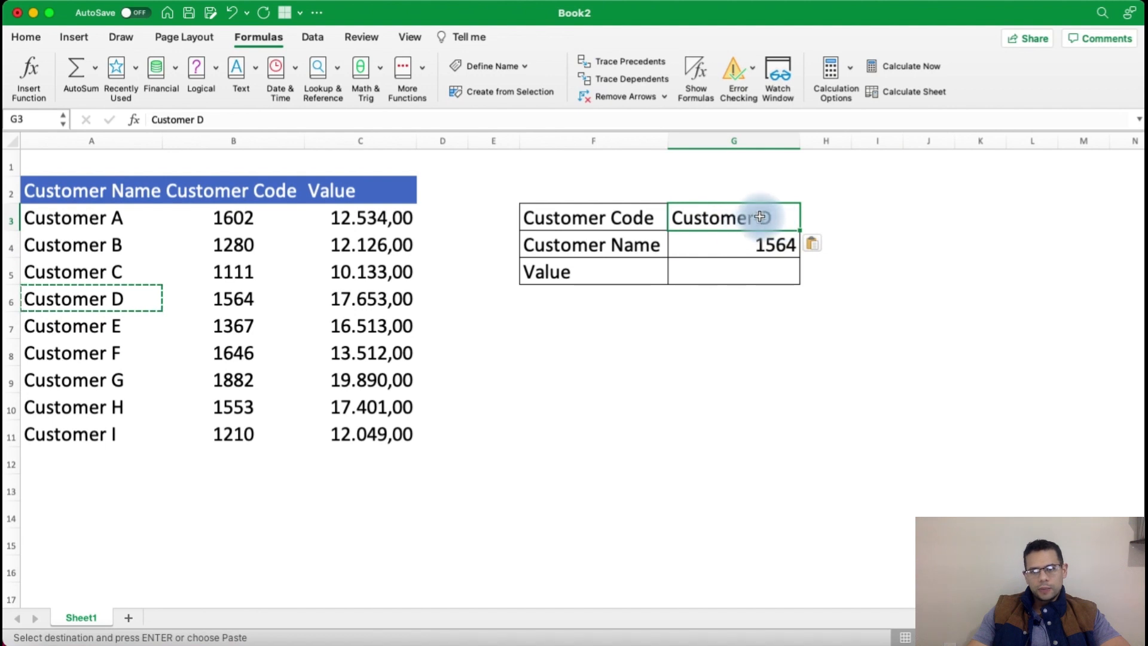
click(737, 249)
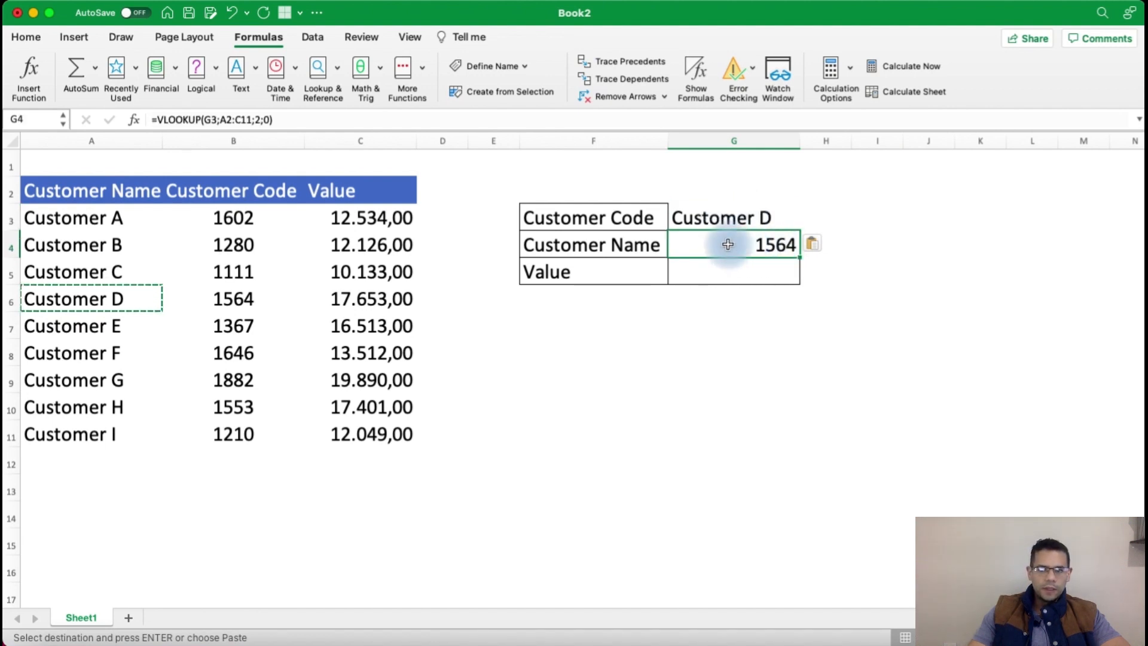
click(221, 299)
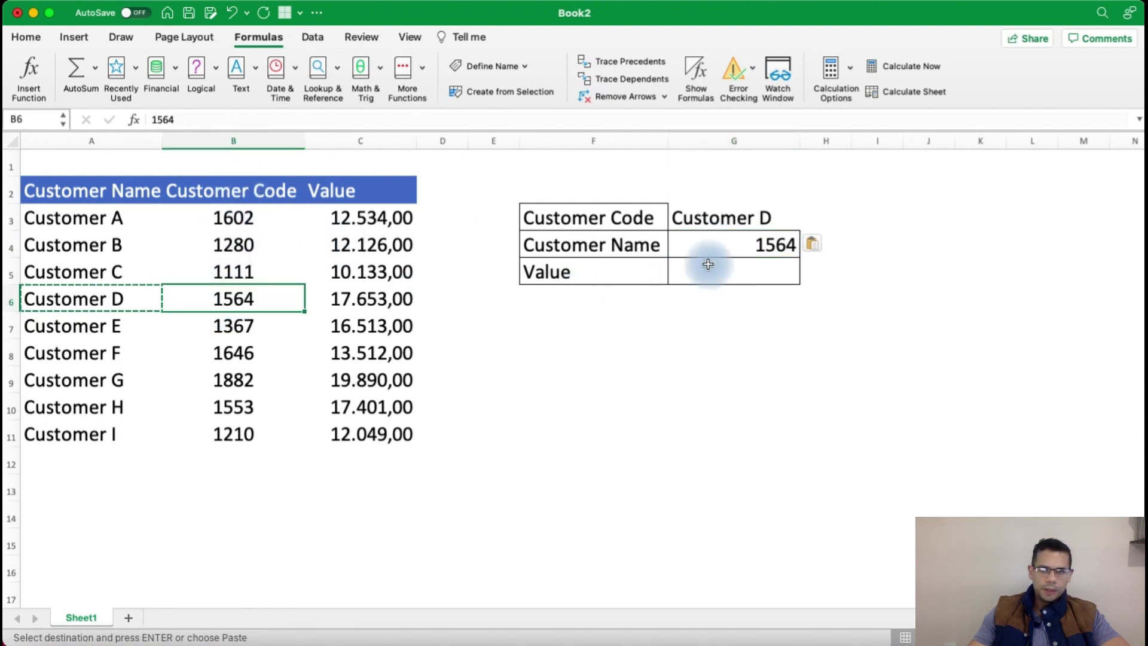
- Cancel the pending copy and compare the G3 and G4 lookup cells with the Customer D row in A6:B6
click(721, 251)
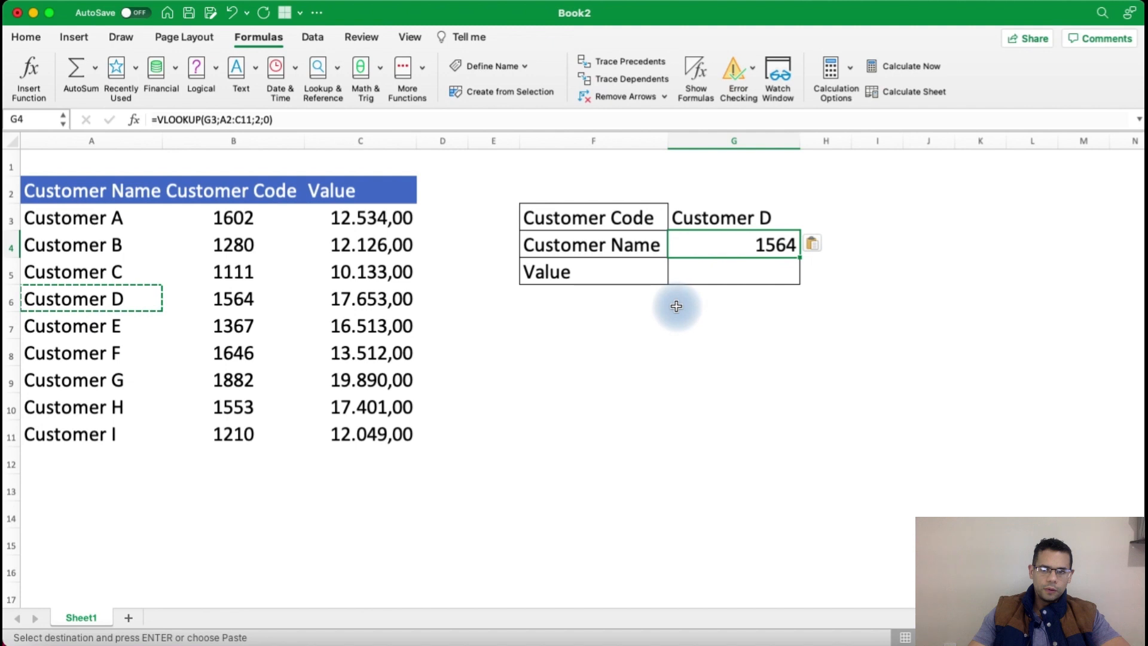
key(Escape)
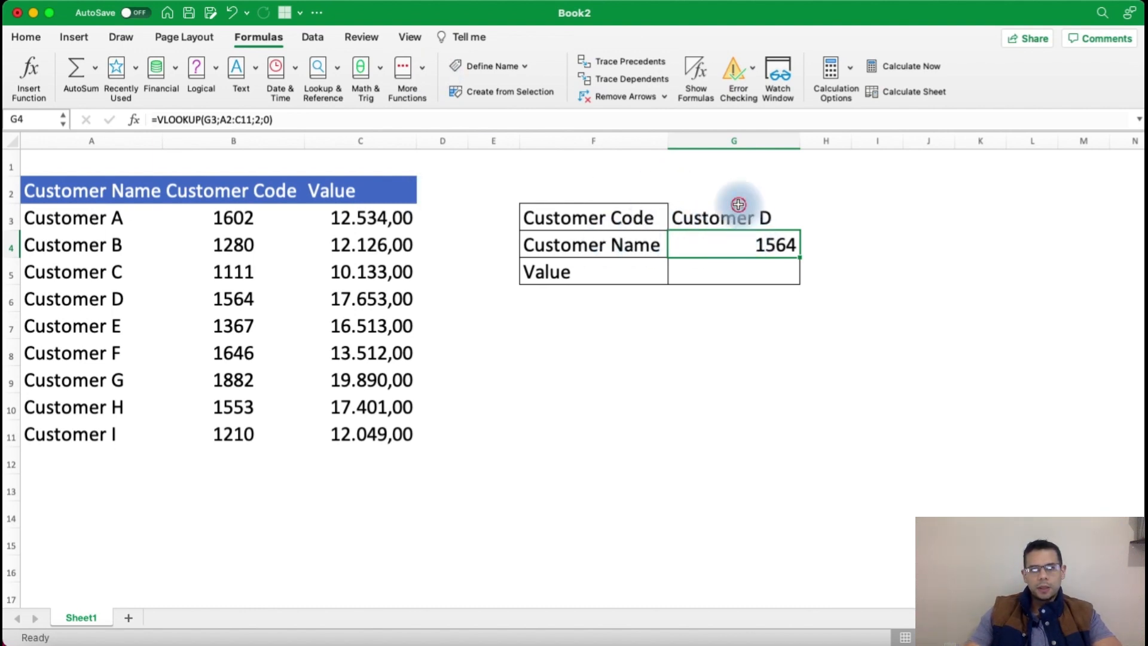
click(764, 217)
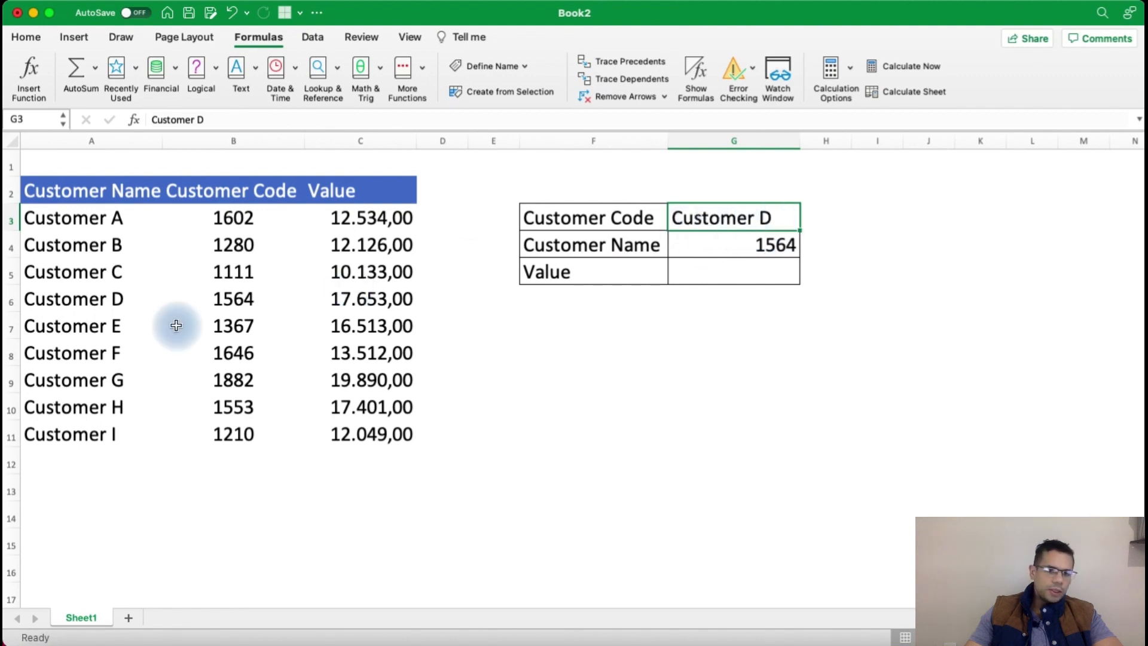
drag(83, 357, 263, 347)
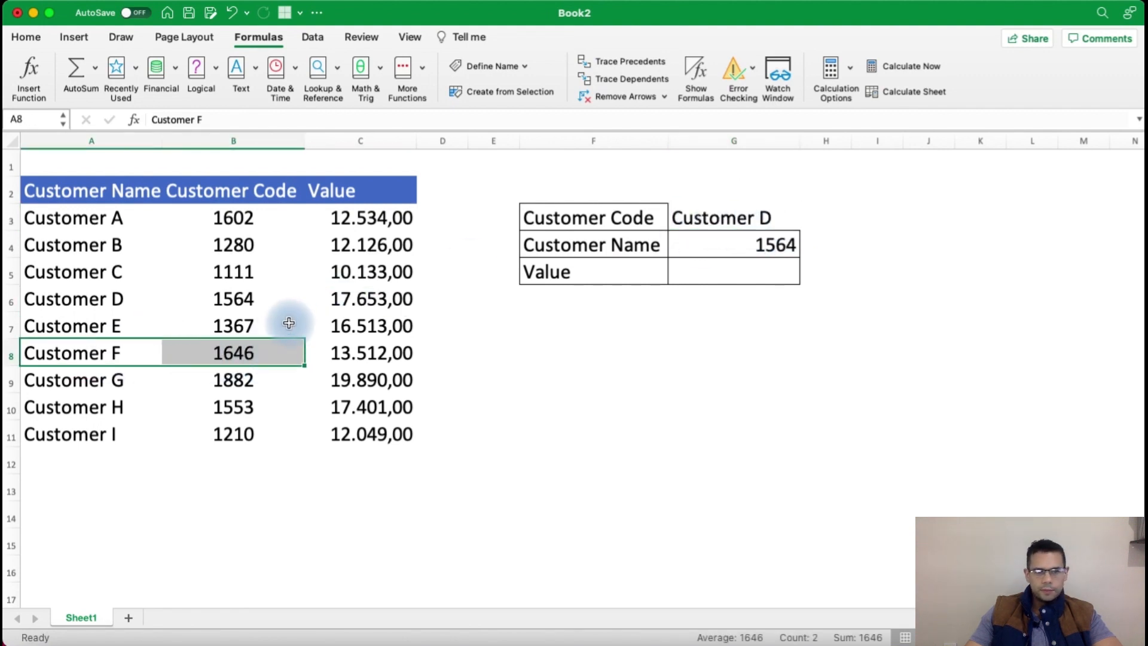
drag(94, 299, 242, 307)
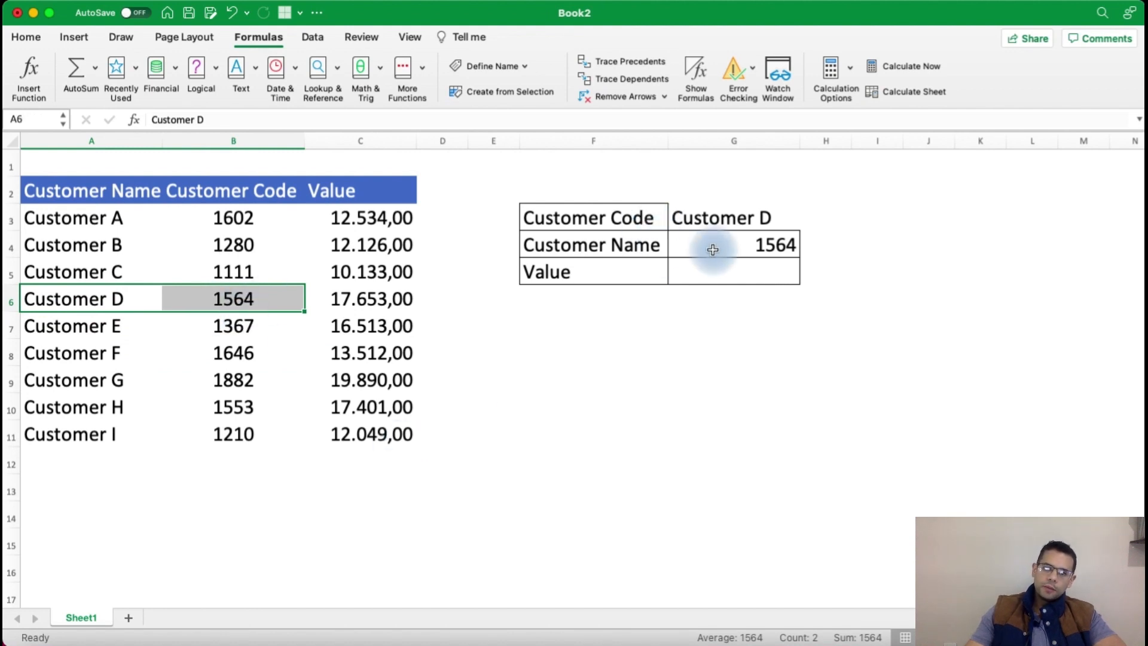
- Start a VLOOKUP formula in G5 with G3 as the lookup value
click(734, 272)
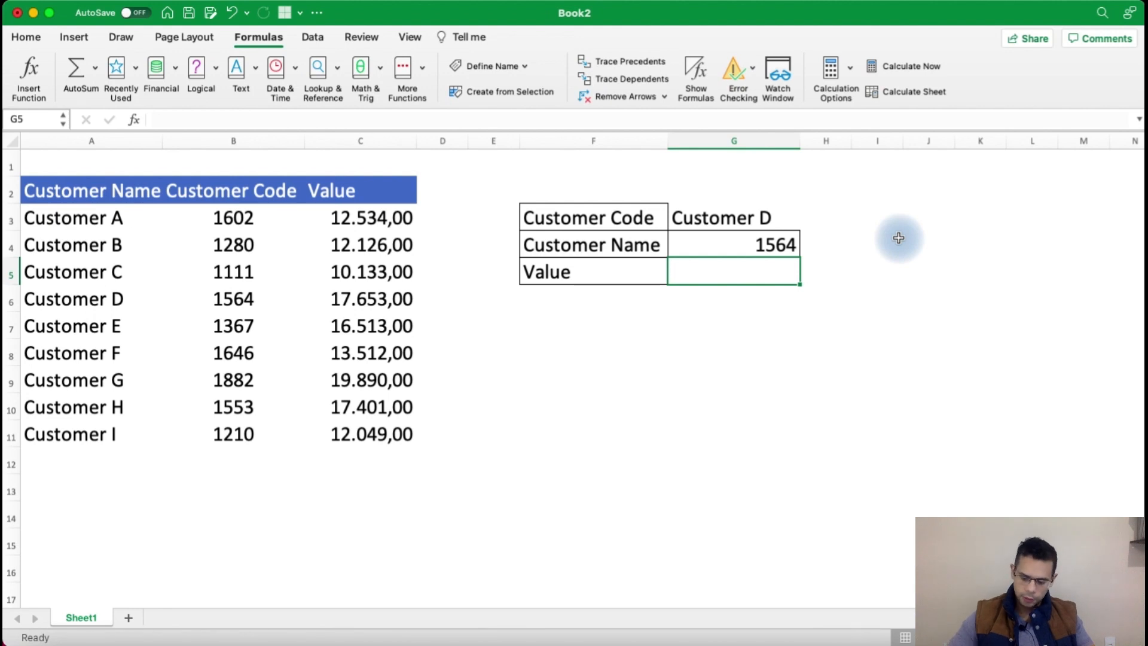
text(=vlookup)
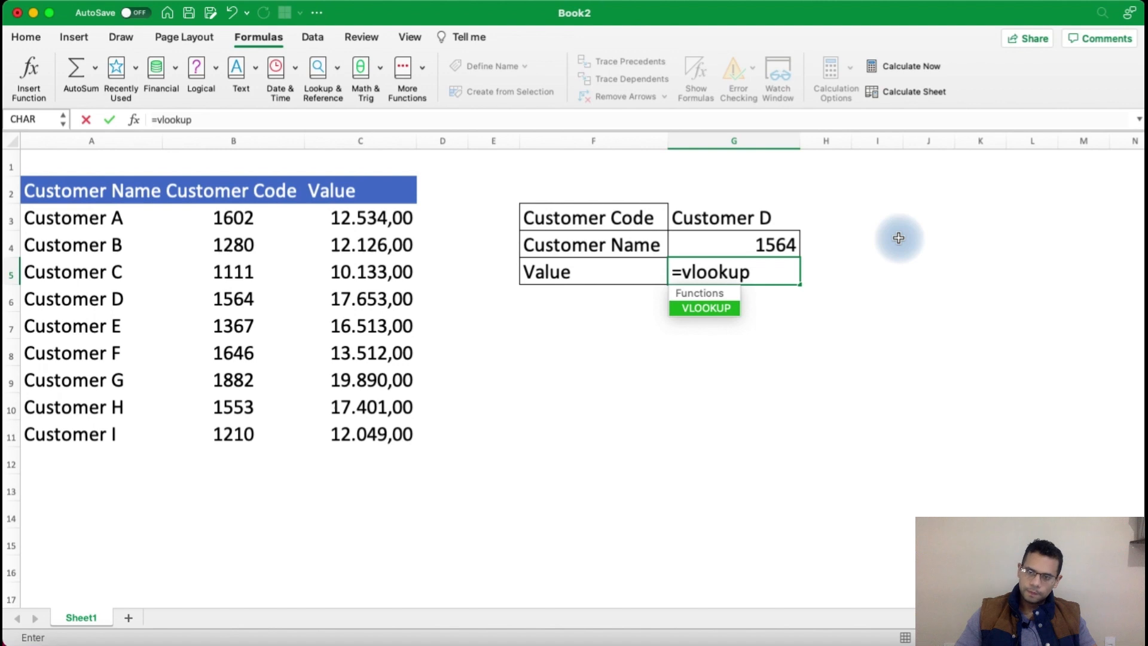
text(()
key(Up)
key(Up)
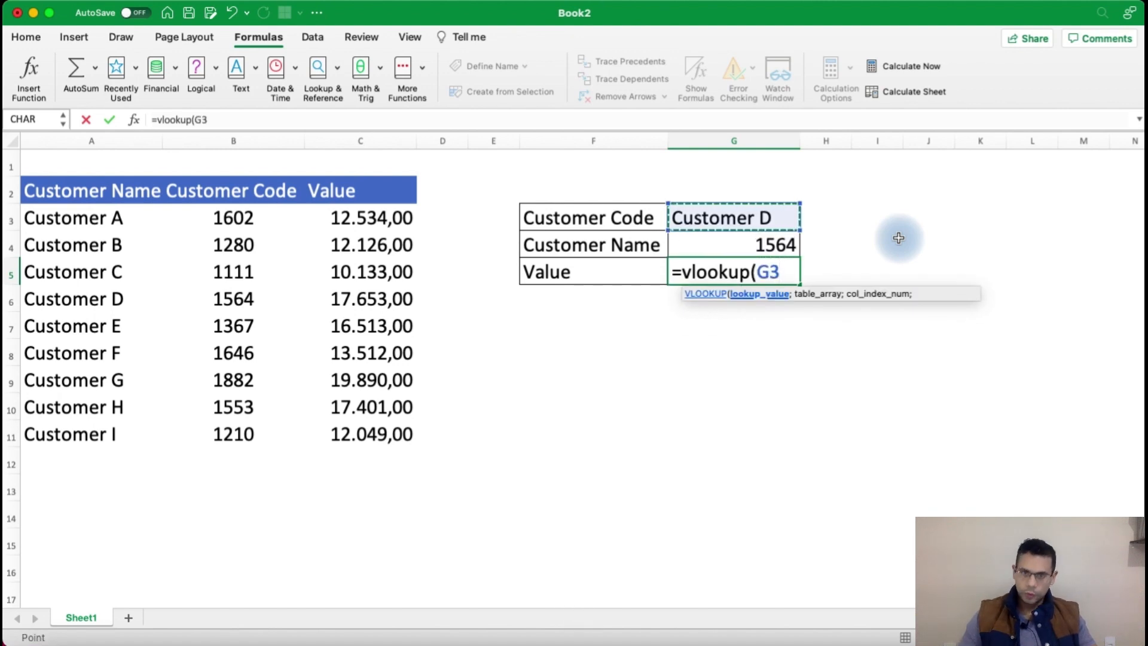
text(;)
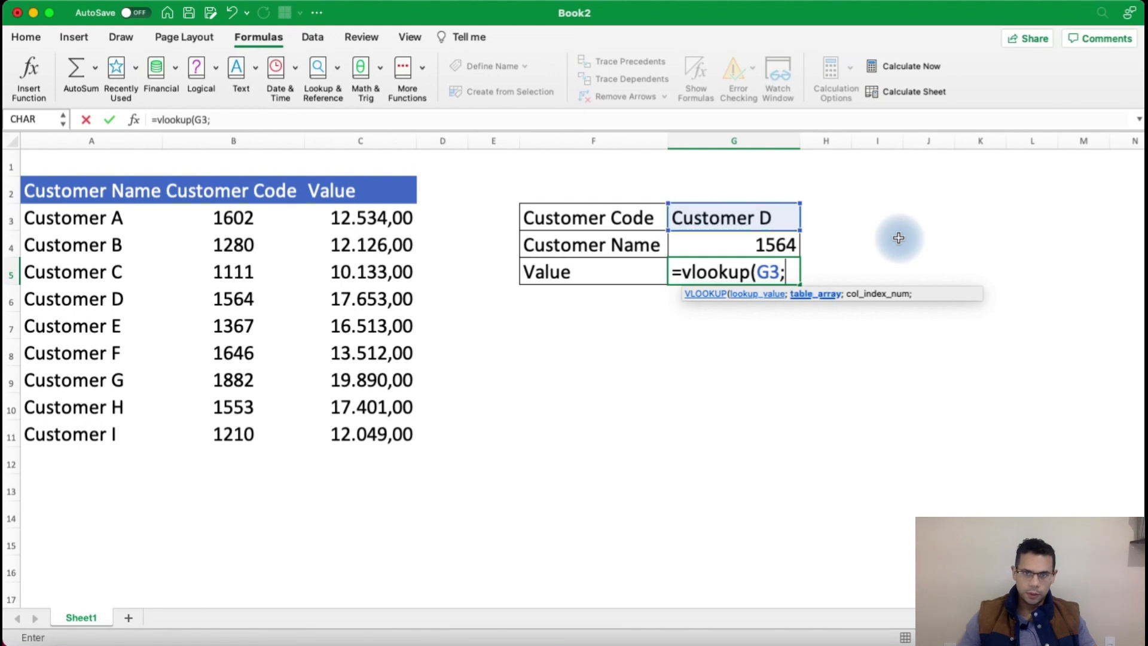
- Use the entire columns A:C as the table array of the VLOOKUP in G5
key(Left)
key(Left)
key(Left)
key(Left)
key(Left)
key(Left)
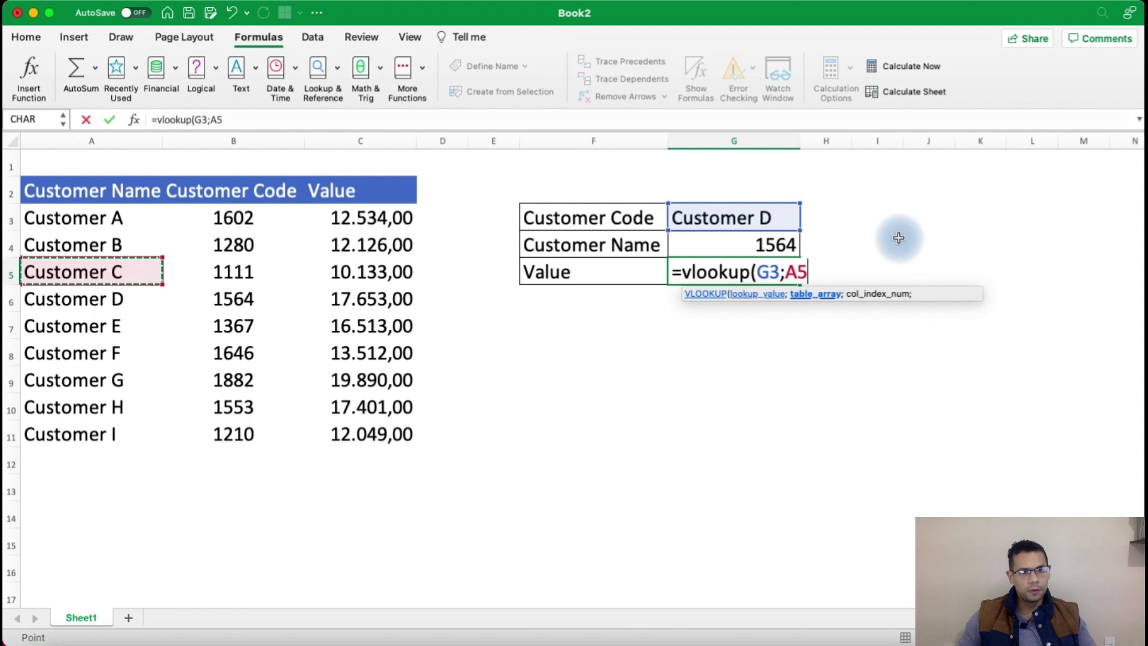
key(ctrl+space)
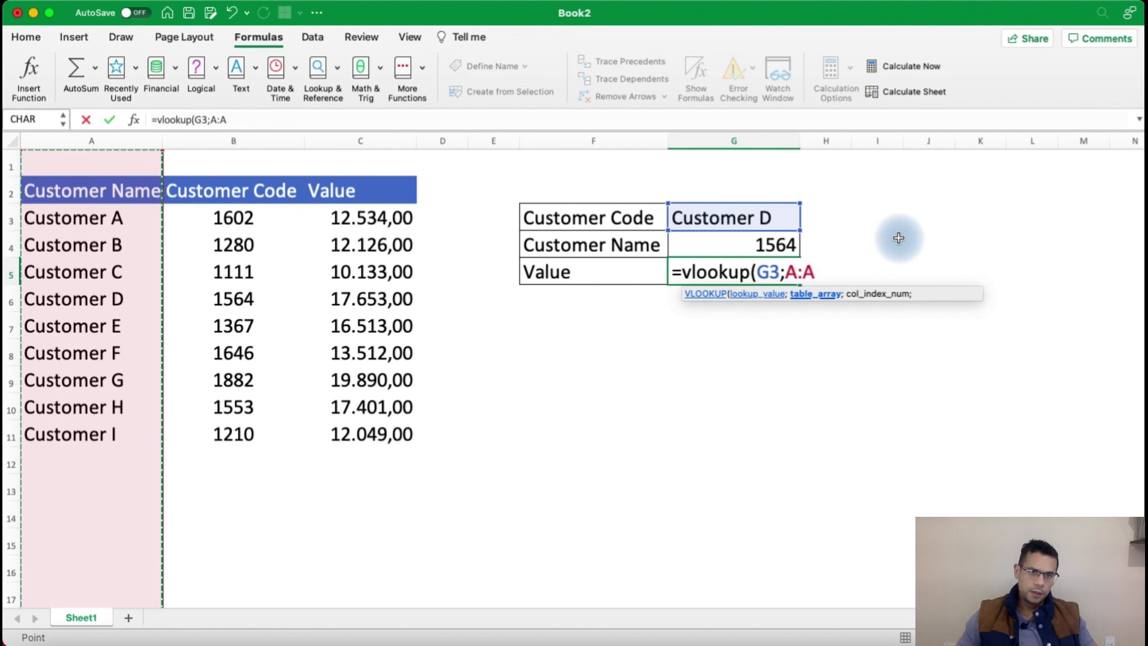
key(shift+Right)
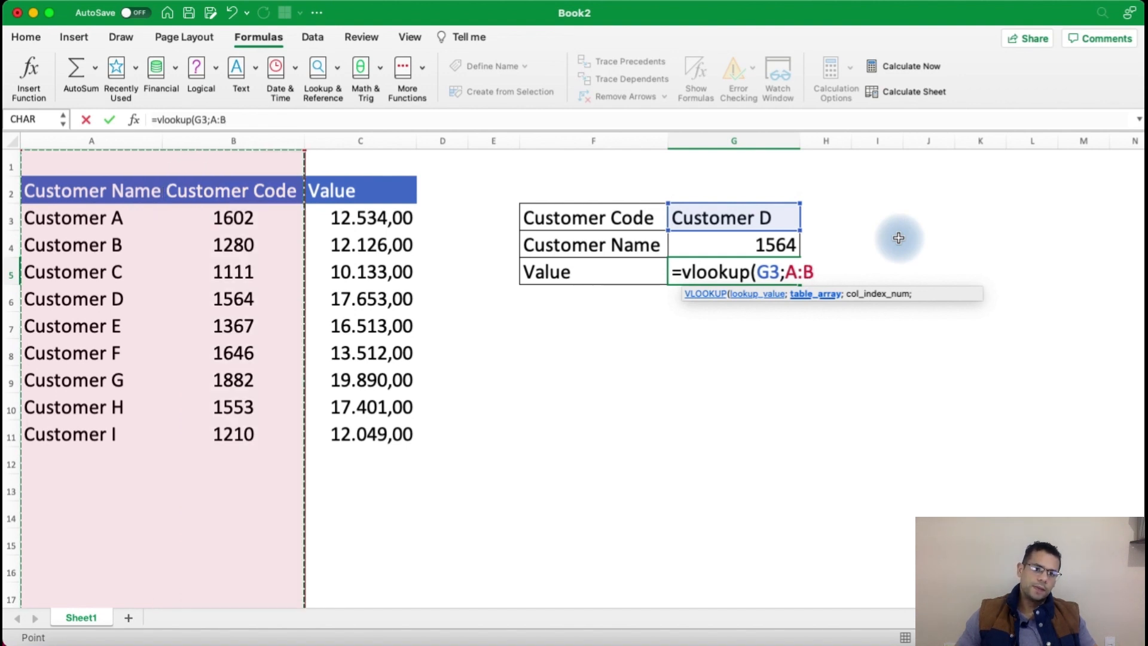
key(shift+Right)
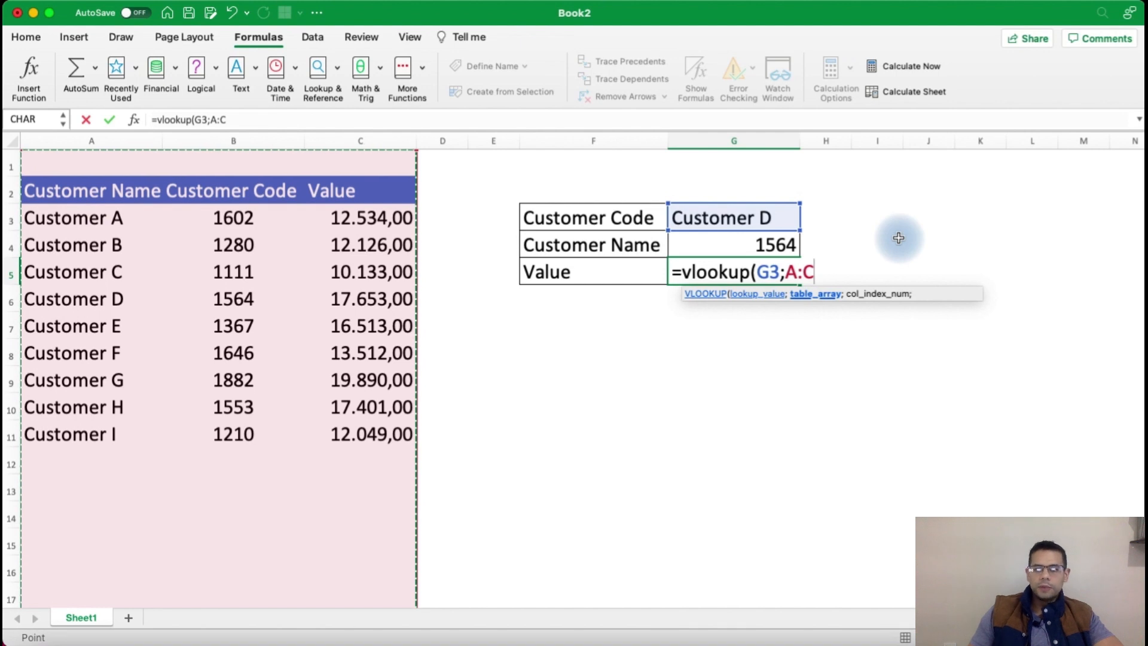
text(;)
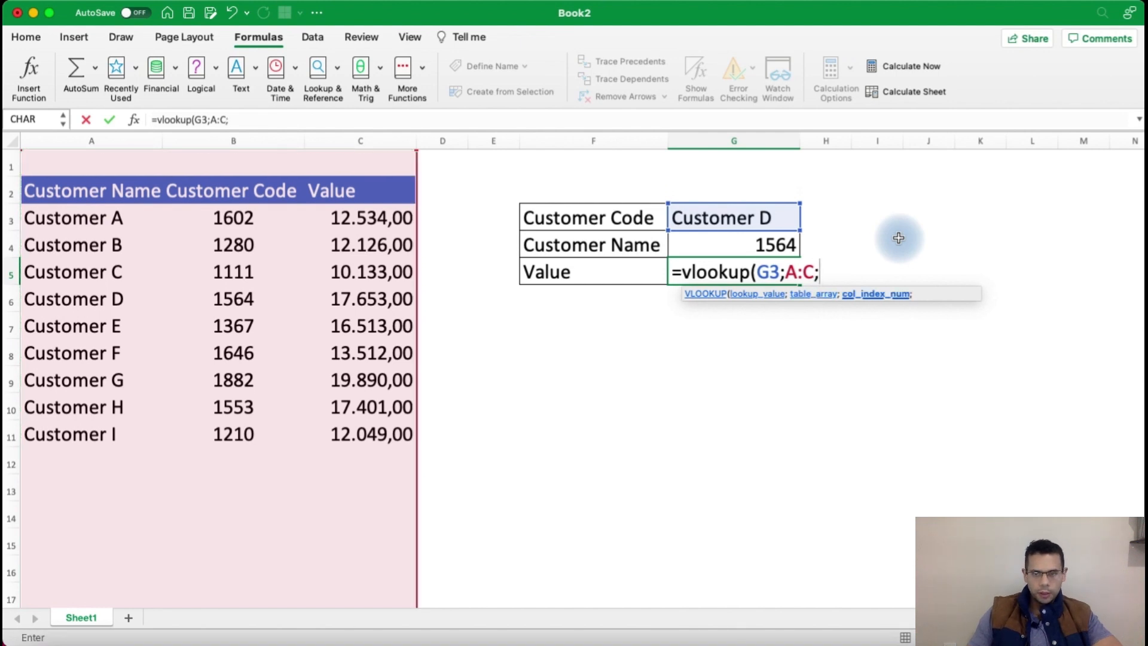
- Finish the G5 formula with column index 3 and exact-match argument 0, making it =VLOOKUP(G3;A:C;3;0)
text(3)
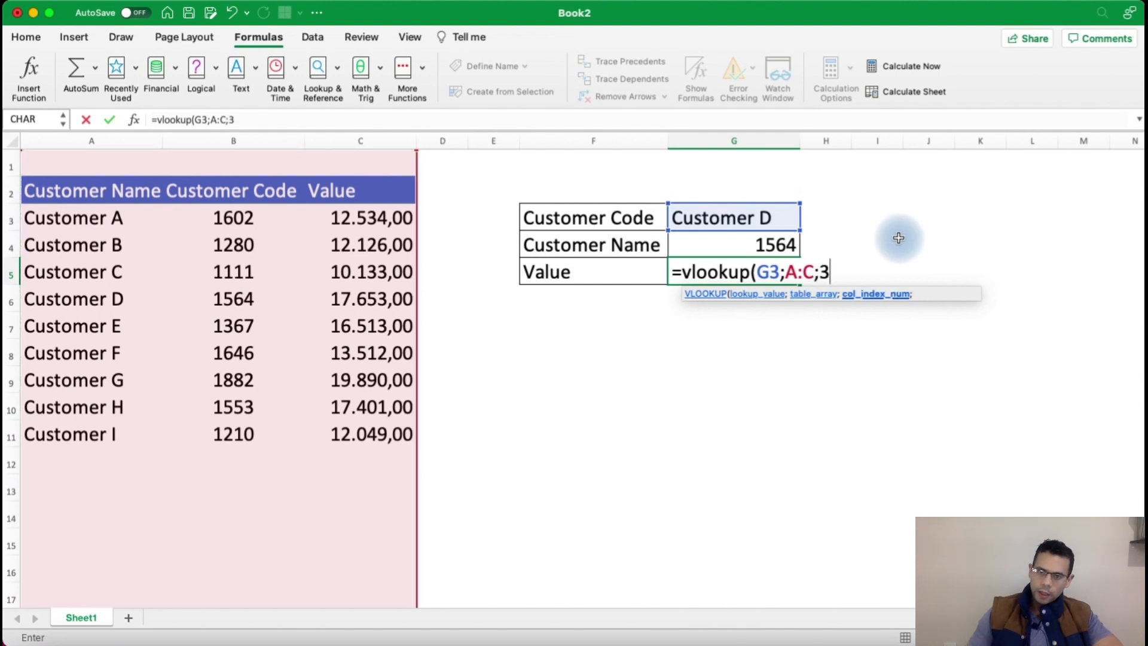
text(;)
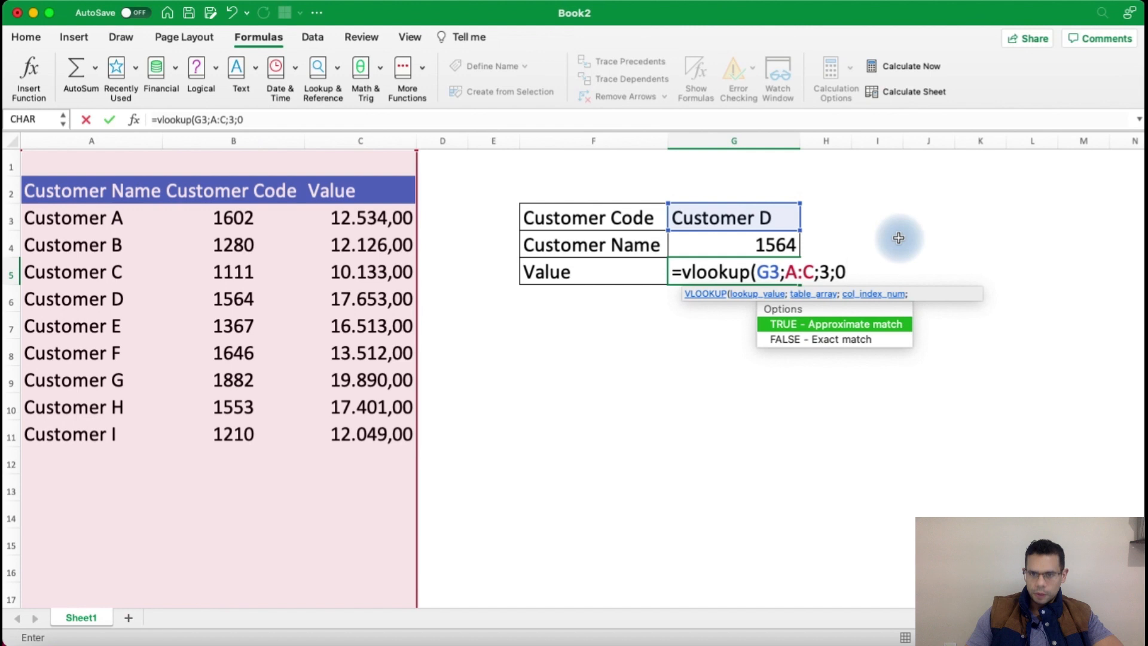
text(0)
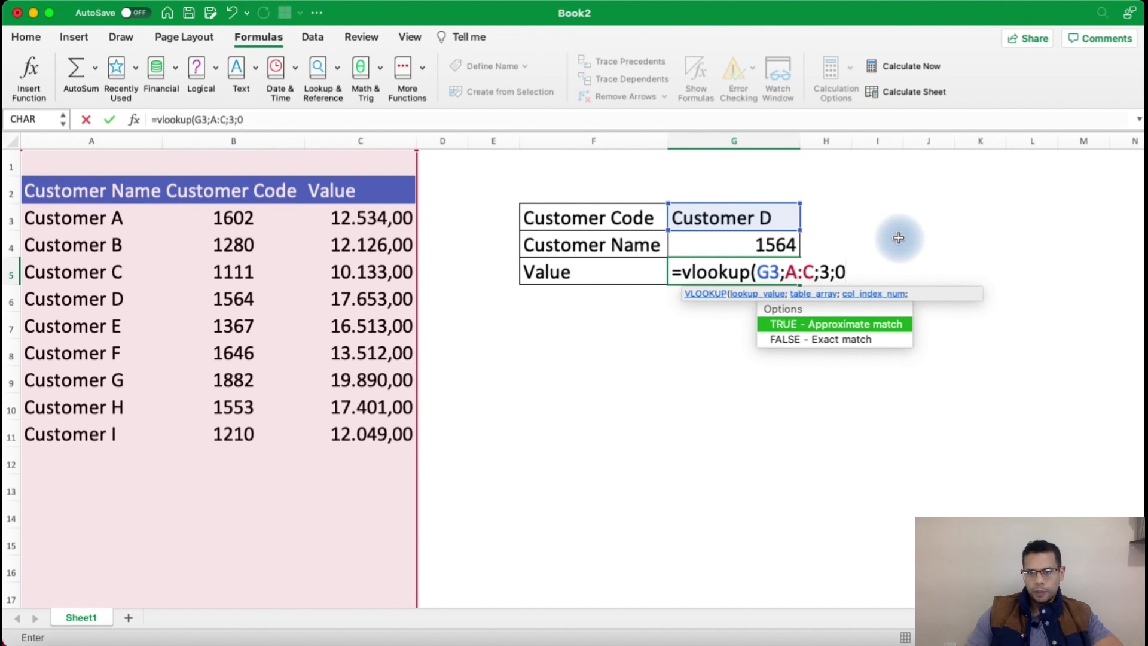
text())
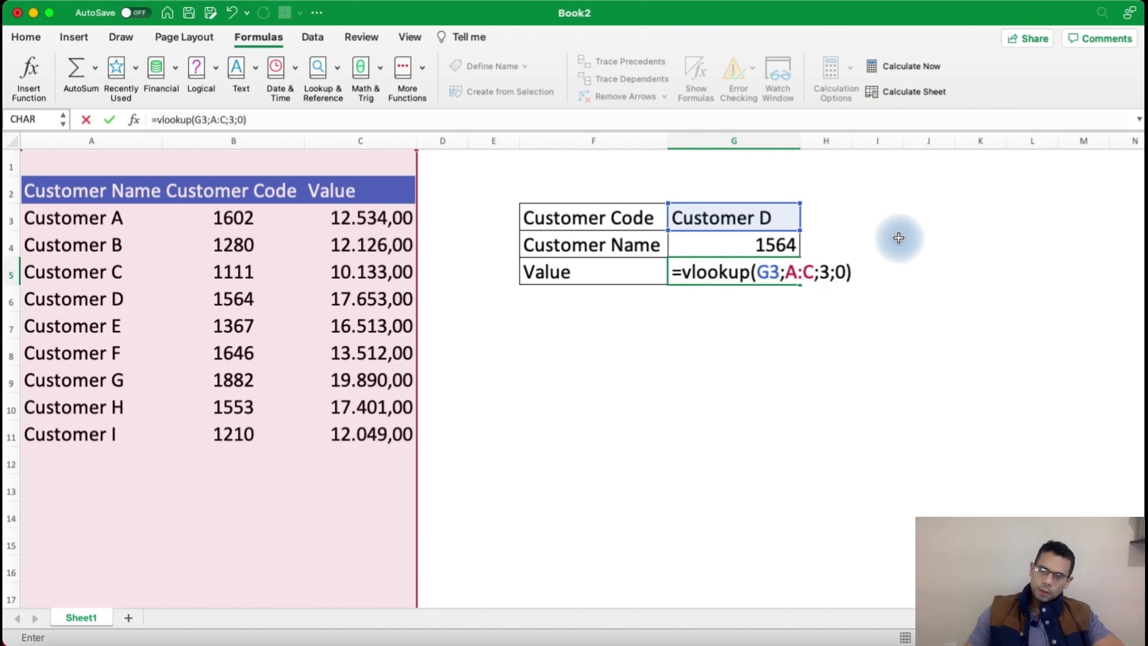
key(Return)
key(Up)
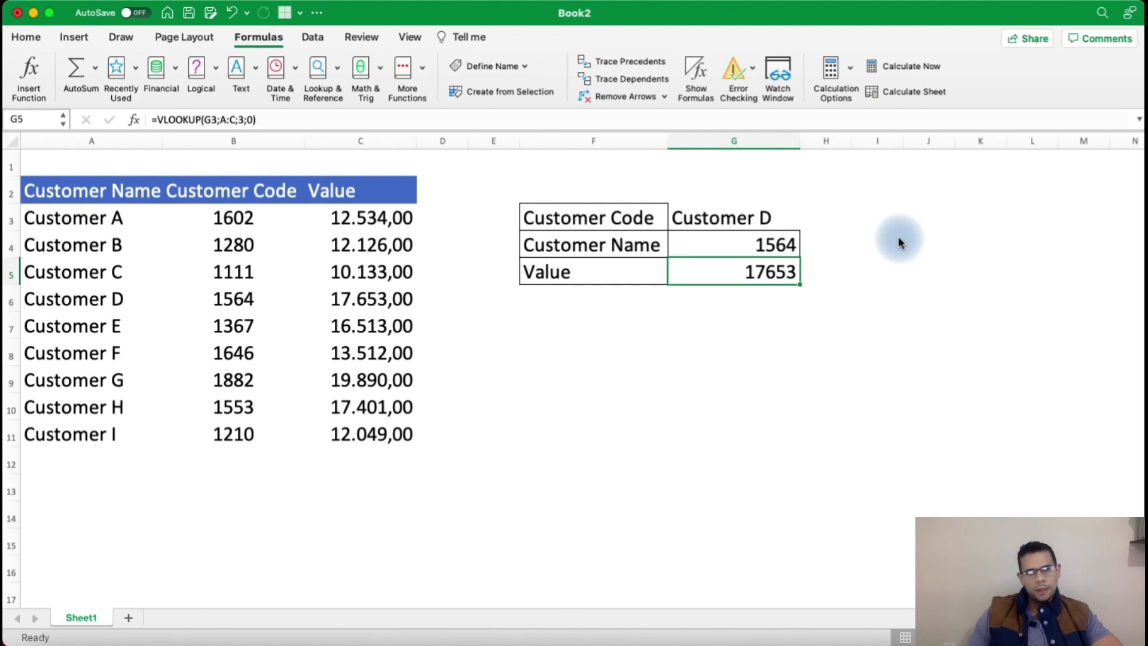
- Check the G5 result against Customer D's value in C6, and format G5 as a number with thousands separator and two decimals
click(751, 217)
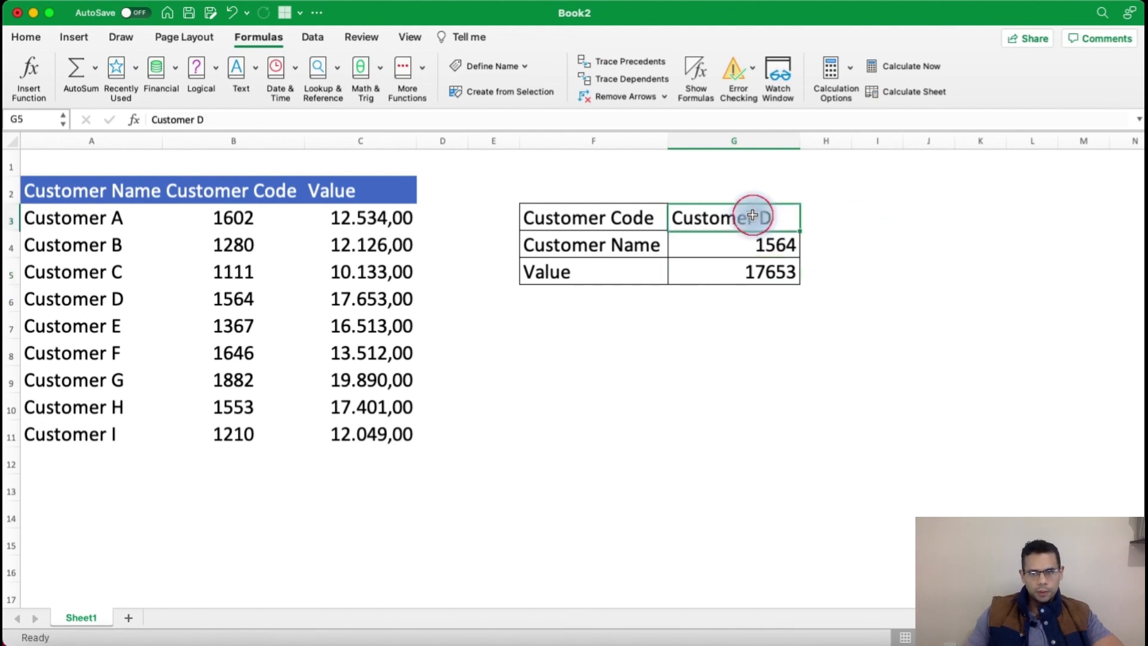
click(738, 270)
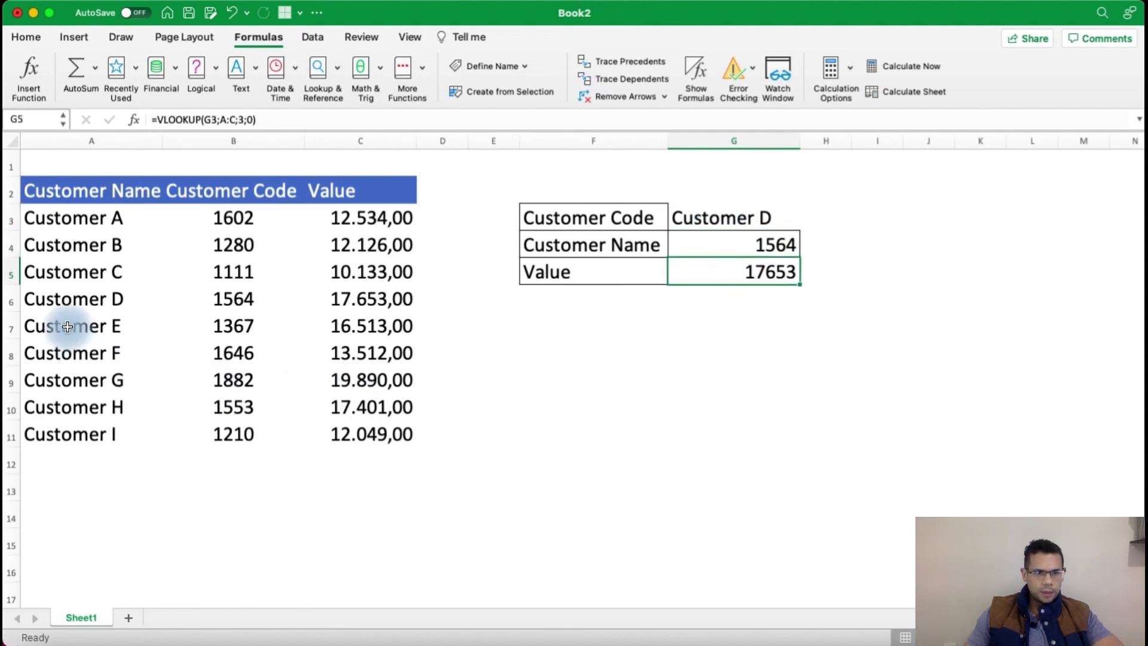
drag(66, 296, 277, 304)
click(322, 299)
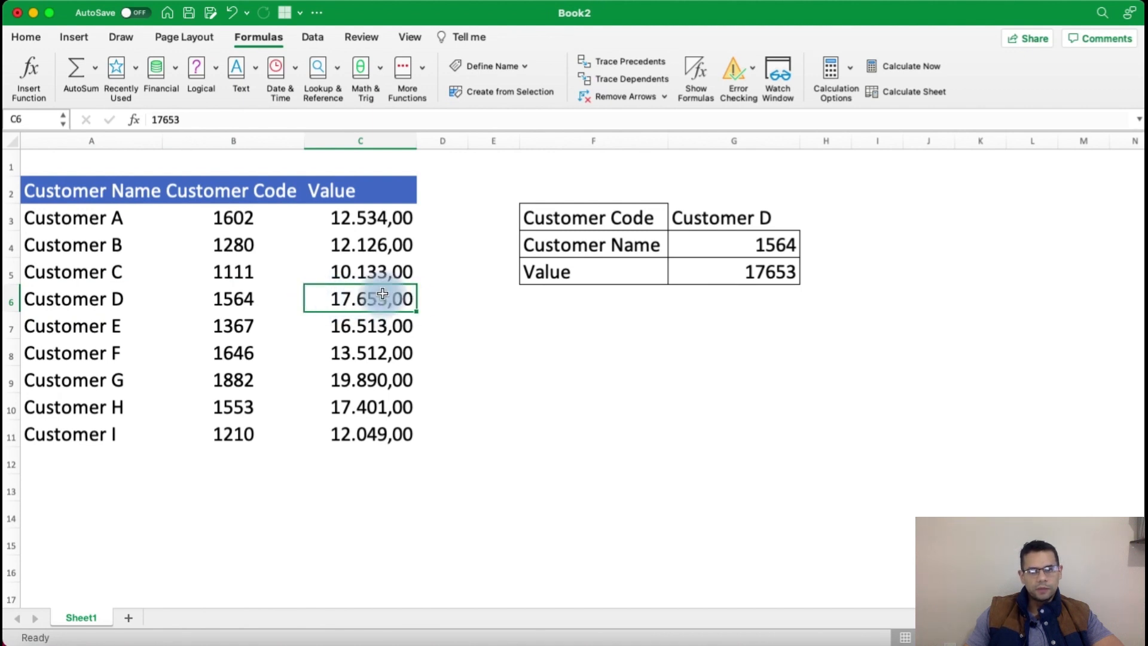
click(710, 284)
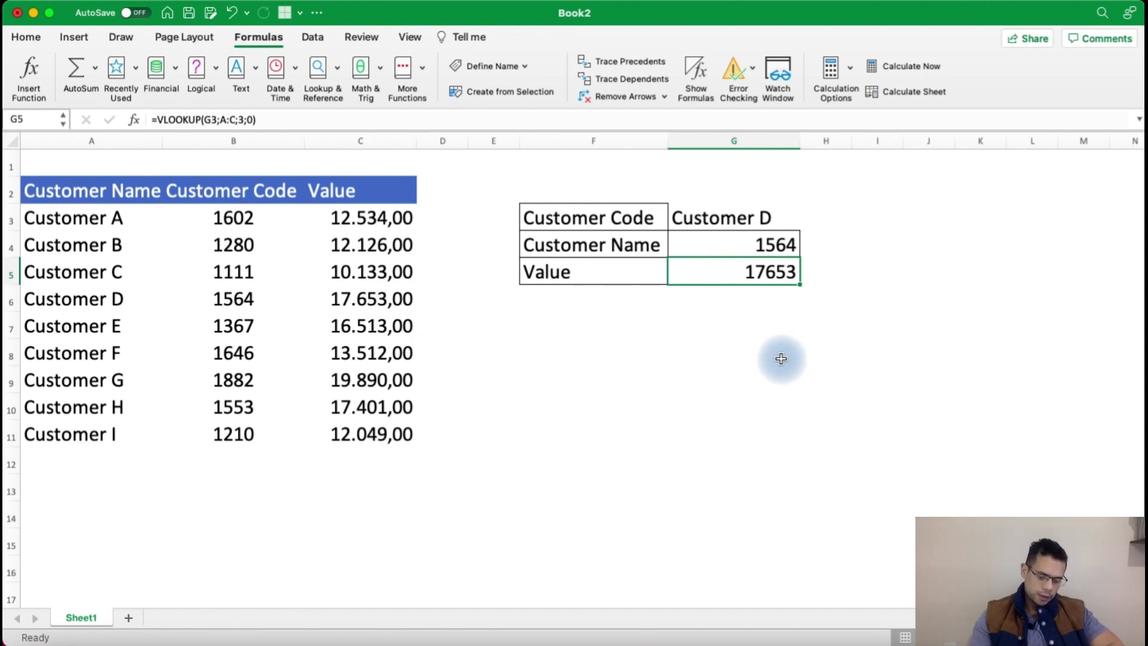
key(ctrl+shift+1)
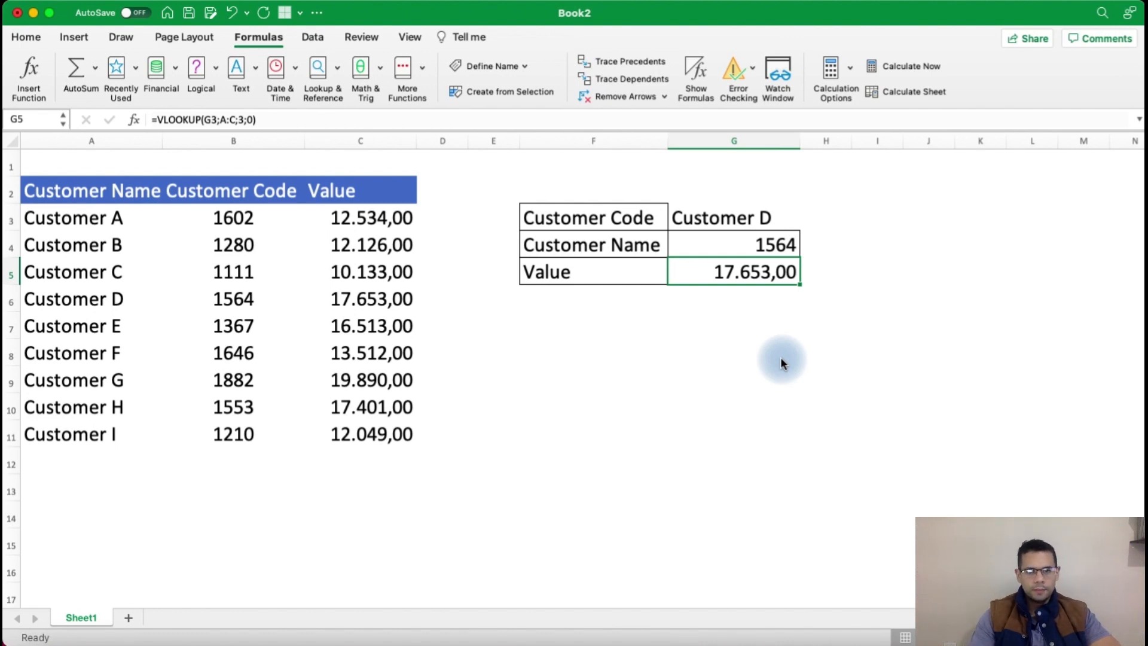
- Examine the cell references used by the VLOOKUP formula in G5, and leave it as it is
double_click(754, 272)
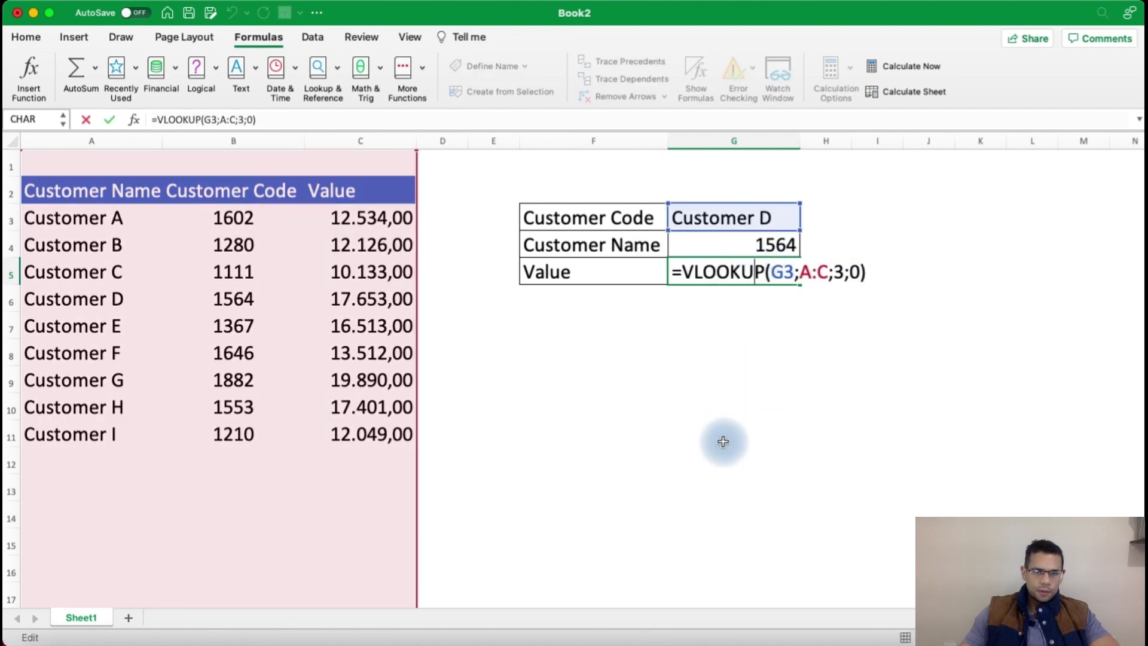
key(Return)
key(Up)
key(Up)
key(Up)
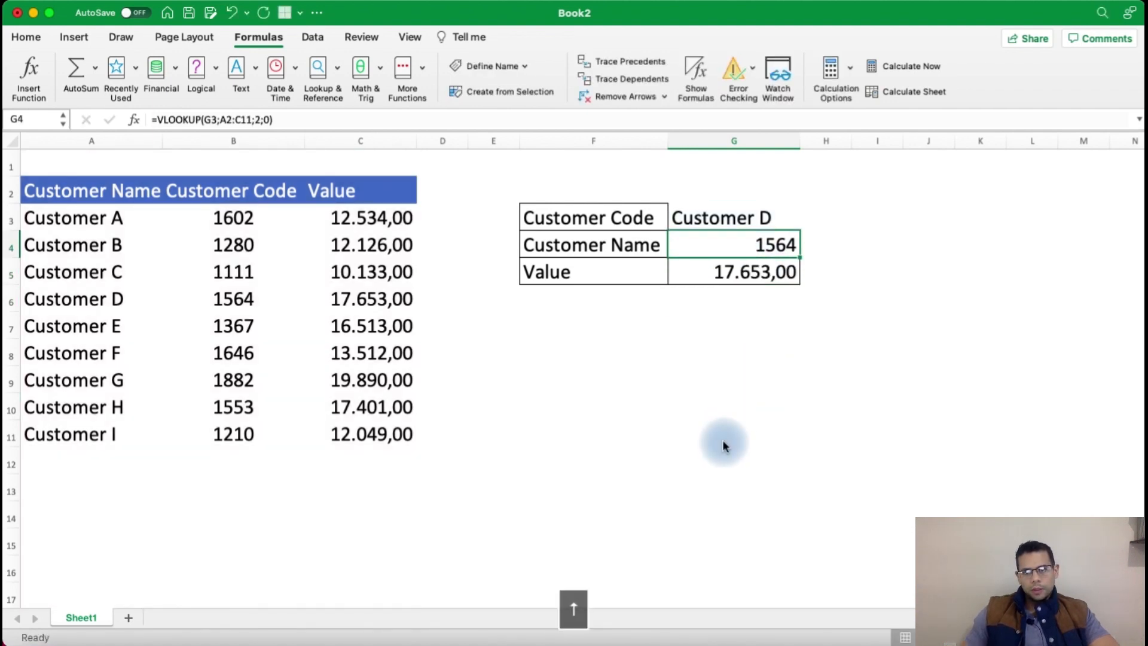
- Start a practice VLOOKUP formula in G7 with G3 as the lookup value
key(Right)
key(Down)
key(Down)
key(Down)
key(Down)
key(Left)
text(=)
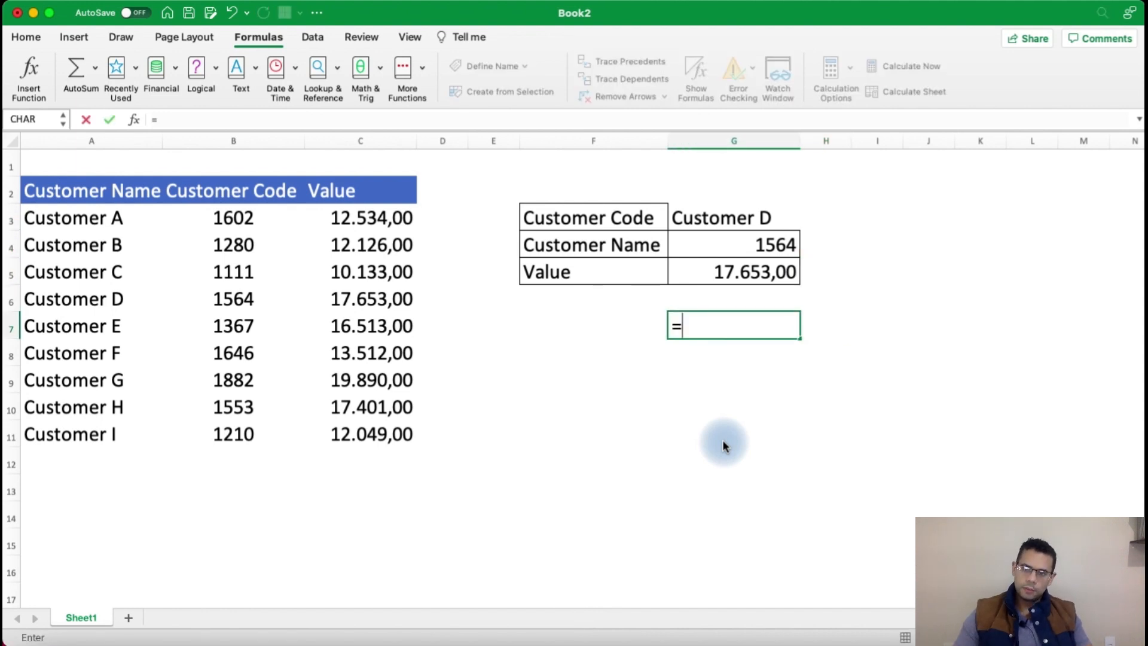
text(vlookup)
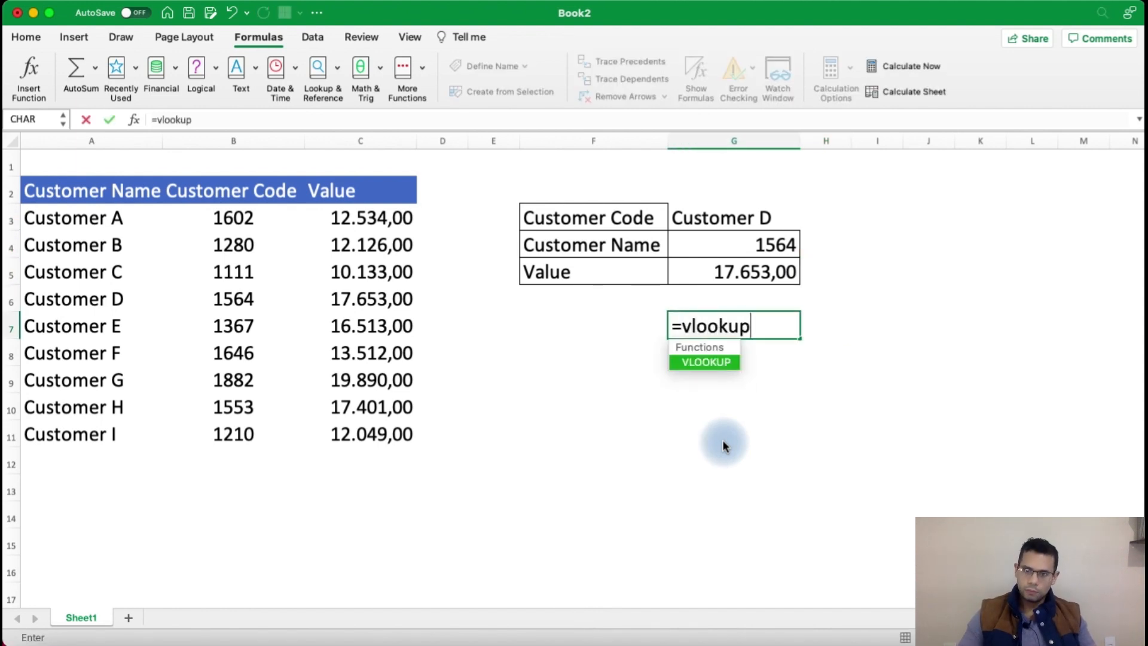
text(()
key(Up)
key(Left)
key(Up)
key(Up)
key(Up)
key(Right)
key(Up)
key(Down)
text(;)
- Complete the G7 VLOOKUP with columns A:C as the table array, column index 3 and exact-match argument 0
key(Left)
key(Left)
key(Left)
key(Left)
key(Left)
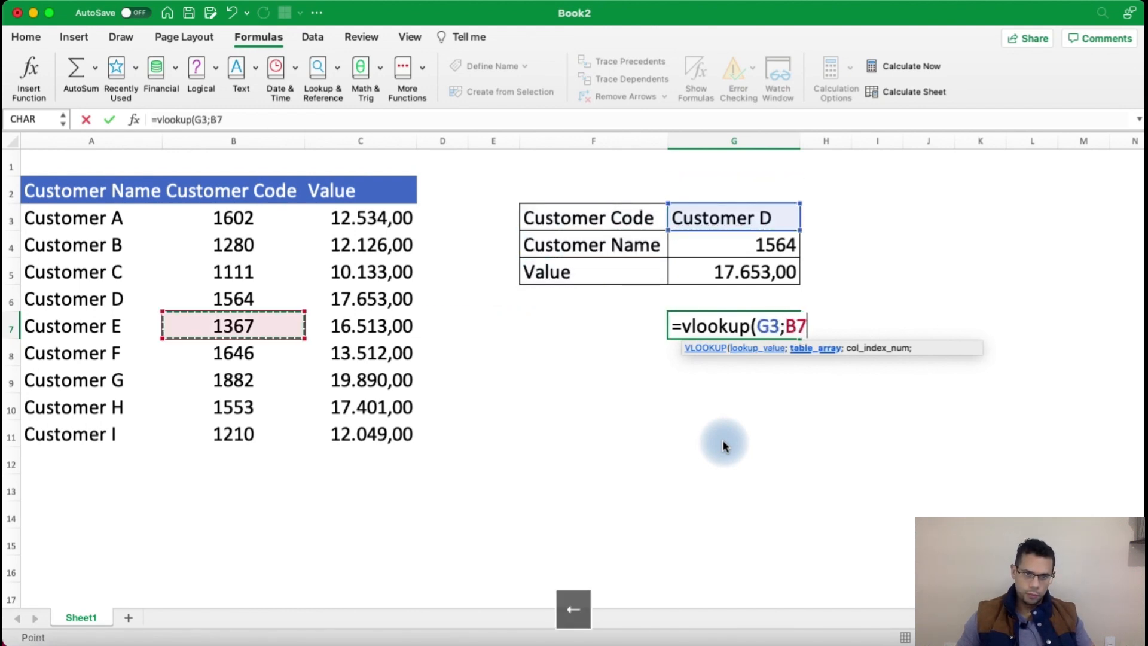
key(Left)
key(ctrl+space)
key(shift+Right)
key(shift+Right)
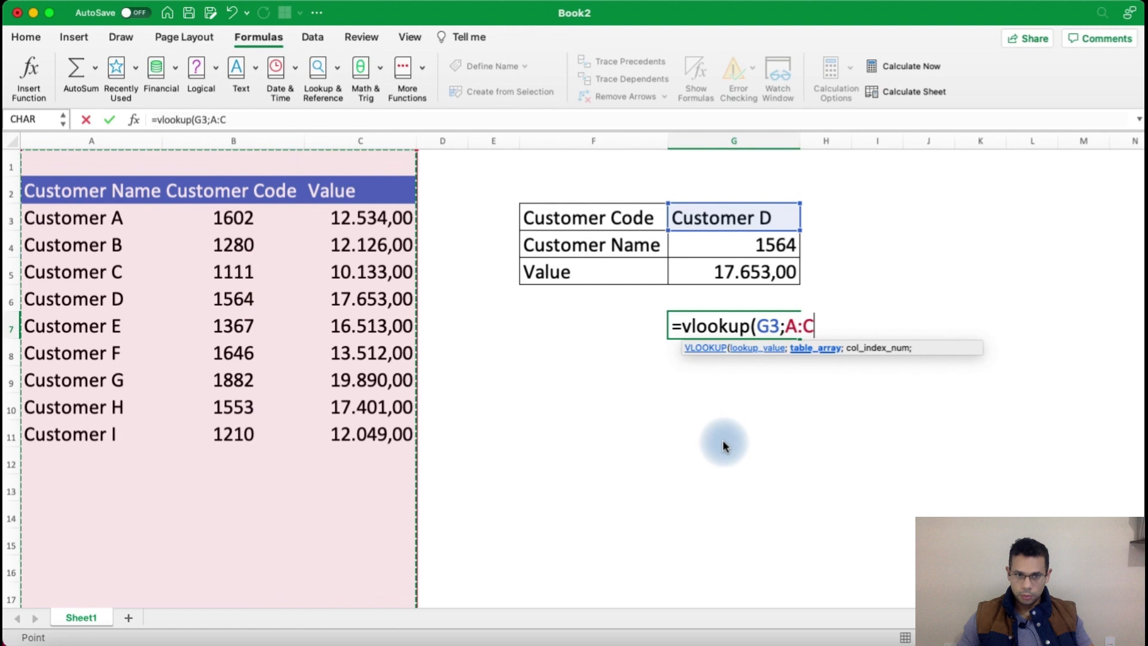
text(;3;0))
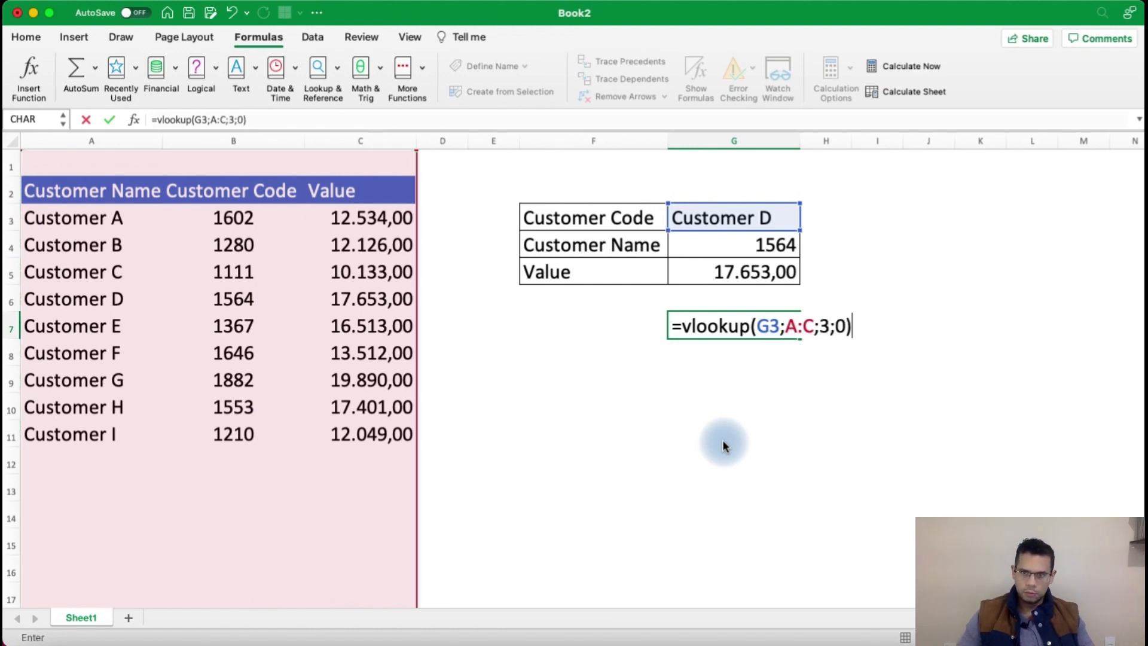
key(Return)
key(Up)
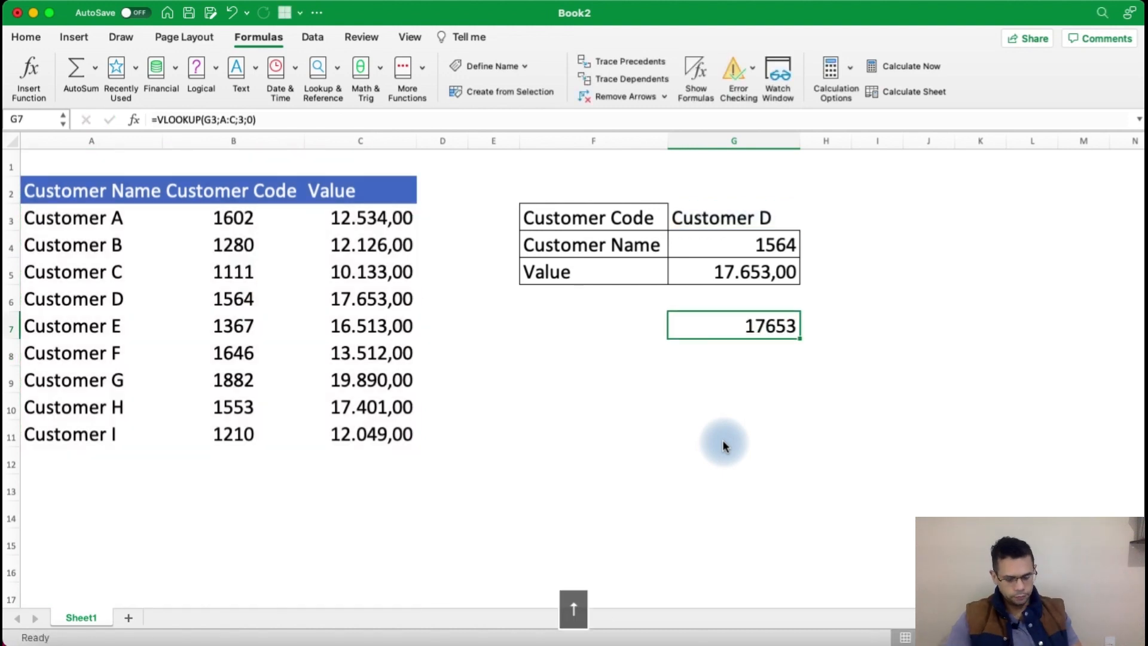
- Apply the thousands-separator number format with two decimals to G7, and clear the practice formula from it
key(ctrl+shift+1)
key(Delete)
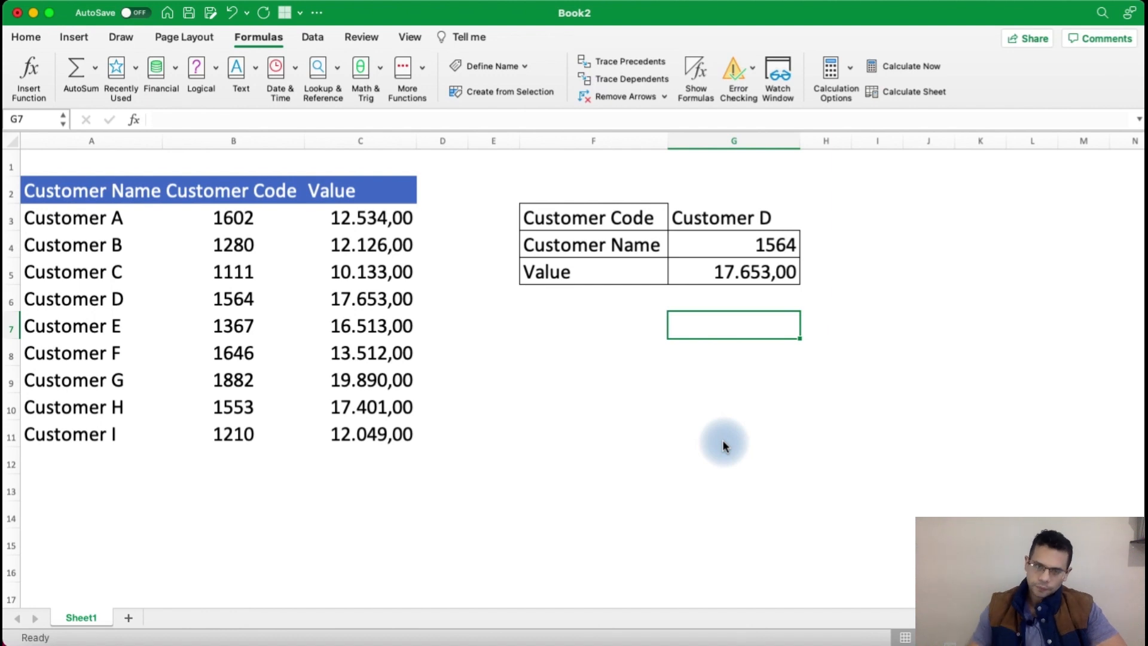
- Review the VLOOKUP formulas in G4 and G5, comparing their table arrays and column indexes
key(Left)
key(Left)
key(Up)
key(Up)
key(Right)
key(Right)
key(Up)
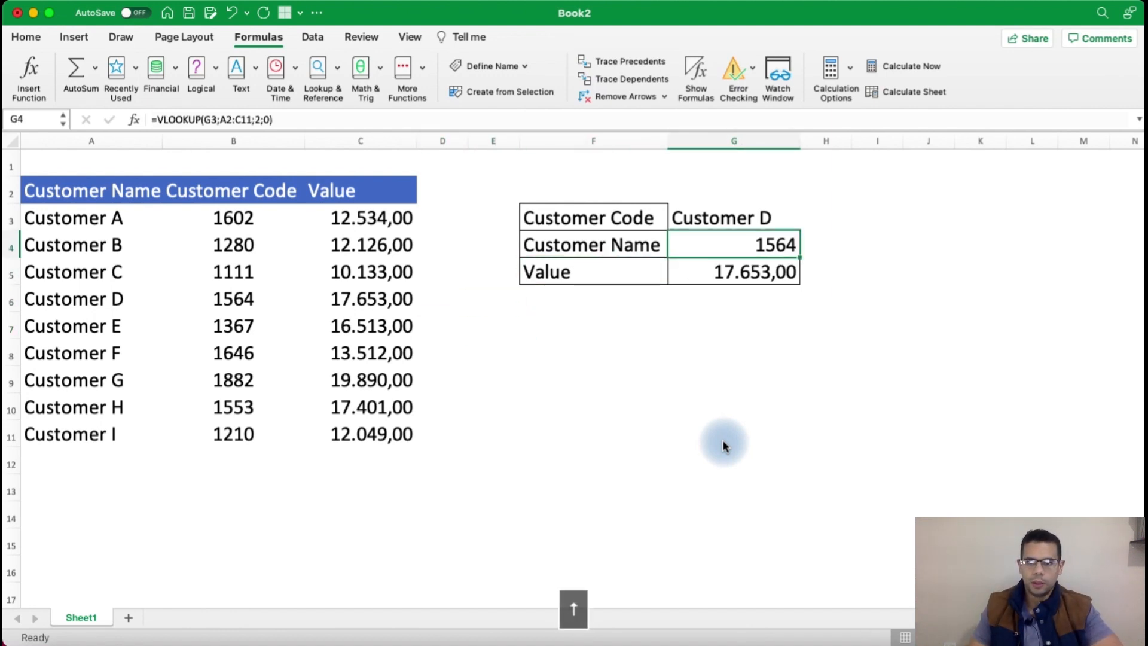
key(Down)
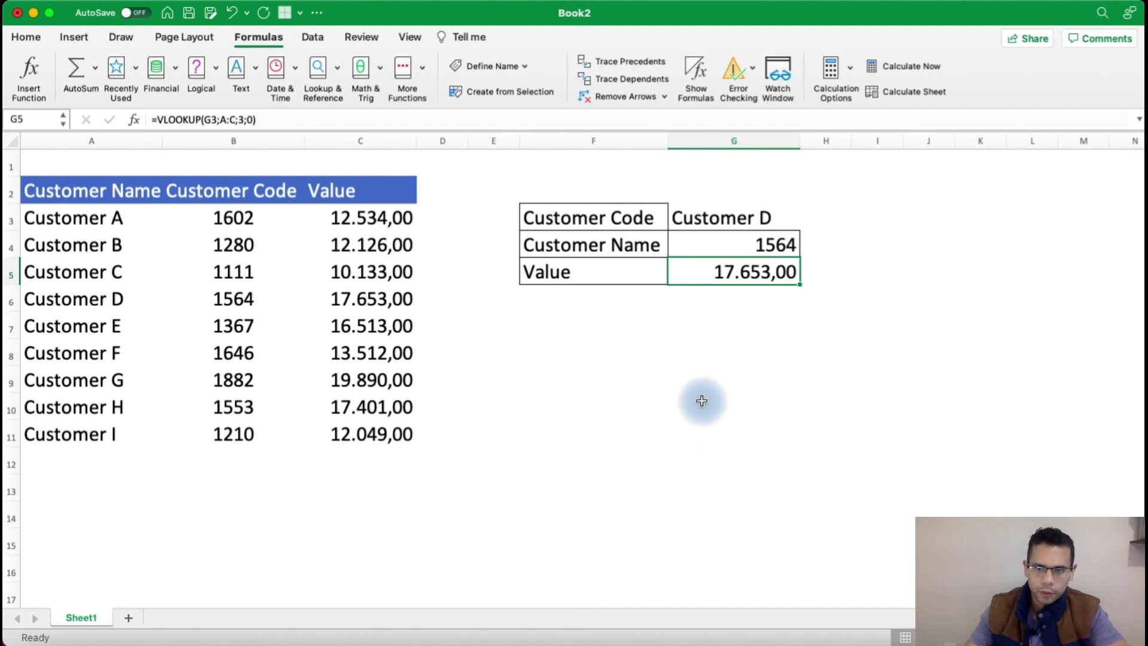
- Examine the lookup value, table array, column index and match arguments of the VLOOKUP formula in G5
key(F2)
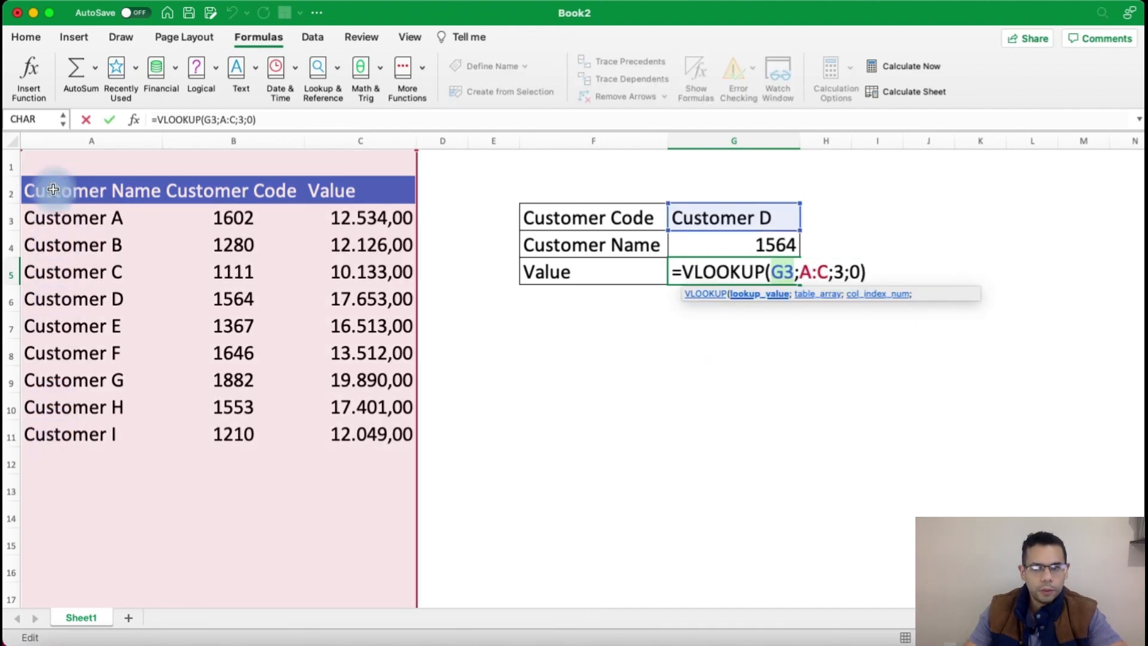
click(826, 272)
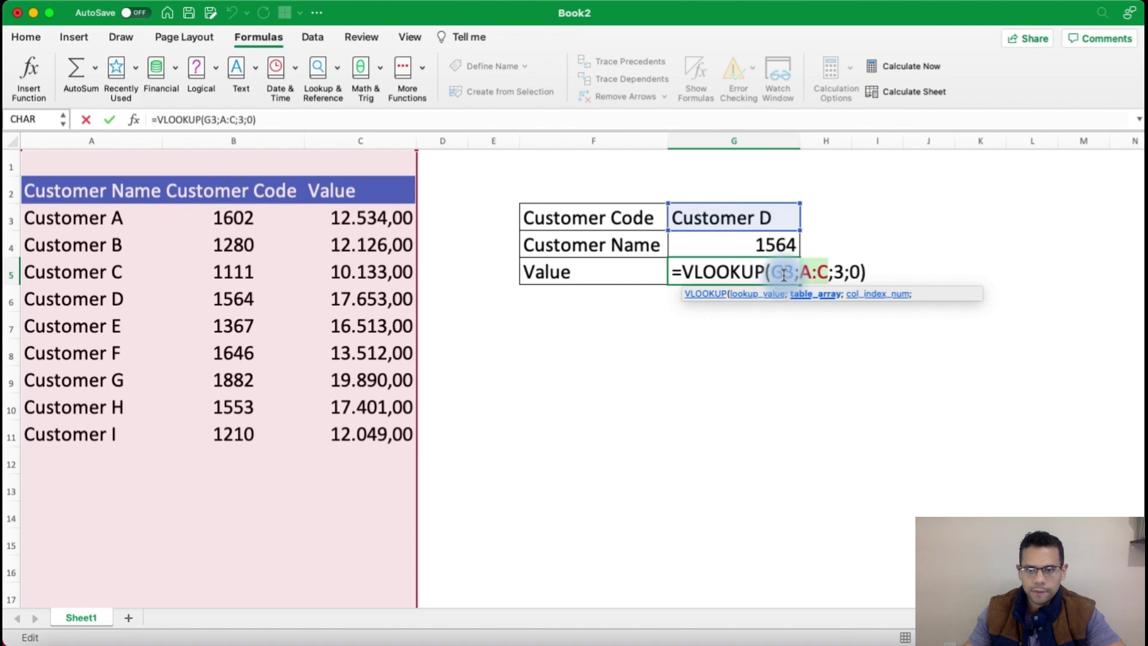
click(838, 272)
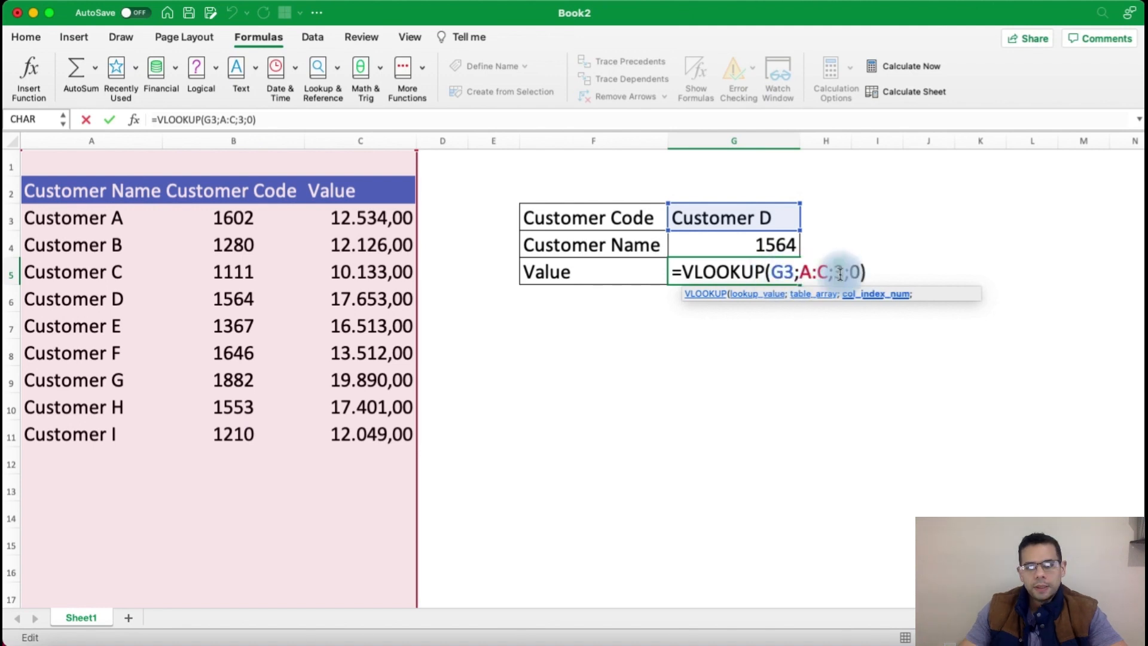
click(836, 272)
click(835, 271)
drag(835, 271, 842, 271)
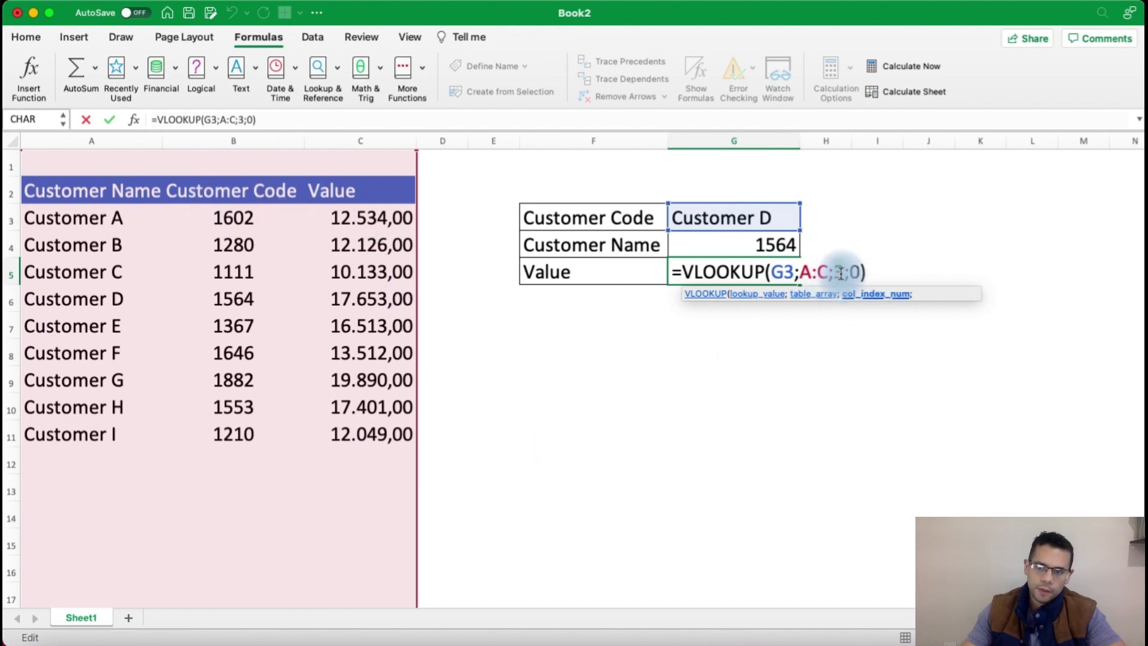
drag(773, 272, 792, 272)
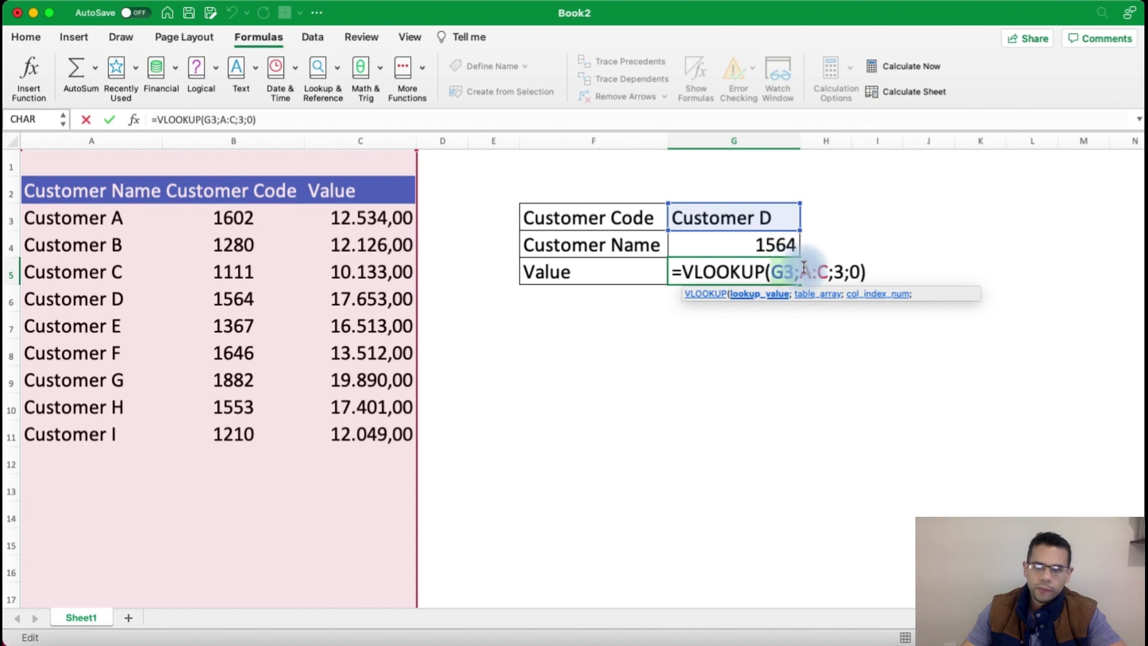
double_click(838, 272)
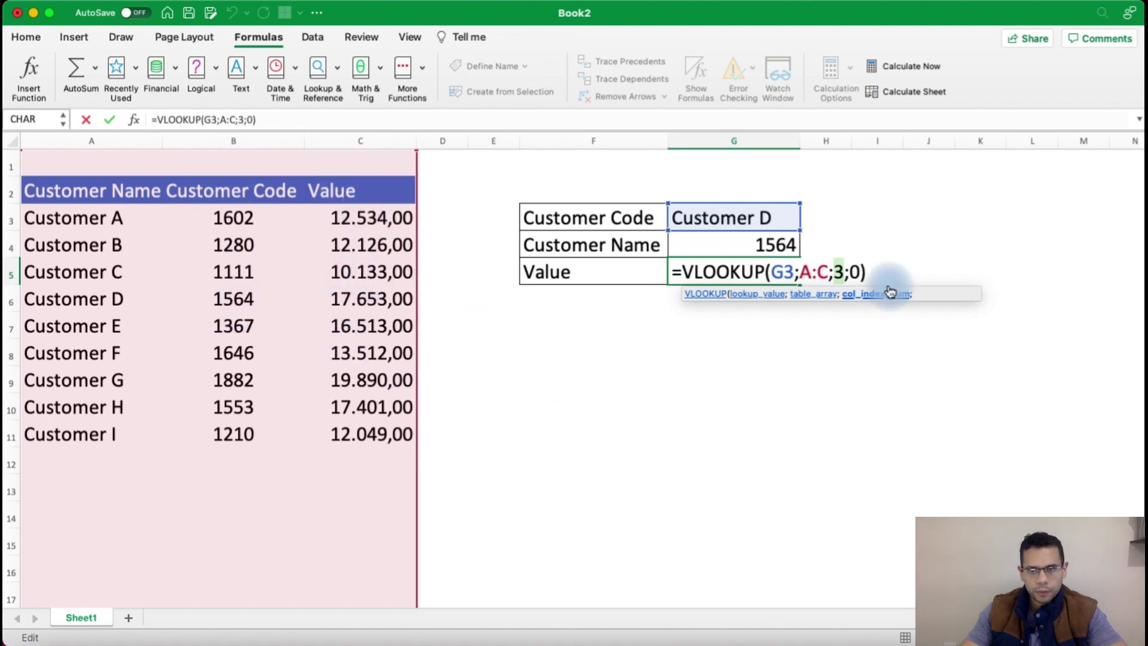
double_click(857, 272)
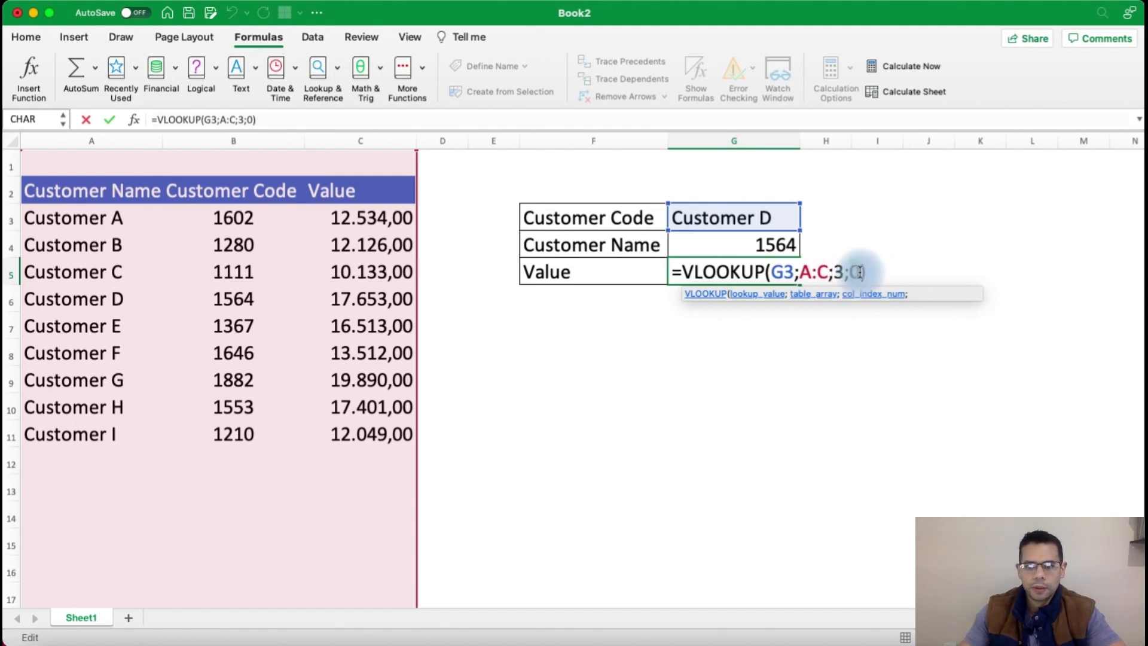
click(805, 267)
drag(805, 268, 828, 270)
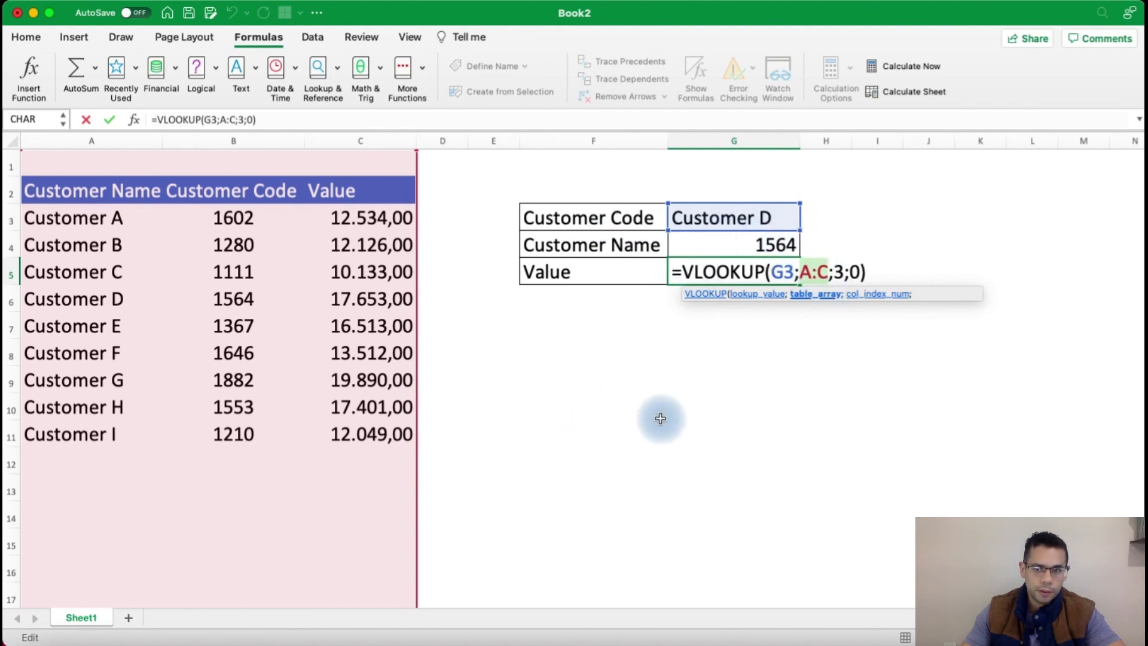
double_click(815, 273)
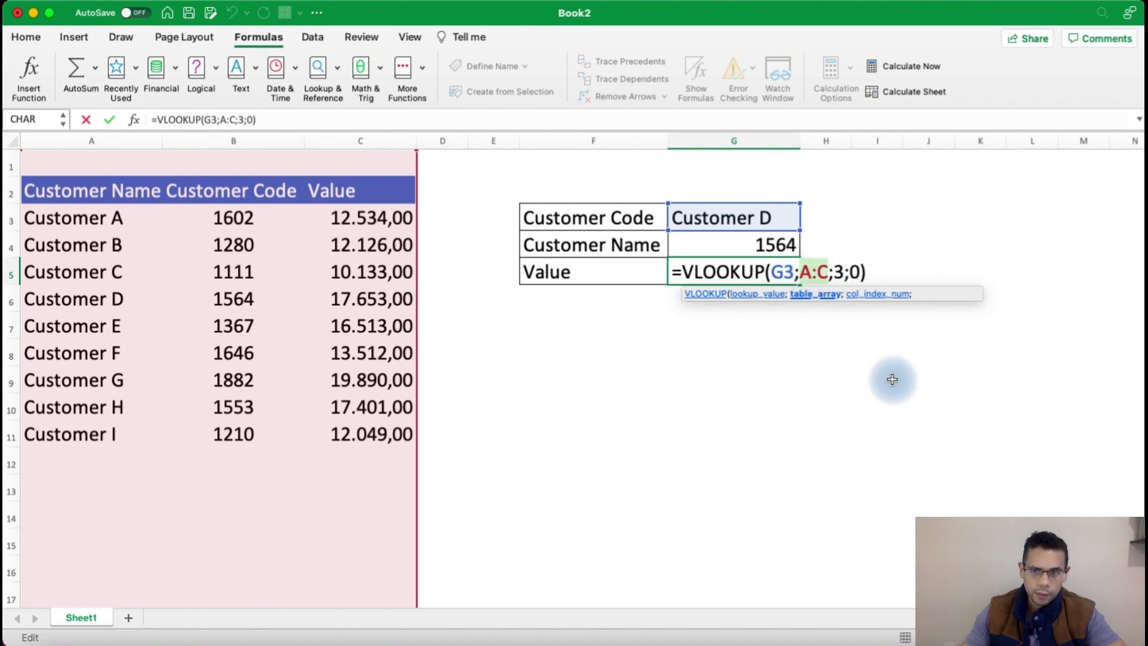
key(Return)
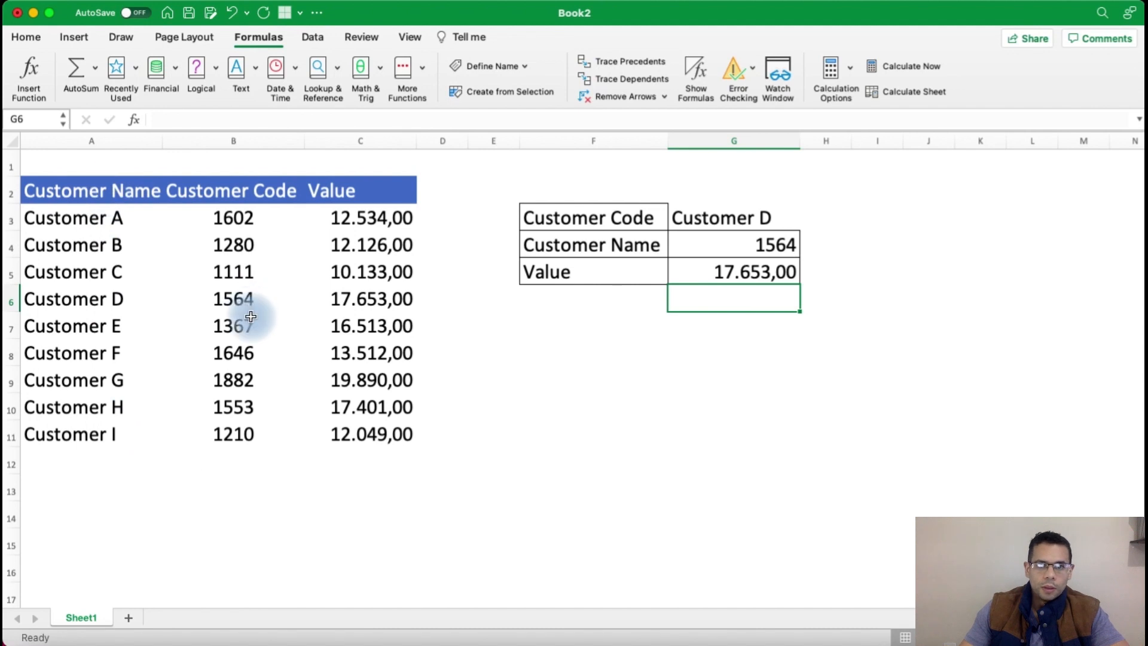
- Define the name customer_table for the data range covering columns A through C
drag(79, 138, 365, 139)
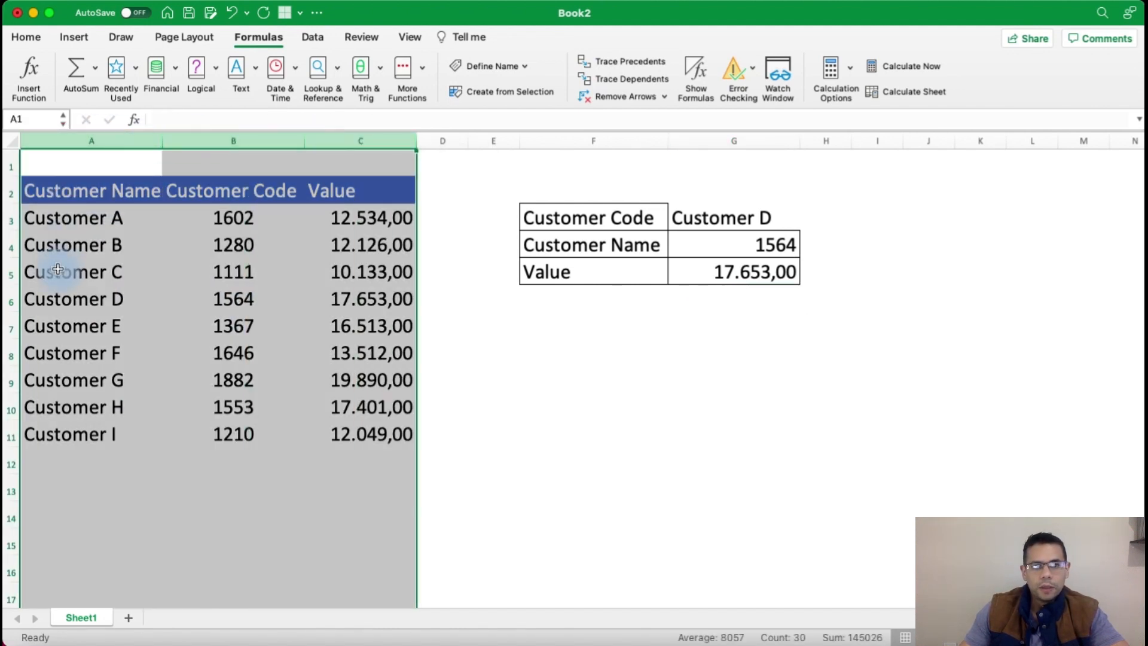
click(512, 67)
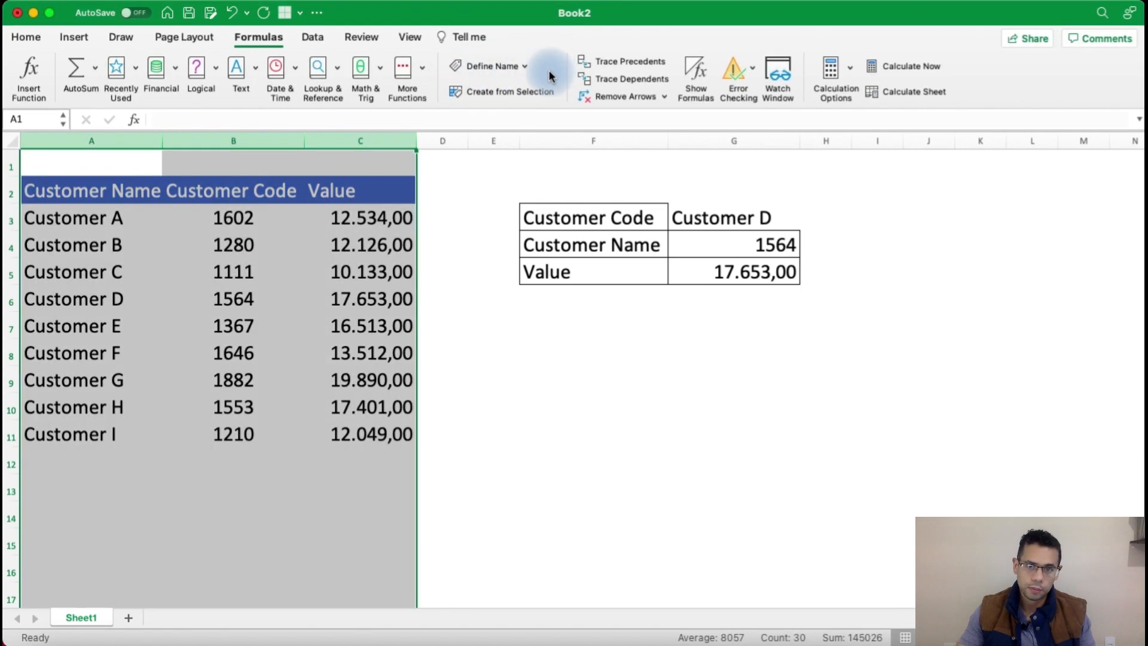
click(497, 64)
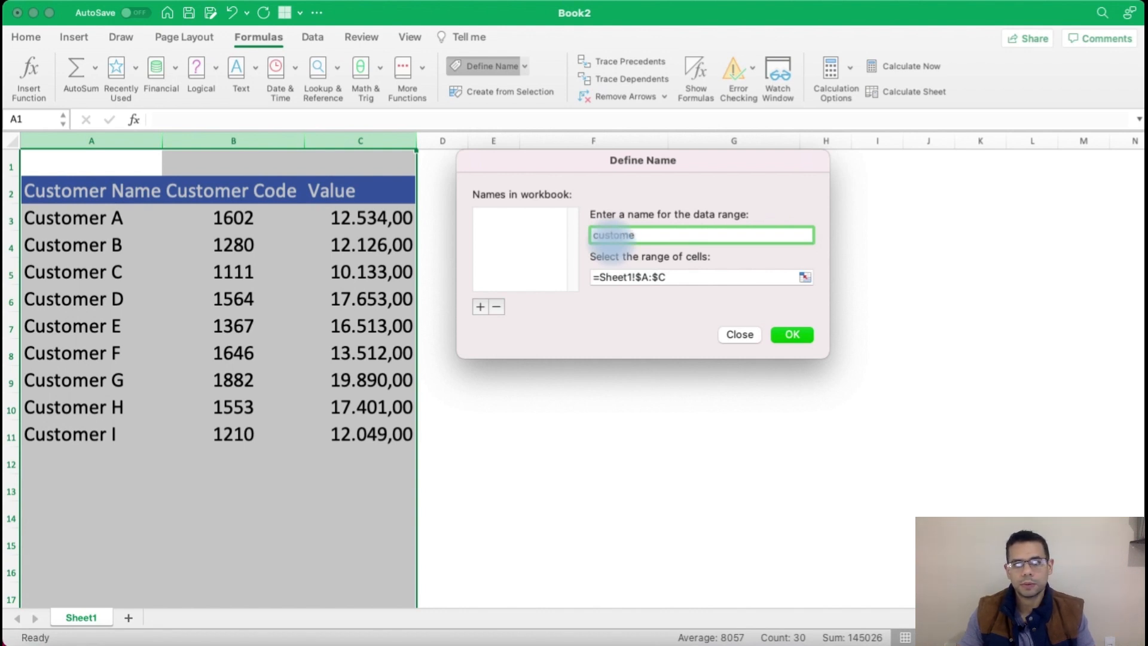
text(table)
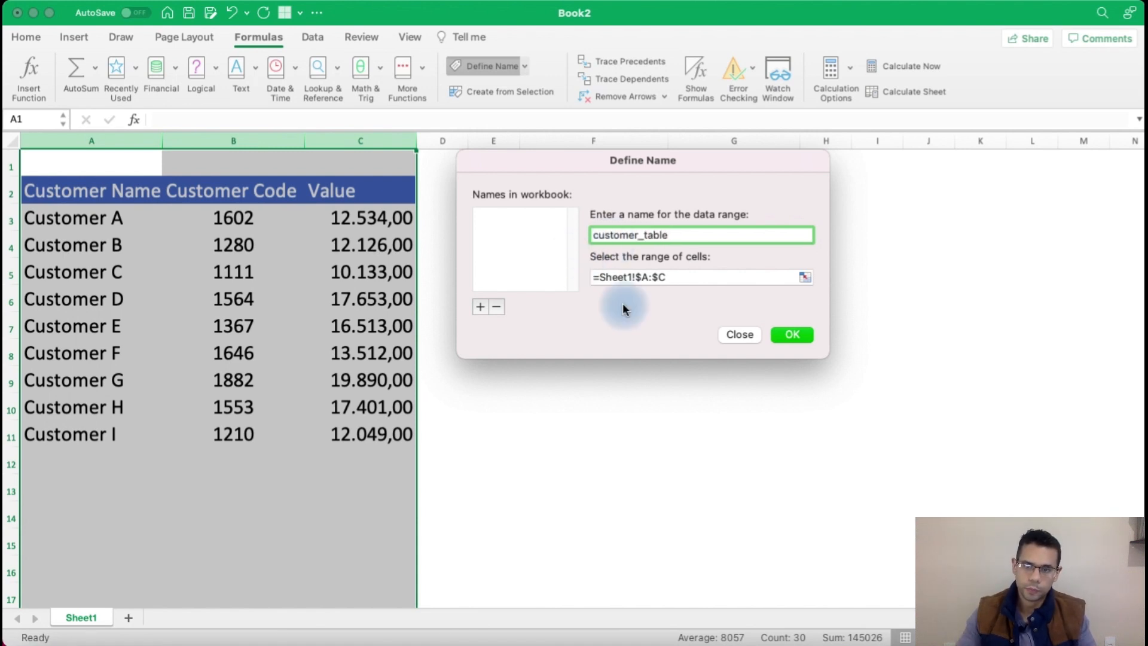
click(791, 335)
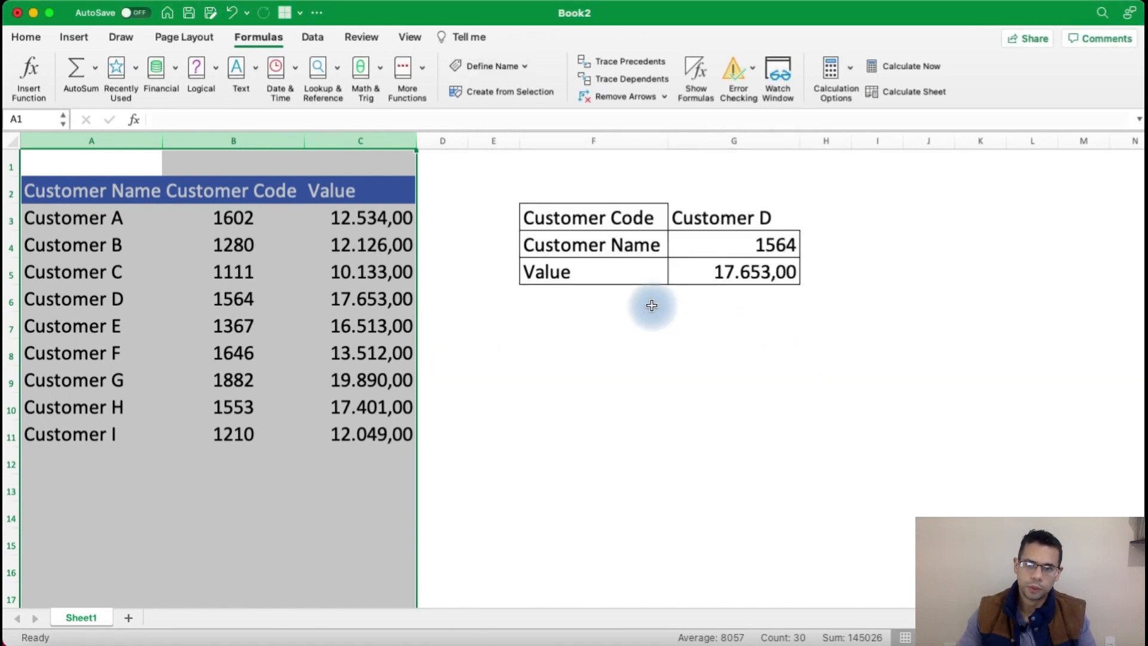
- Clear the VLOOKUP formulas from G4 and G5
click(735, 272)
key(shift+Up)
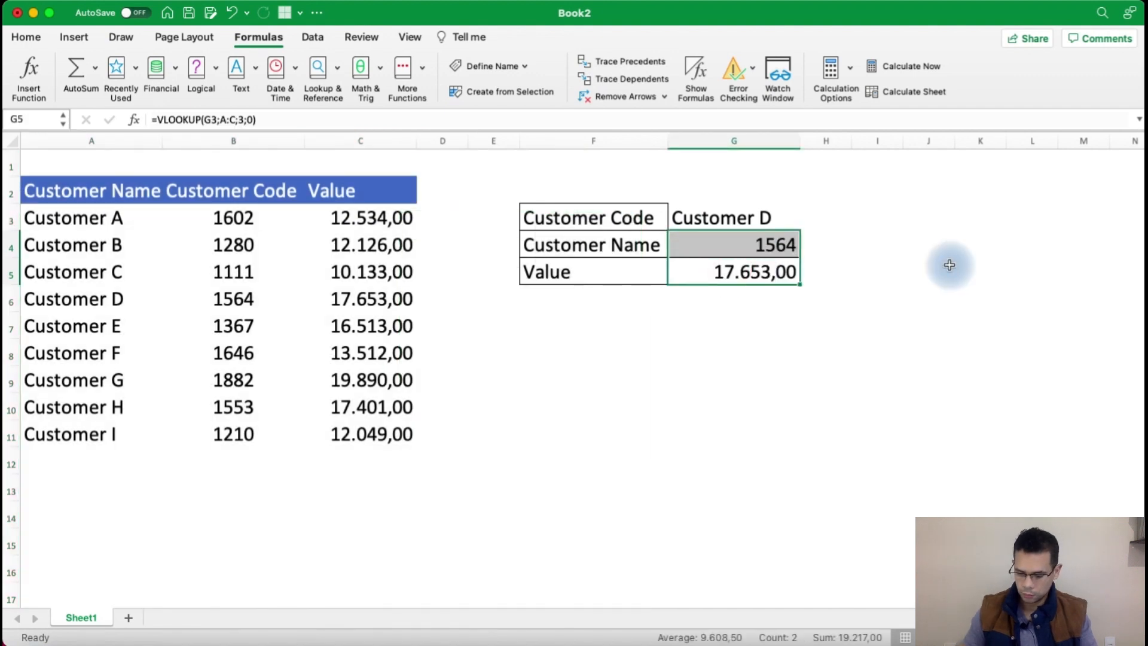
key(Delete)
- Start a new VLOOKUP formula in G4 with G3 as the lookup value
key(Up)
key(Up)
key(Down)
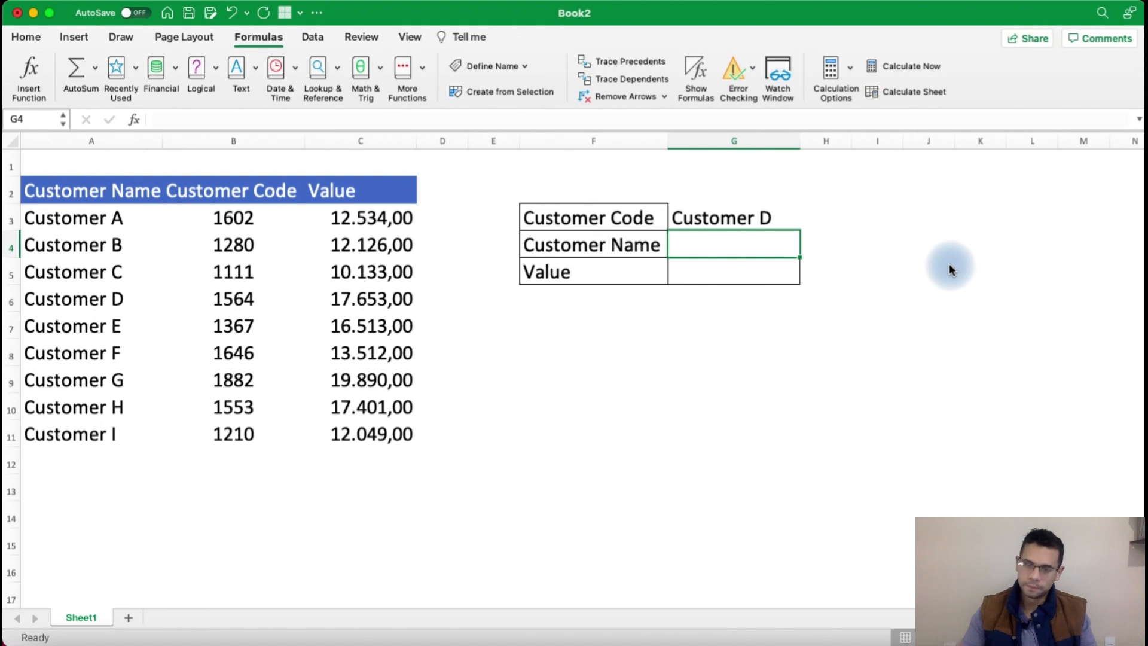
text(=)
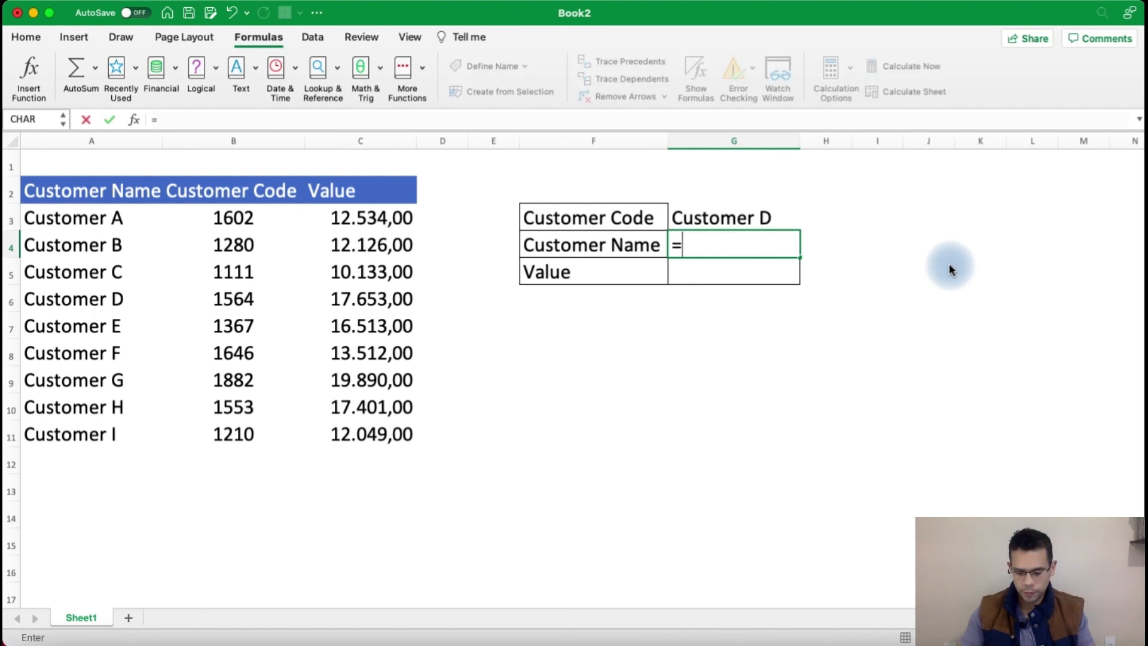
text(vl)
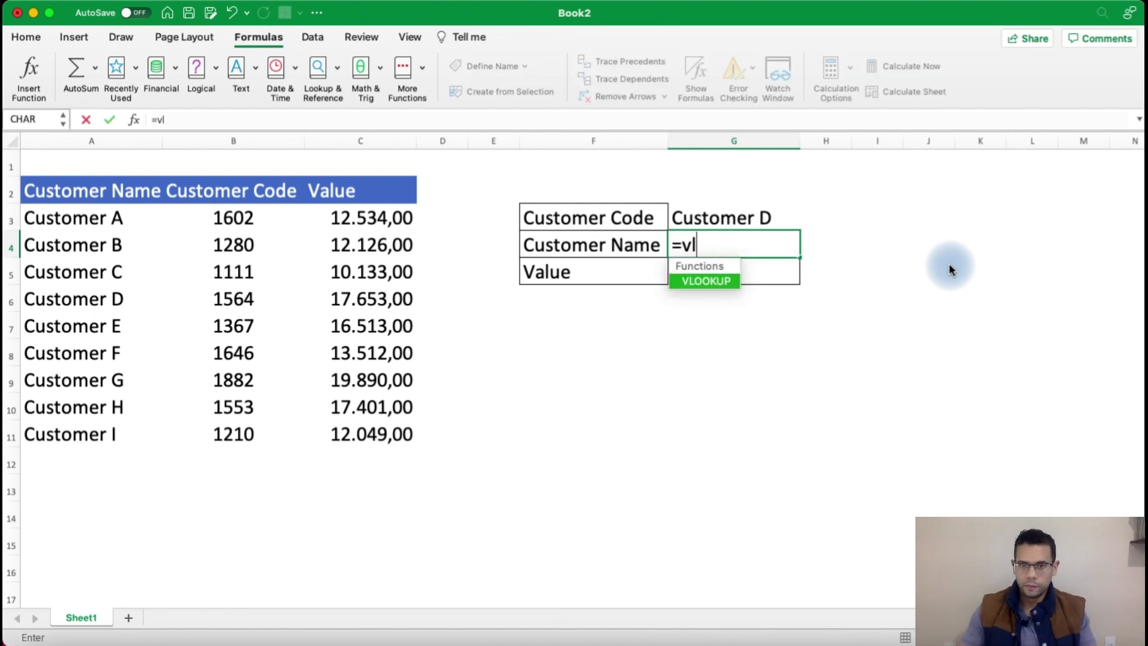
text(ookup()
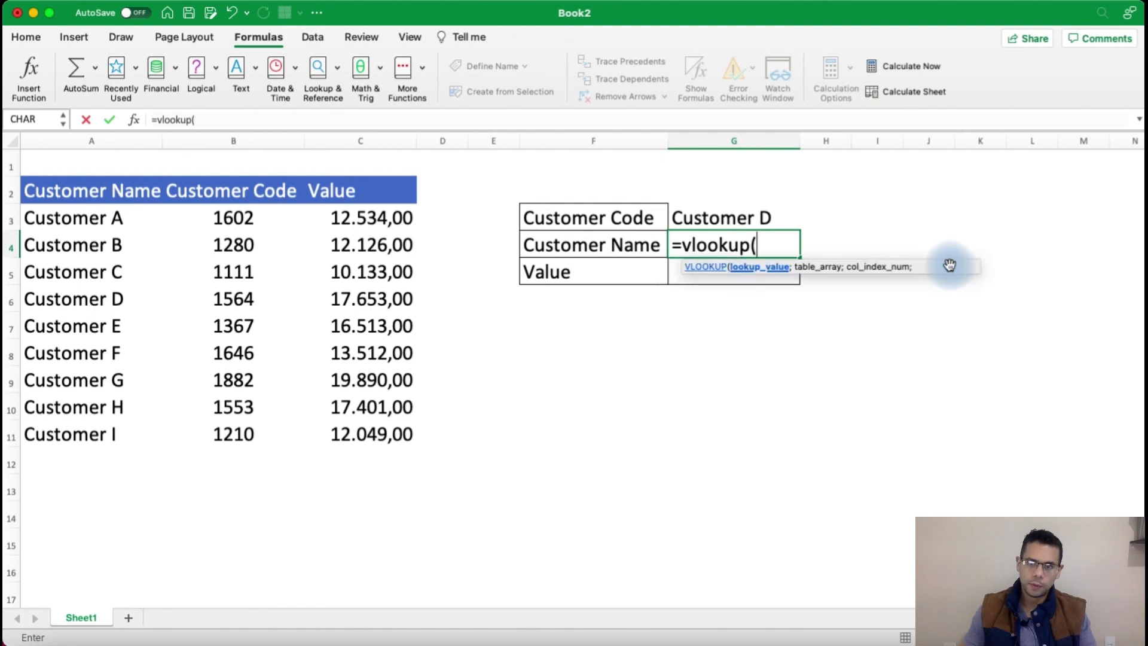
key(Up)
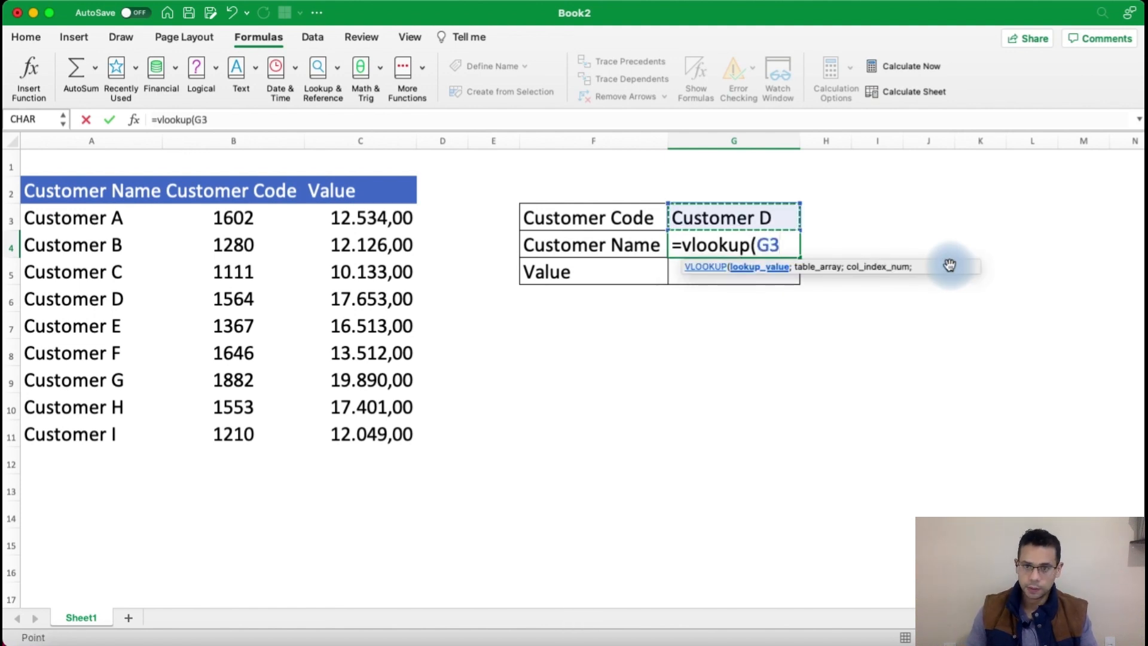
text(;)
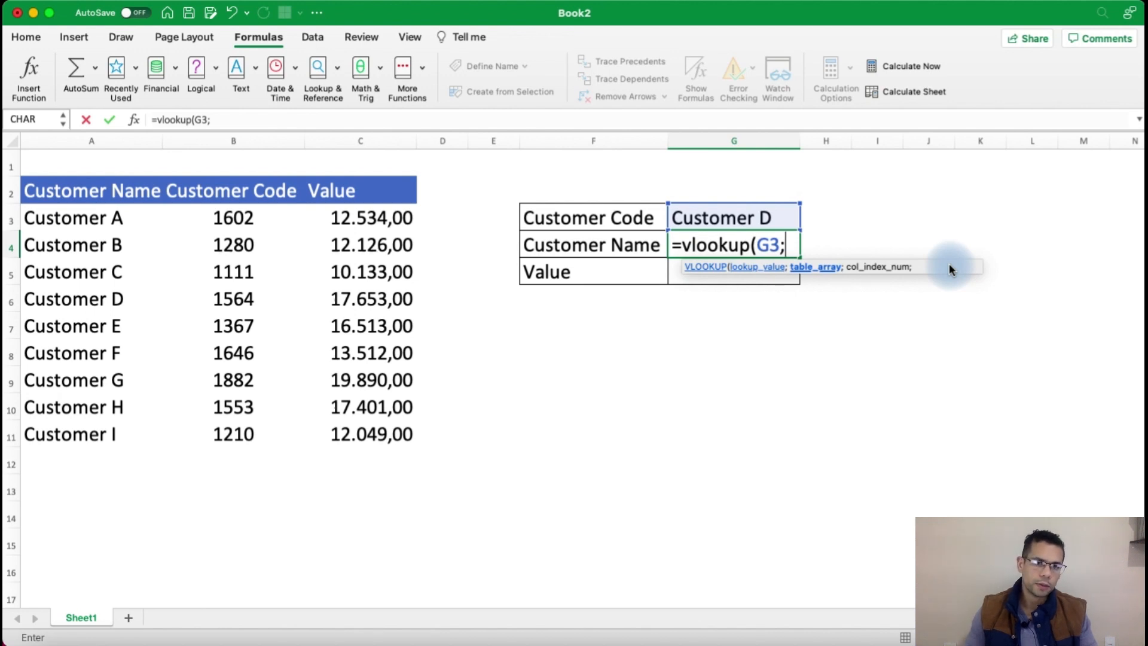
key(Left)
key(Left)
key(Left)
key(Left)
key(Left)
key(Left)
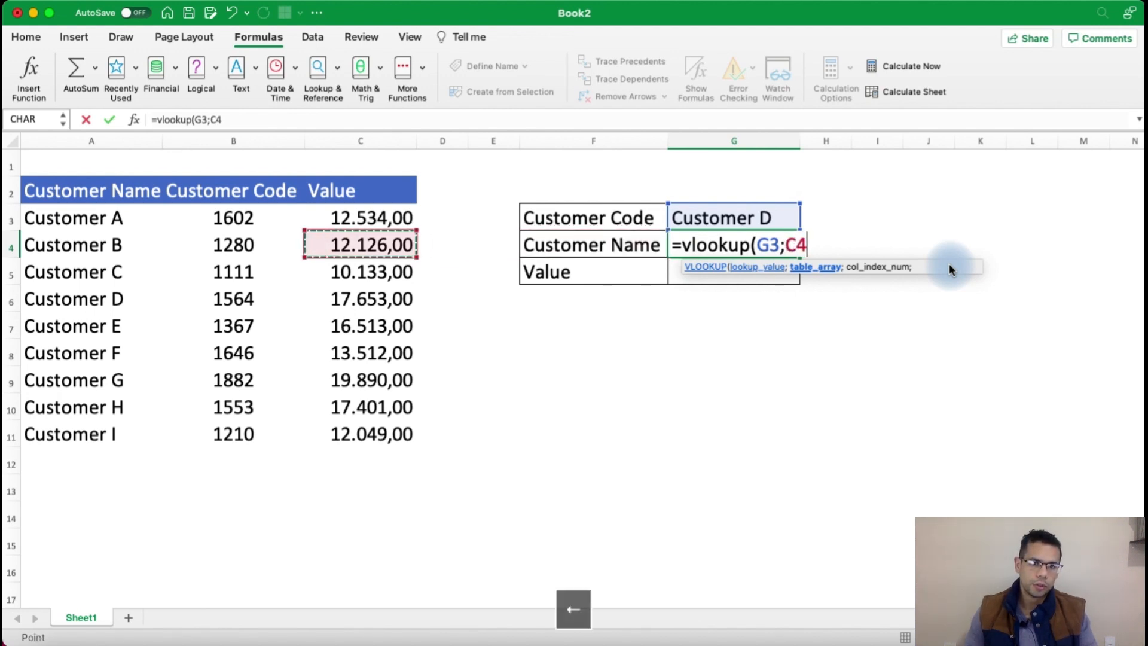
key(ctrl+space)
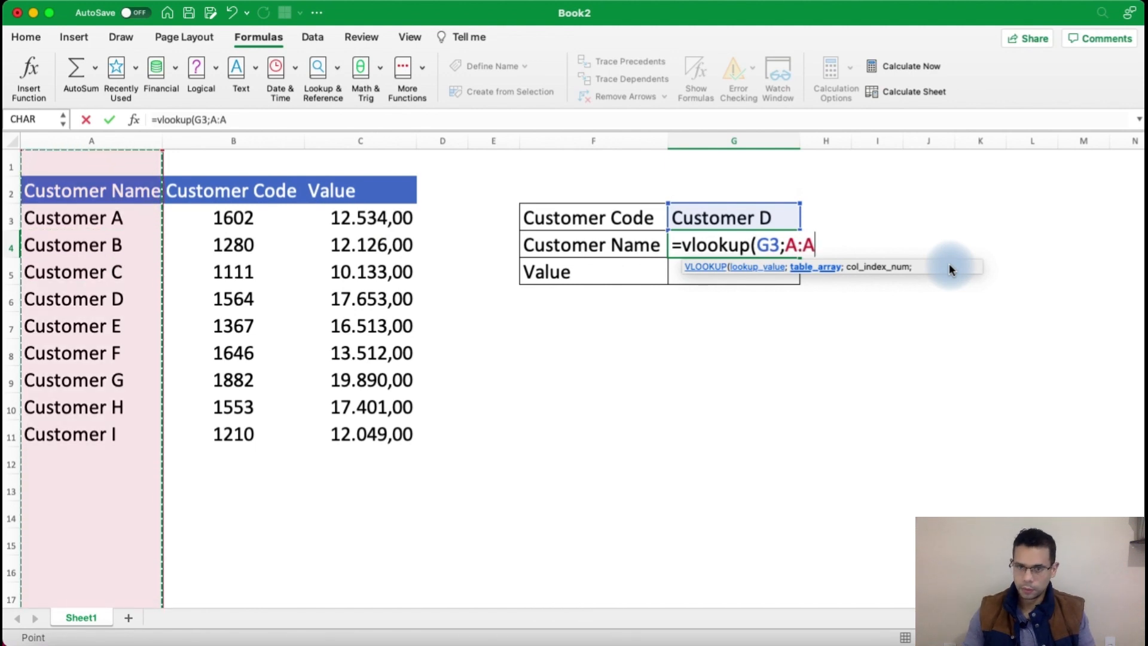
key(BackSpace)
key(BackSpace)
key(BackSpace)
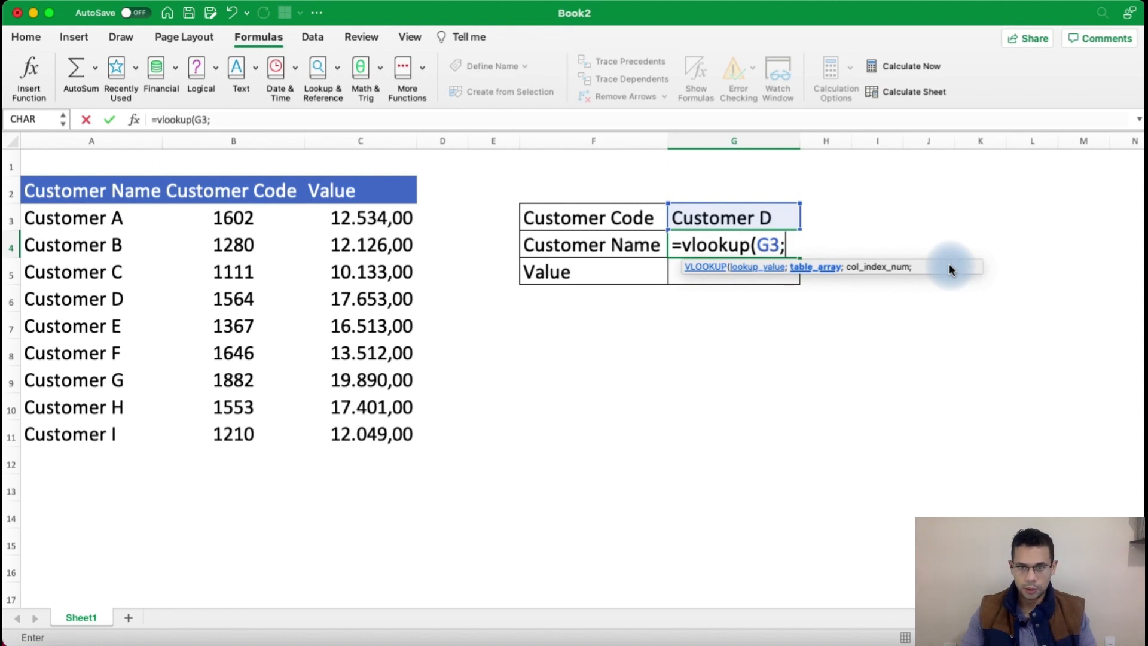
- Complete the G4 VLOOKUP with customer_table as the table array, column index 2 and exact-match argument 0
text(cus)
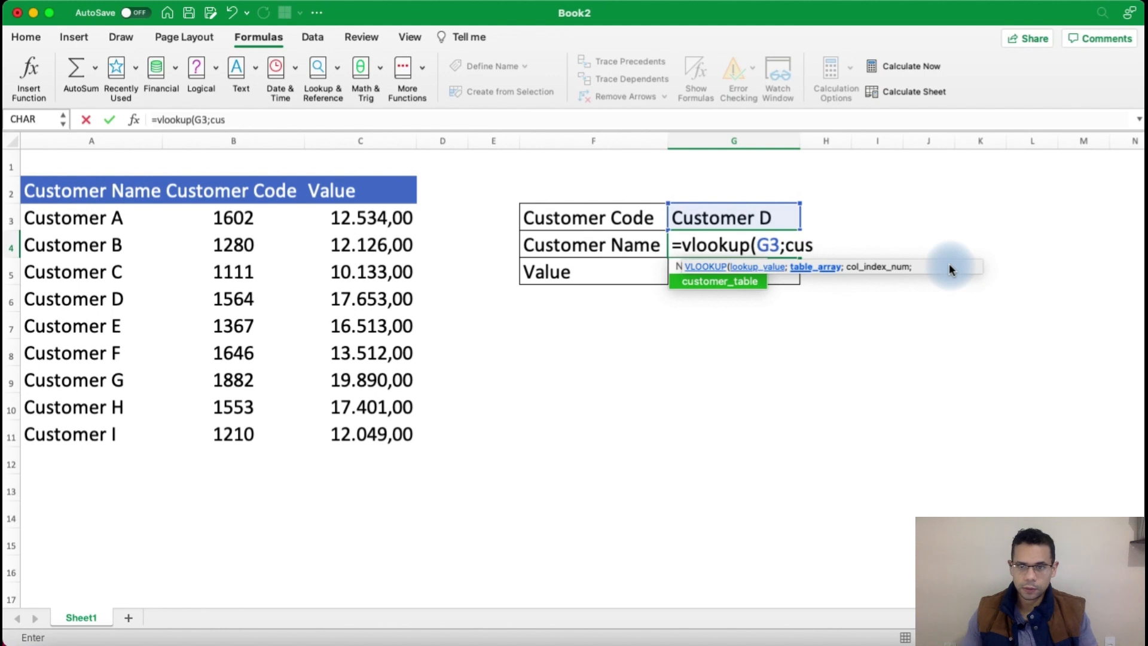
double_click(748, 282)
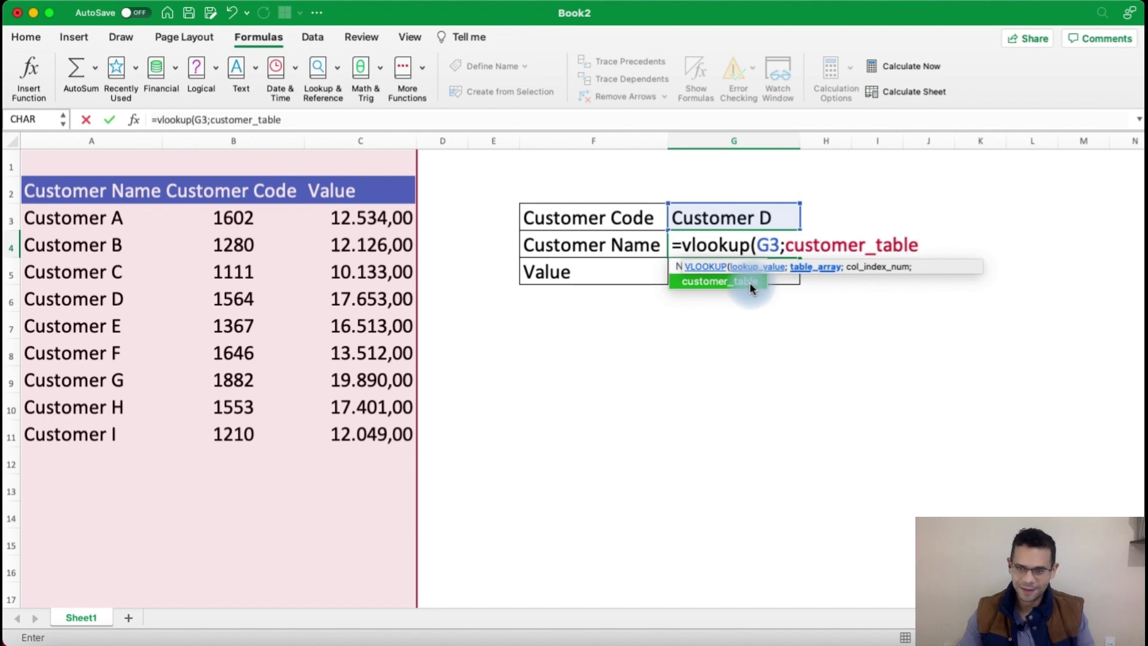
text(;2)
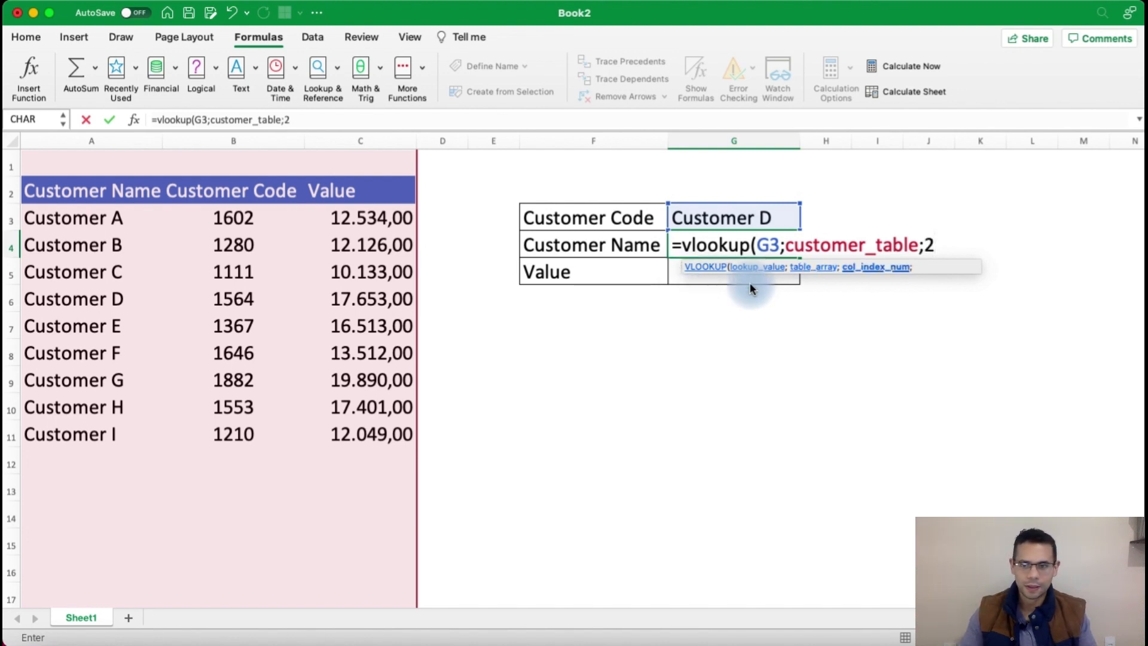
text(;)
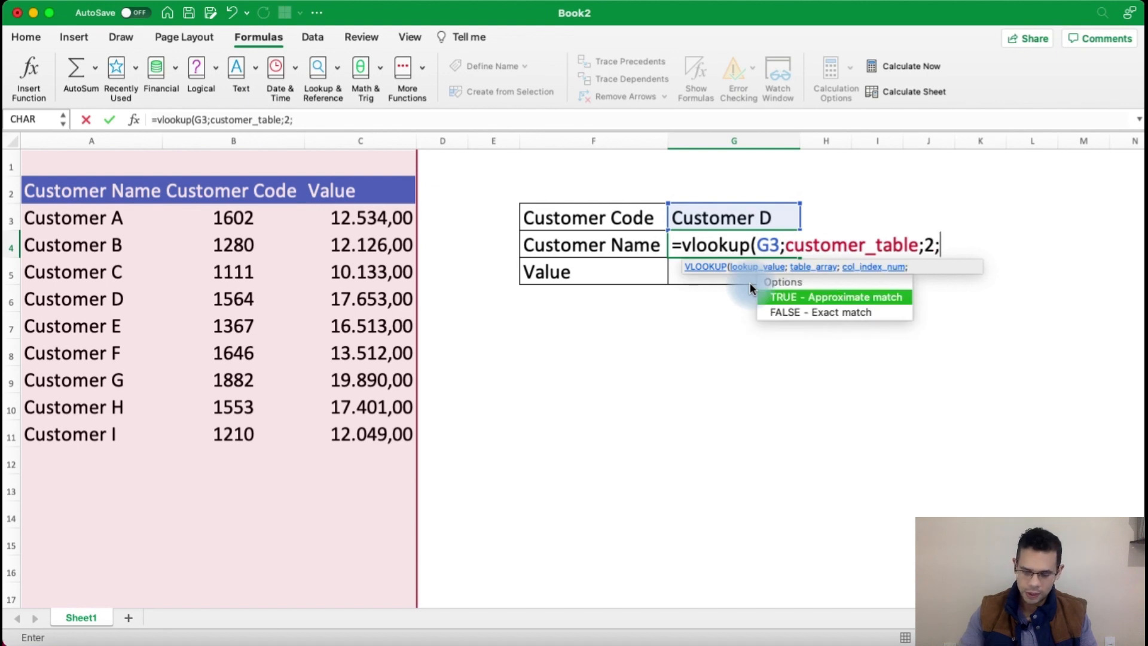
text(0))
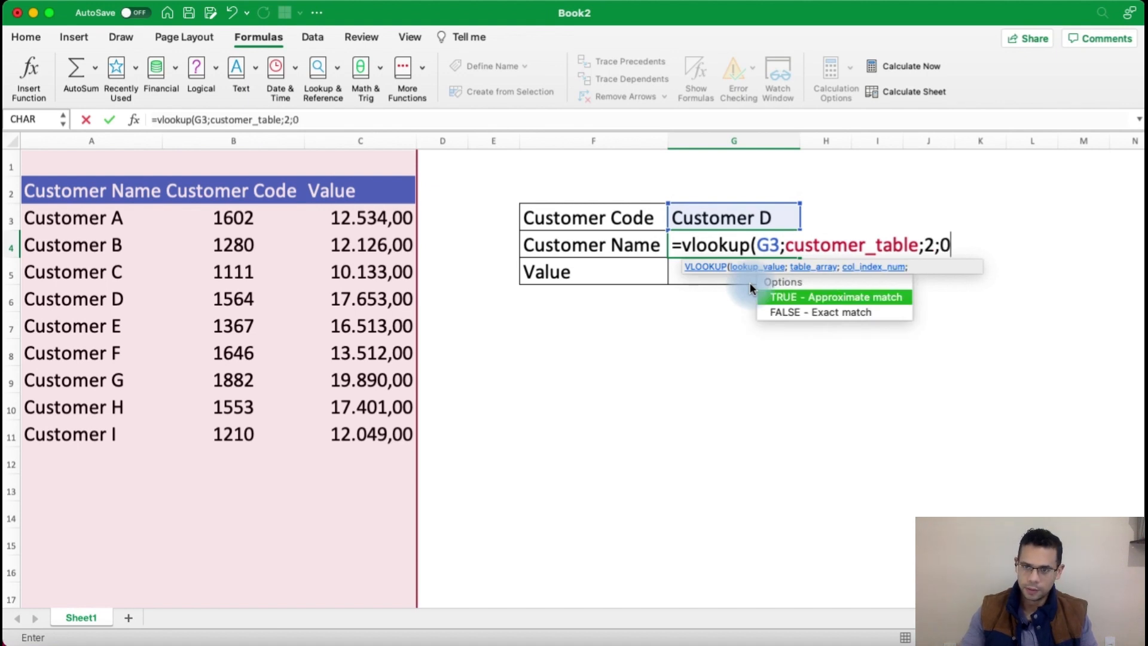
key(Return)
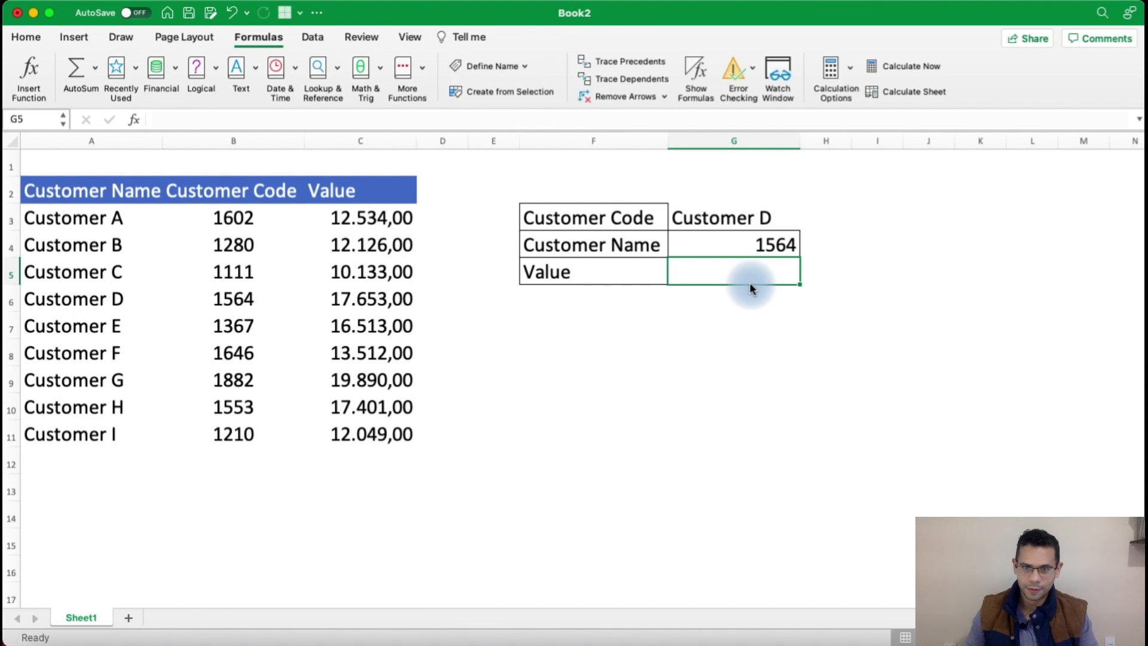
- Start a VLOOKUP formula in G5 with G3 as the lookup value
text(=)
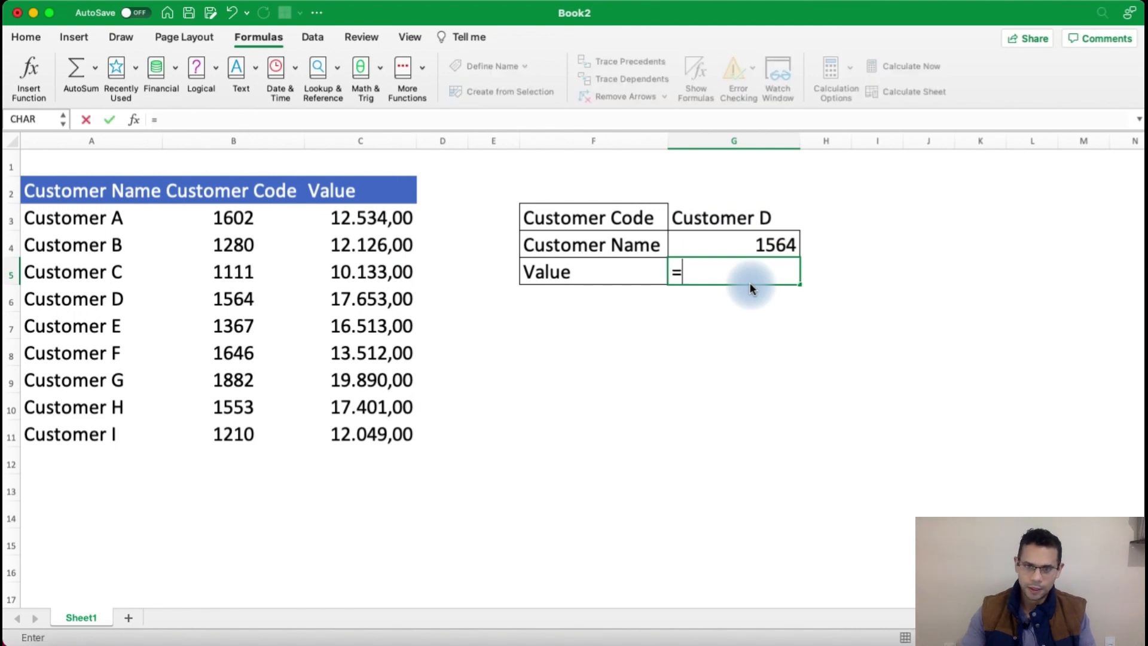
text(vloooku)
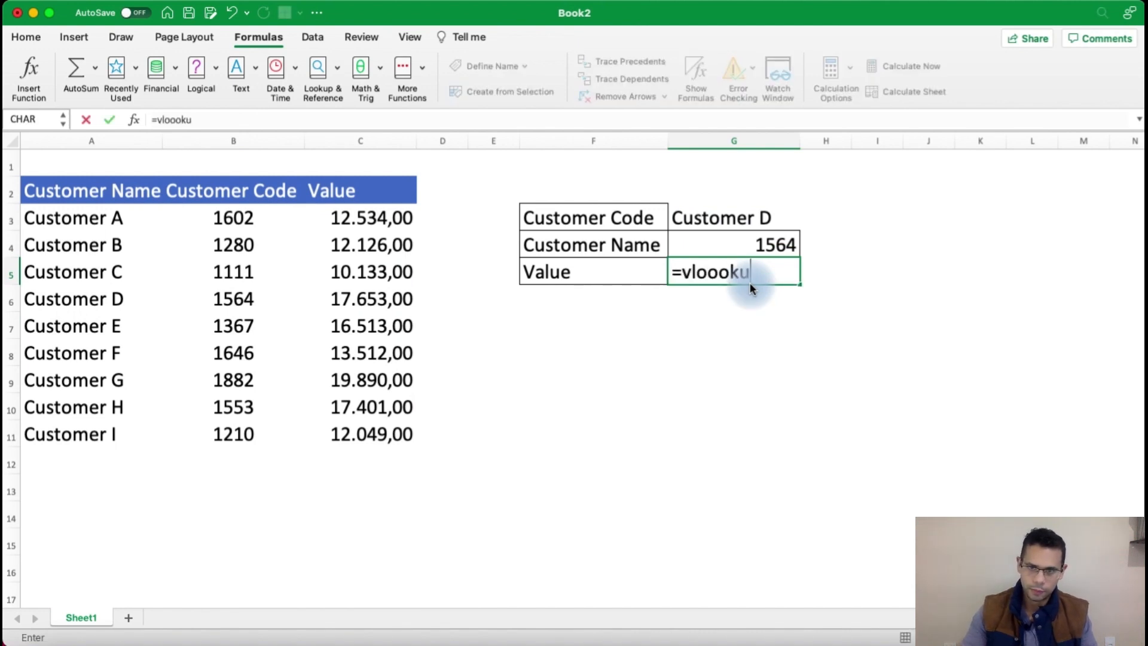
key(BackSpace)
key(BackSpace)
key(BackSpace)
text(kup)
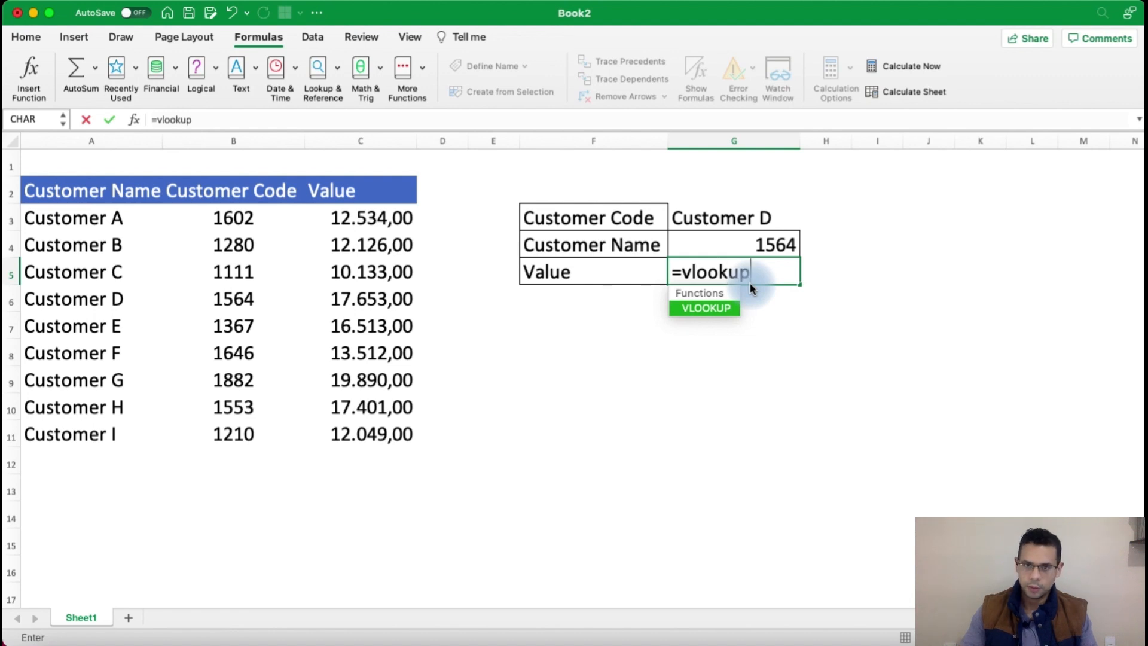
text(()
key(Up)
key(Up)
text(;)
- Complete the G5 VLOOKUP with customer_table as the table array, column index 3 and exact-match argument 0
key(Left)
key(Left)
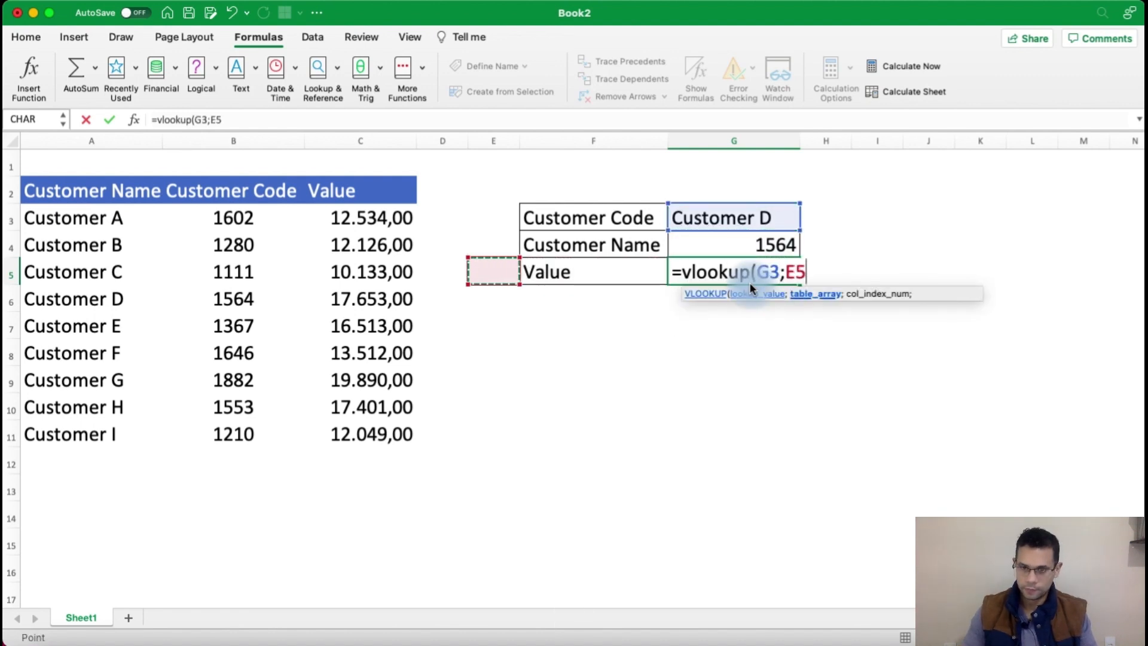
key(BackSpace)
text(custo)
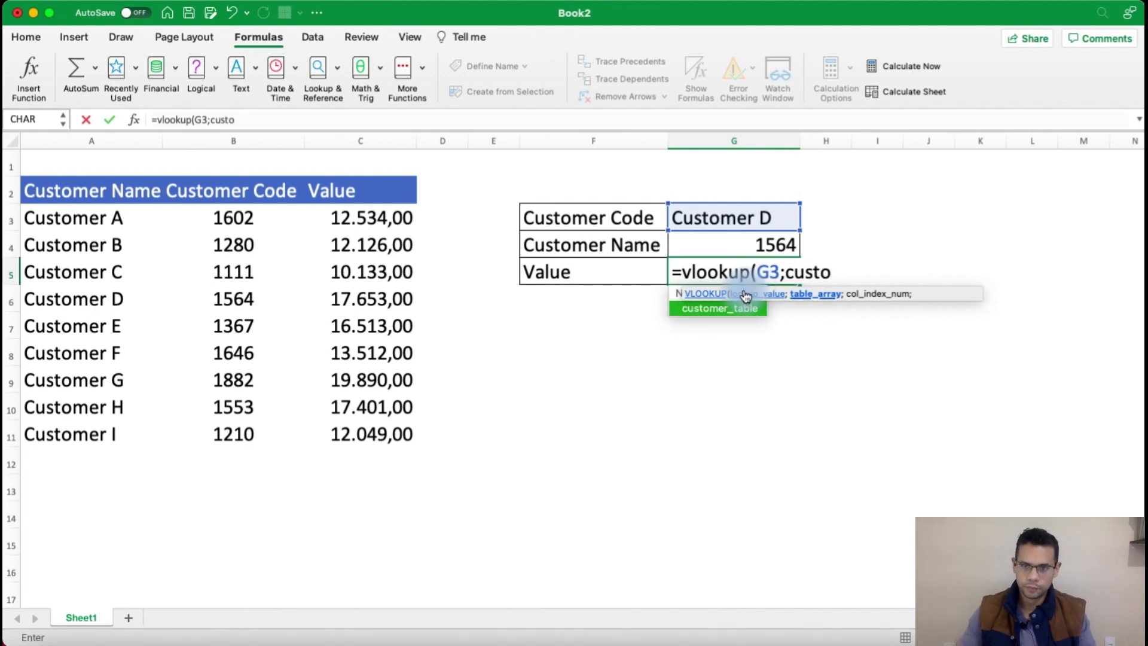
double_click(739, 307)
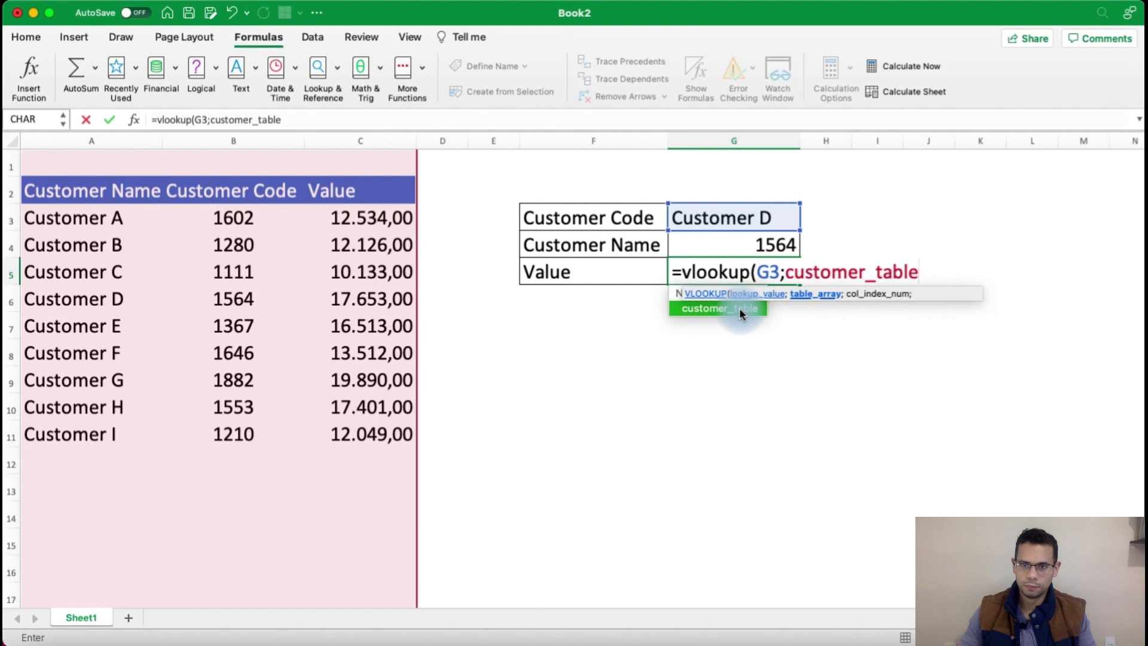
text(;)
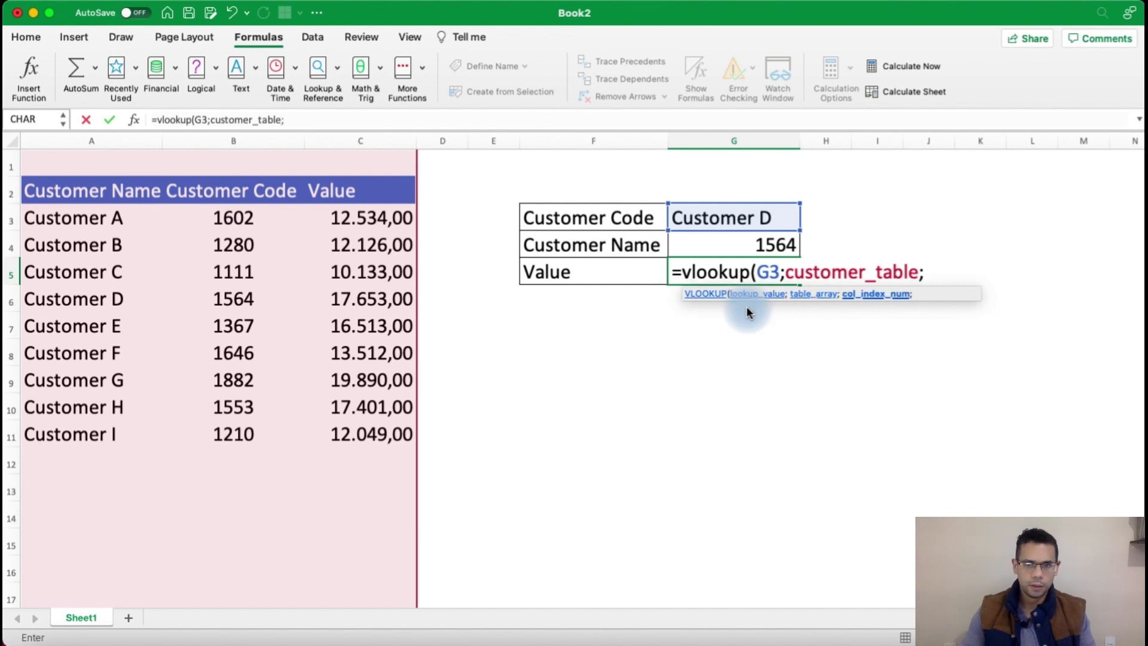
text(3;)
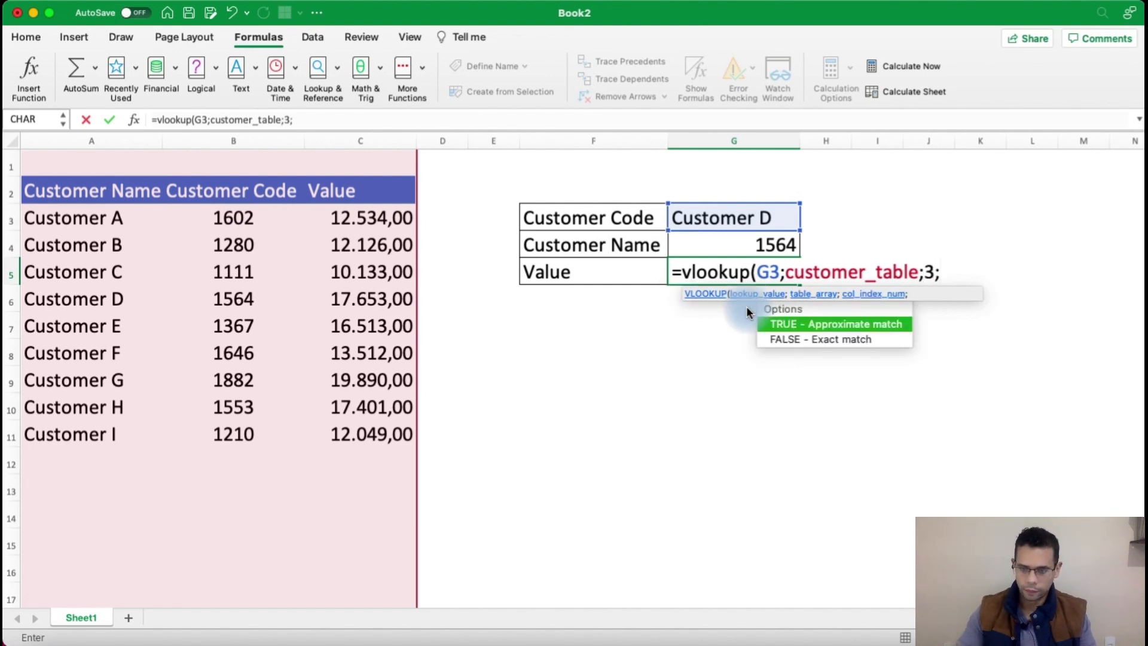
text(0))
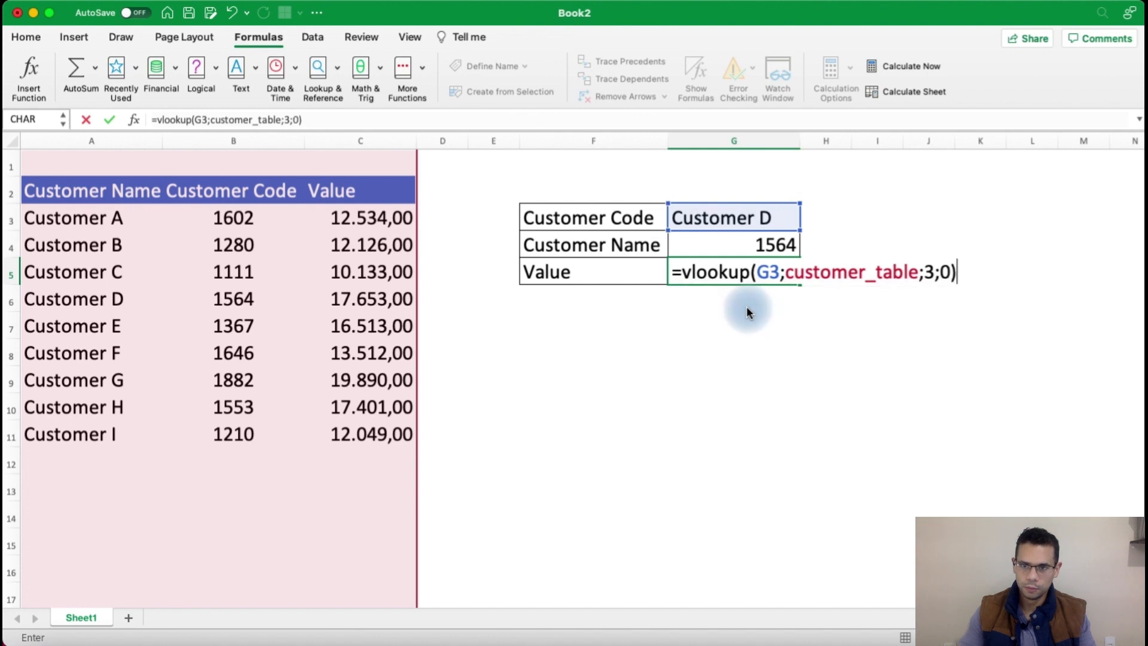
key(Return)
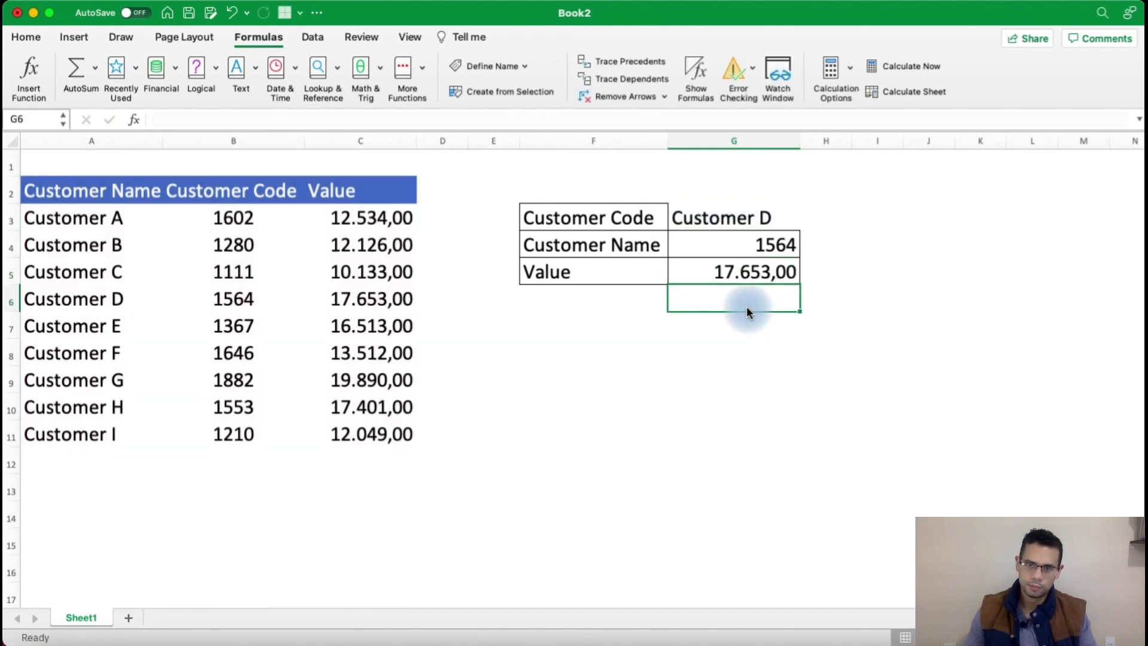
- Test the lookup formulas by changing the customer in G3 to Customer B
key(Up)
key(Up)
key(Up)
key(Up)
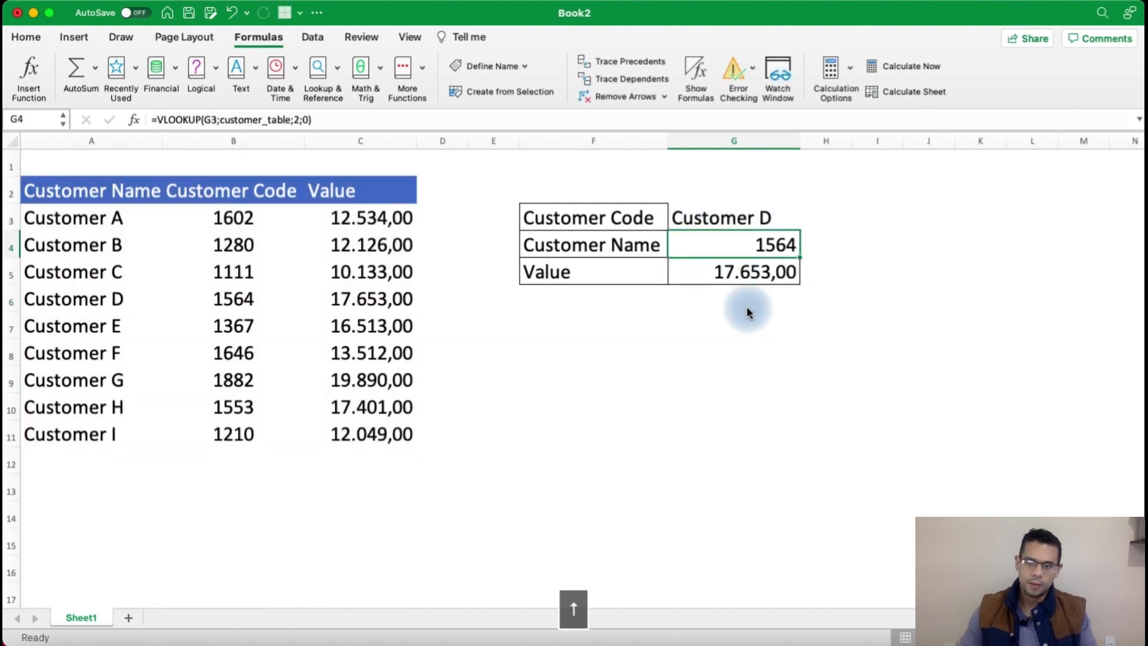
click(750, 223)
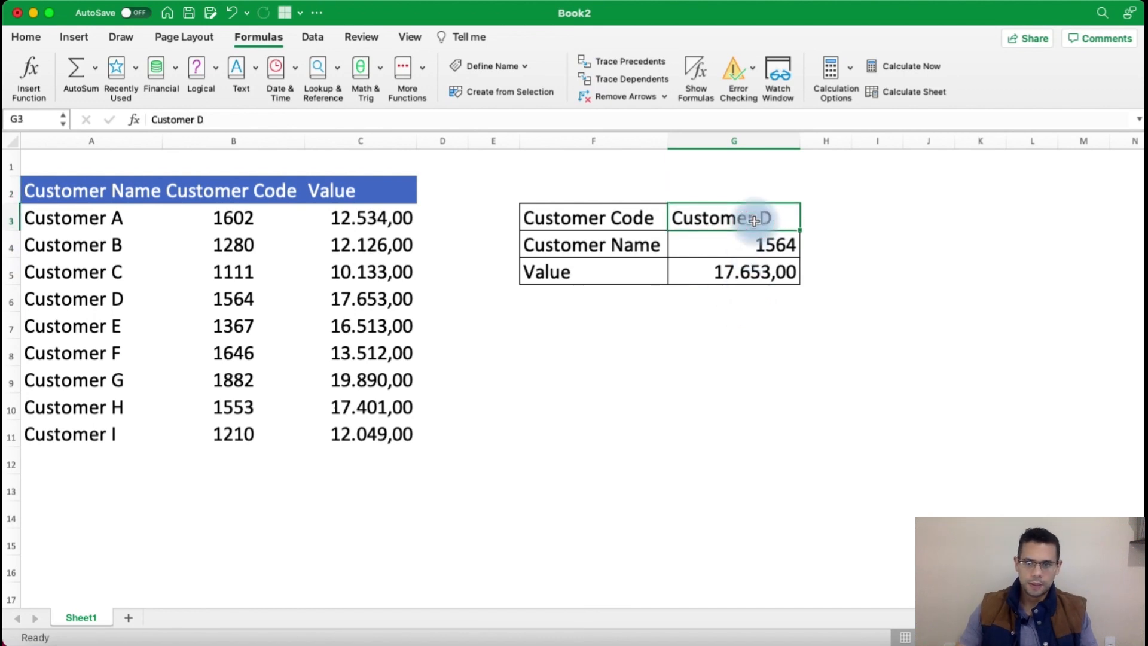
double_click(777, 220)
key(BackSpace)
text(A)
key(Return)
- Add list data validation to G3, using the customer names in A3:A11 as the source
click(751, 220)
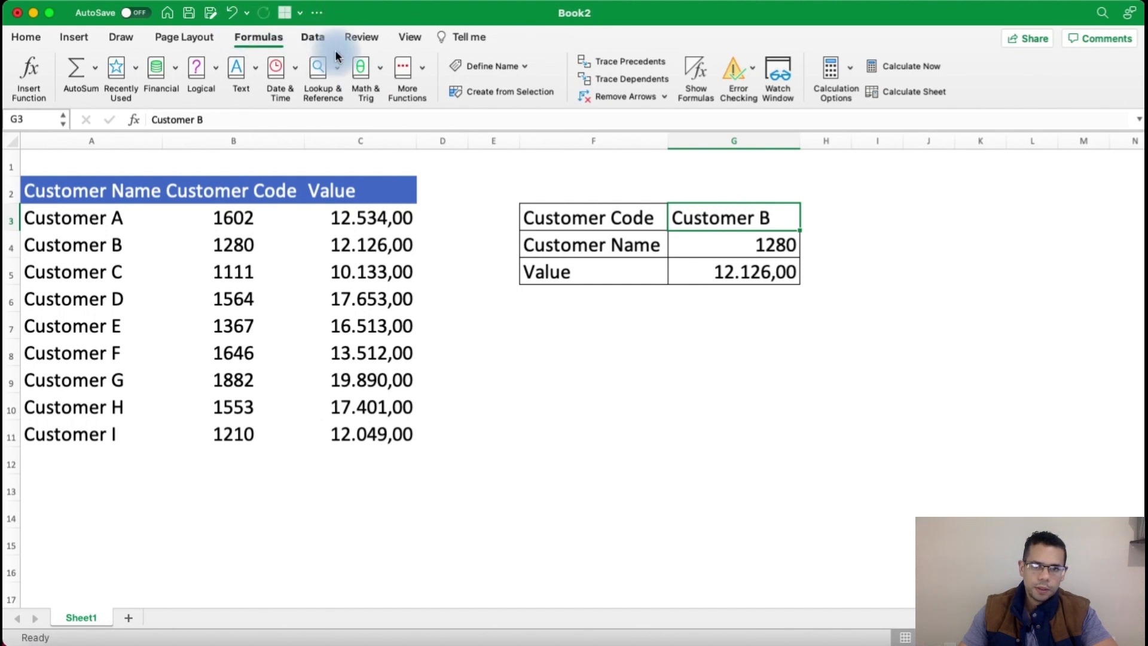
click(313, 39)
click(842, 67)
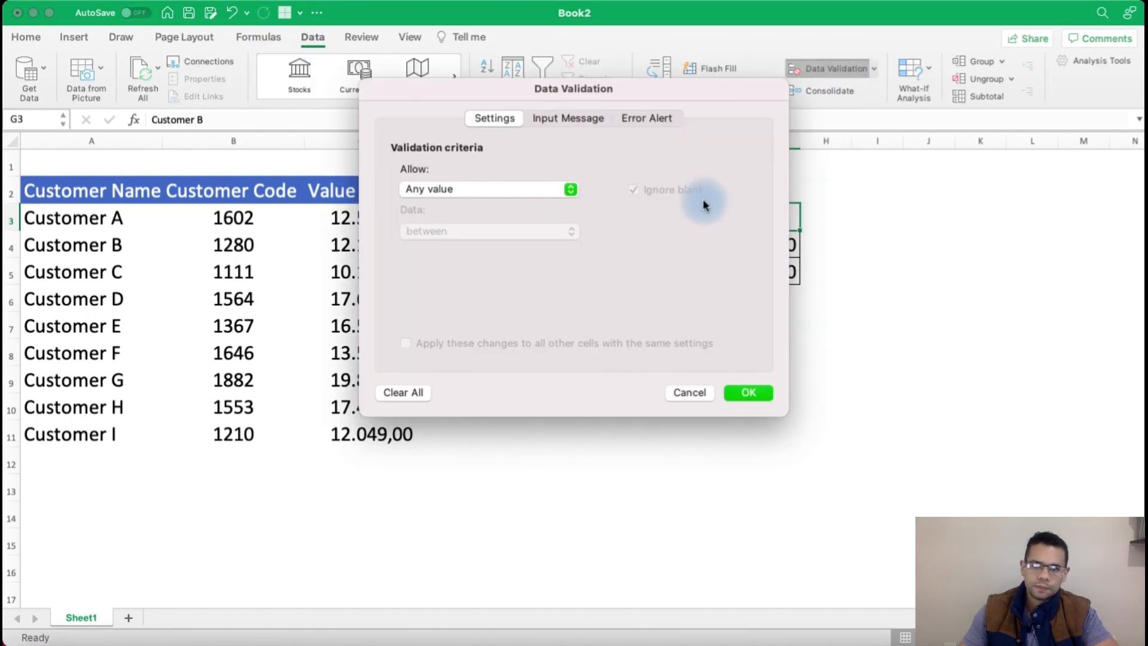
click(496, 190)
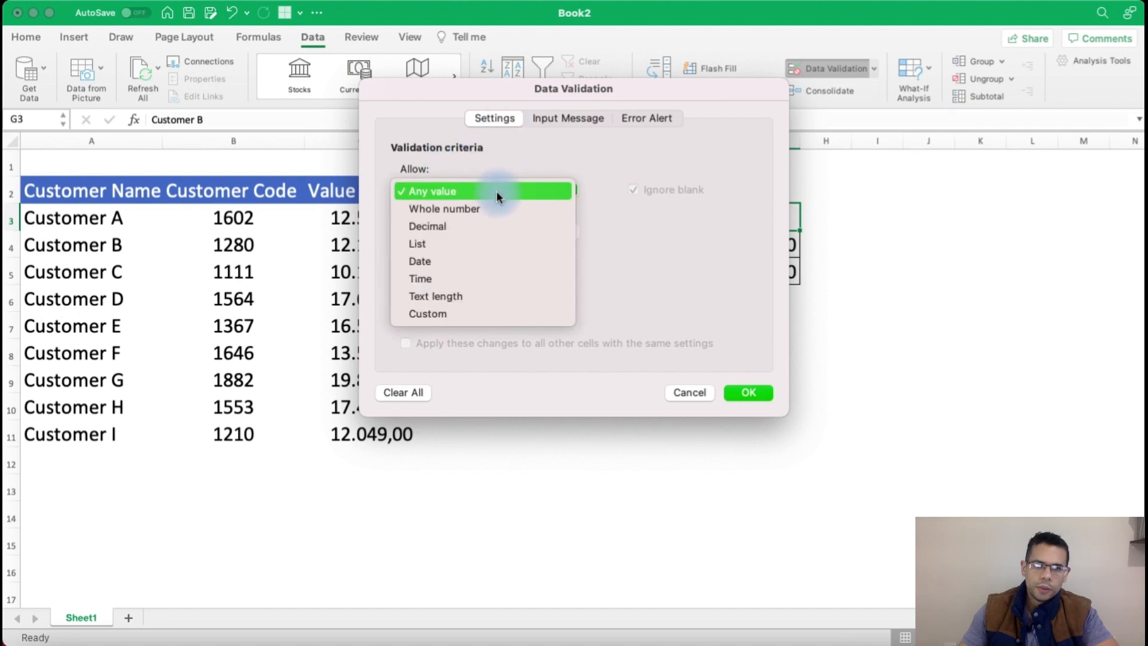
click(486, 243)
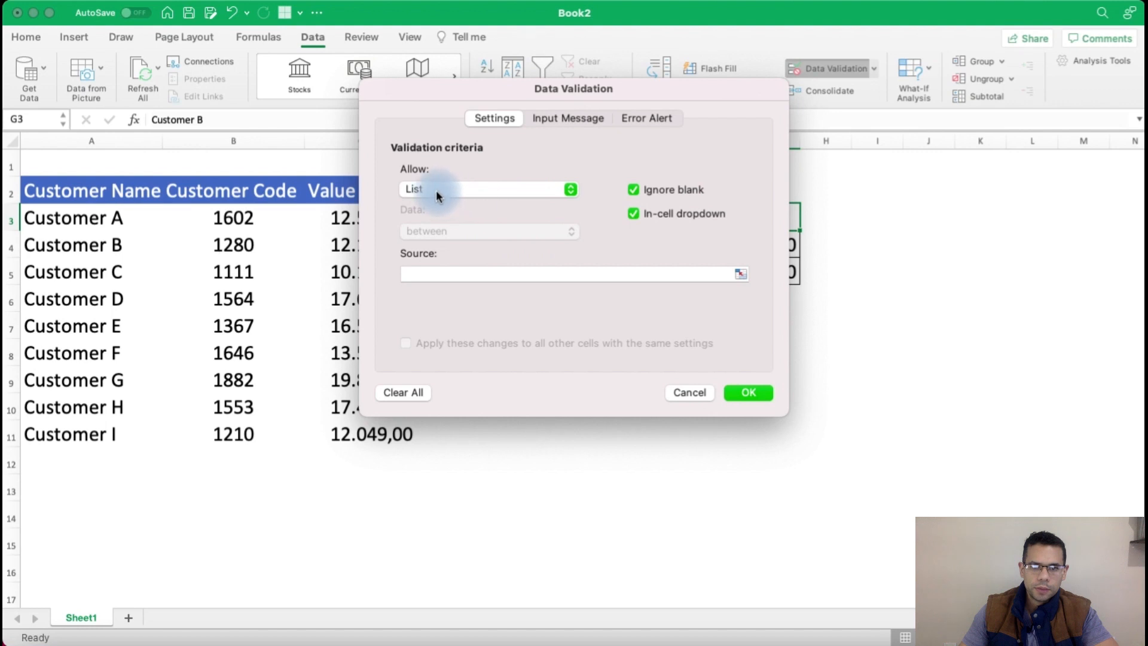
click(433, 275)
drag(98, 222, 100, 427)
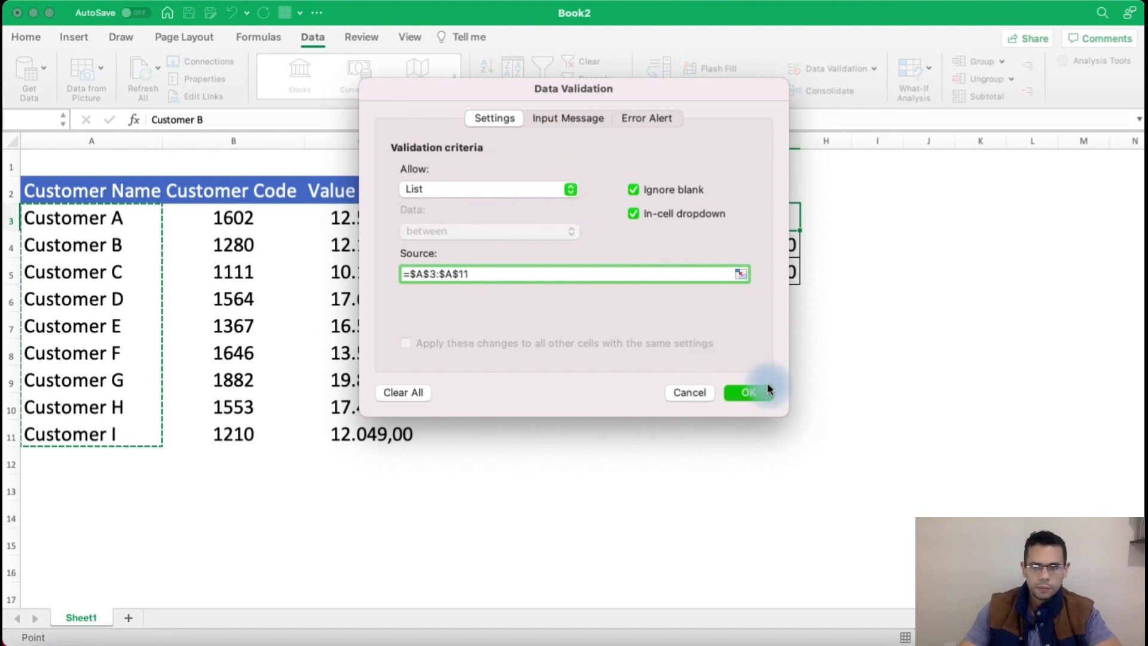
click(754, 392)
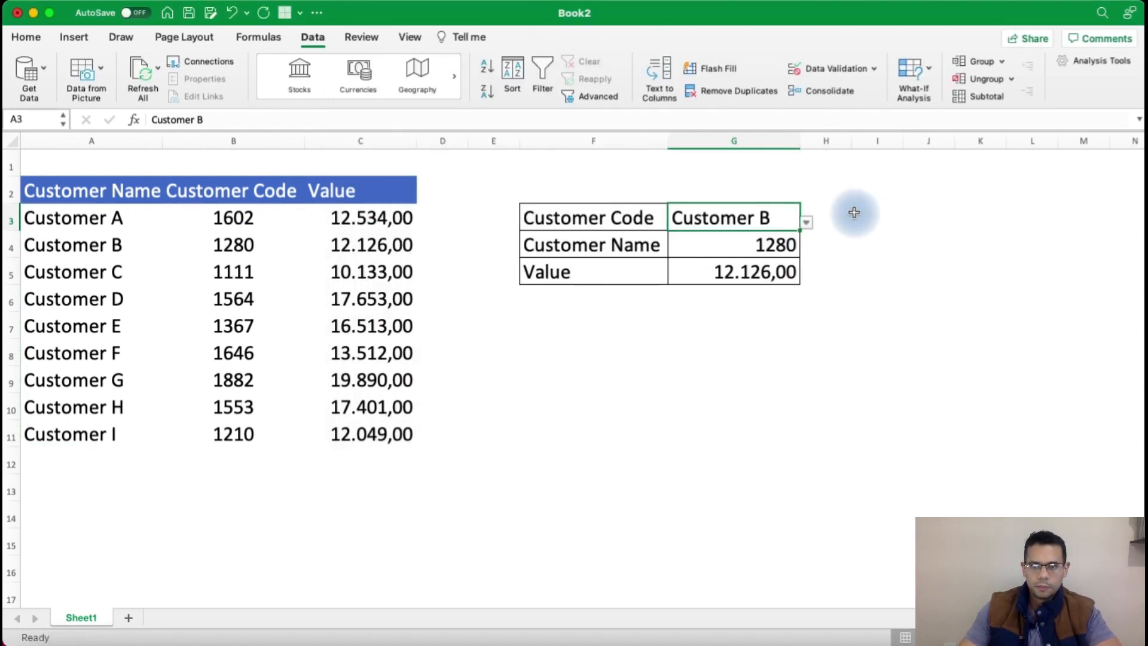
- Test the dropdown list in G3 by choosing Customer G, Customer D, Customer B, Customer H and Customer I in turn
click(806, 222)
click(729, 331)
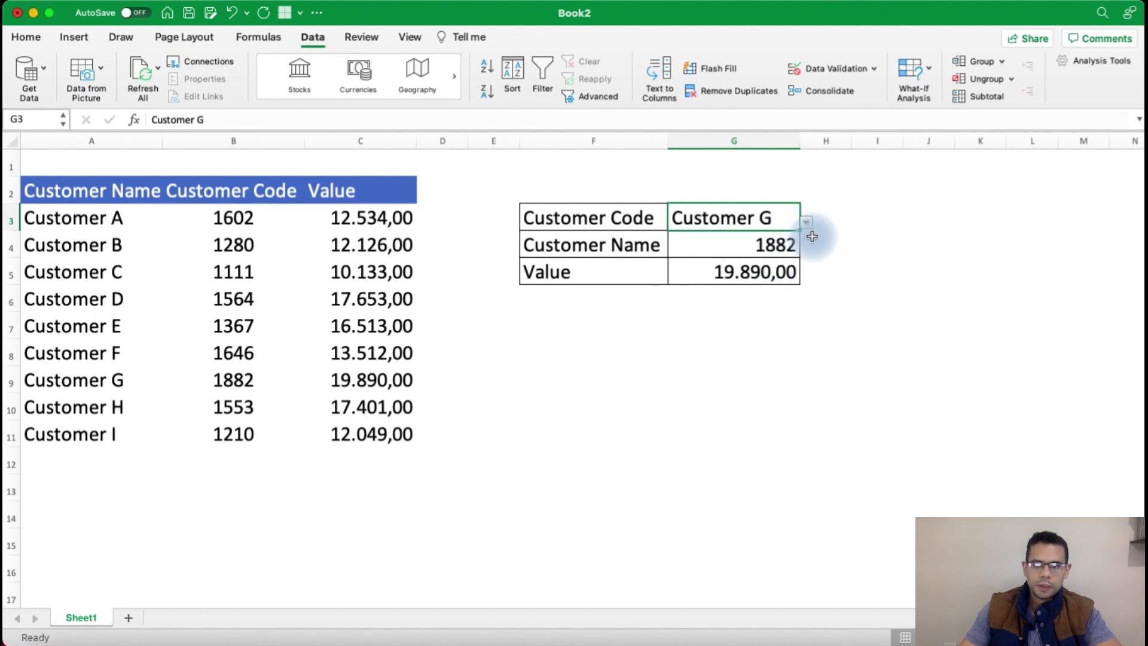
click(806, 224)
click(703, 284)
click(807, 223)
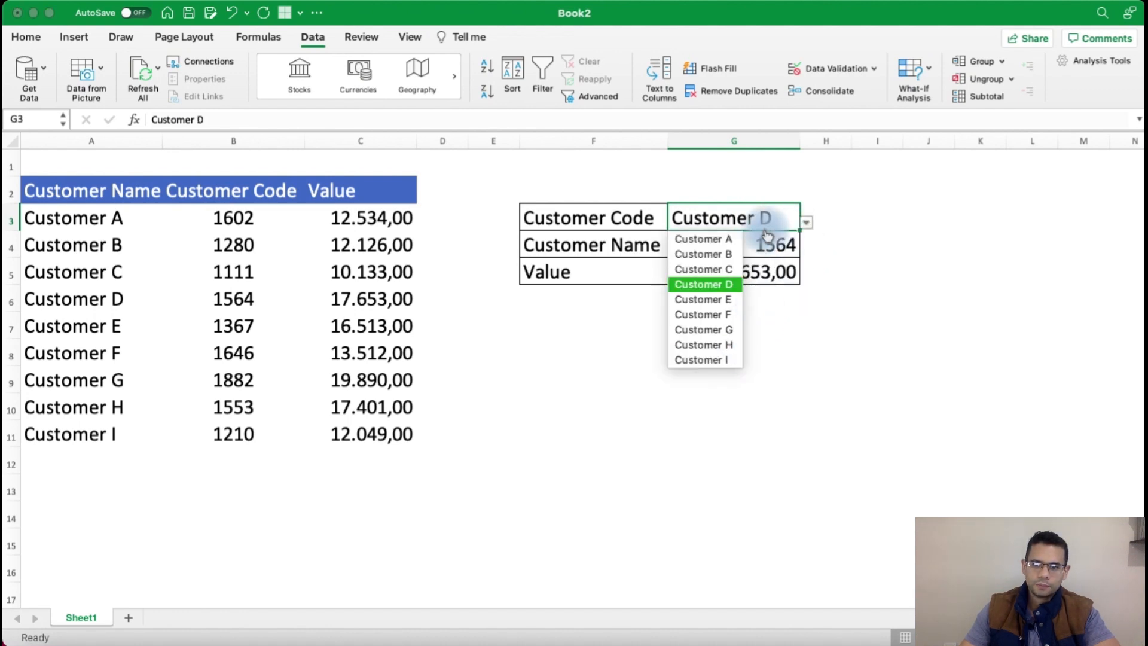
click(722, 254)
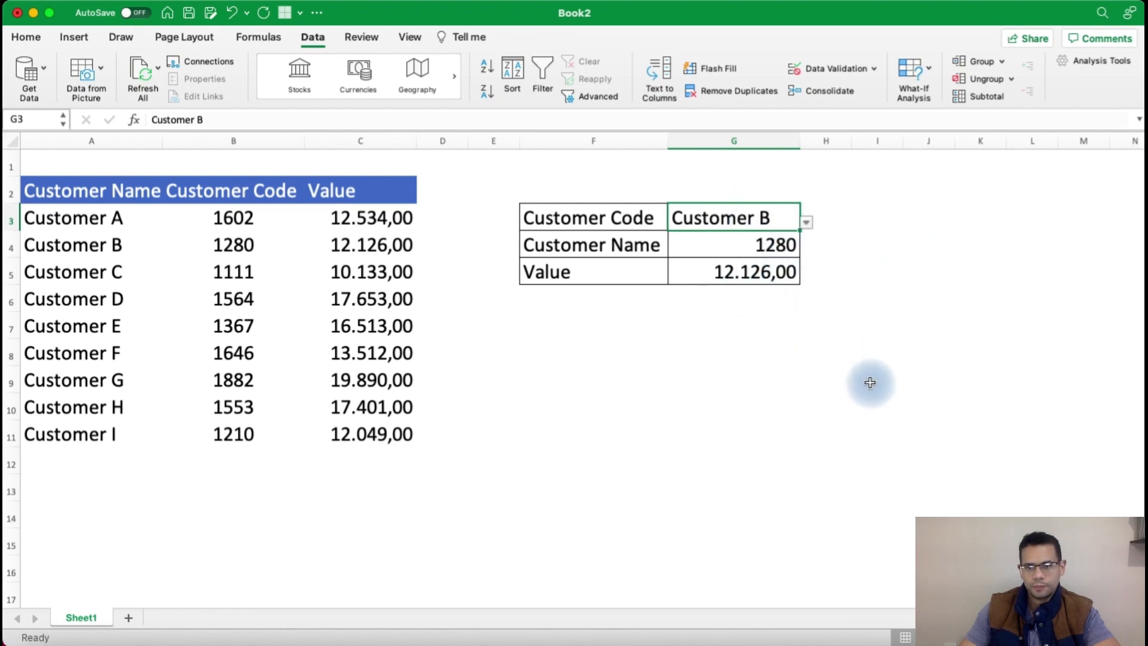
click(807, 224)
click(733, 343)
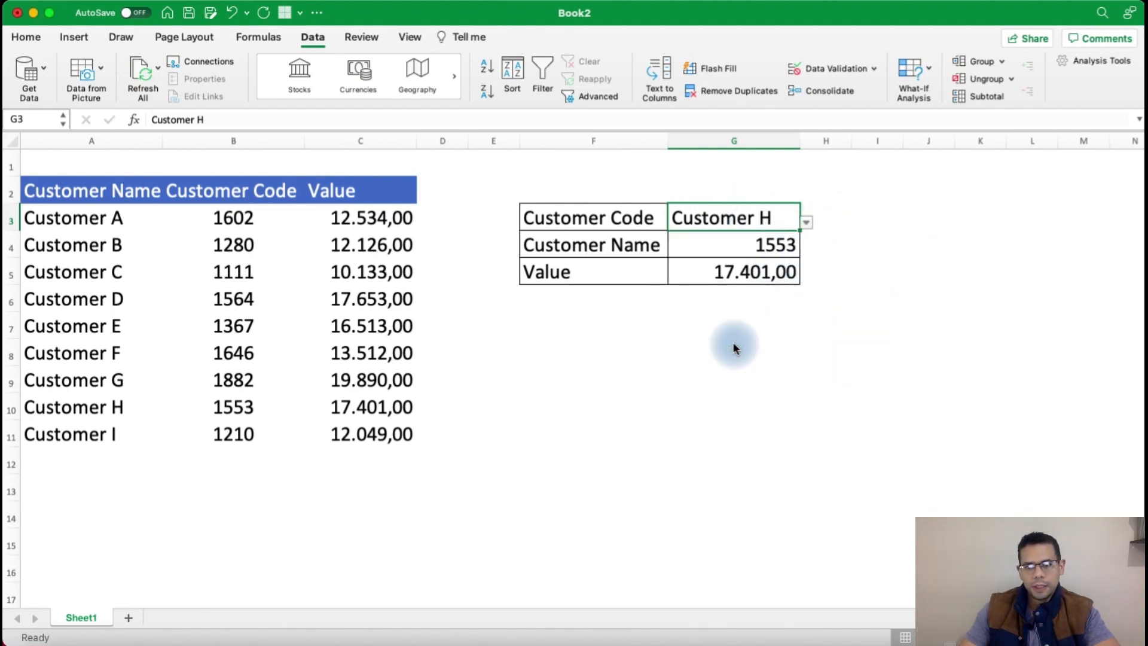
click(807, 223)
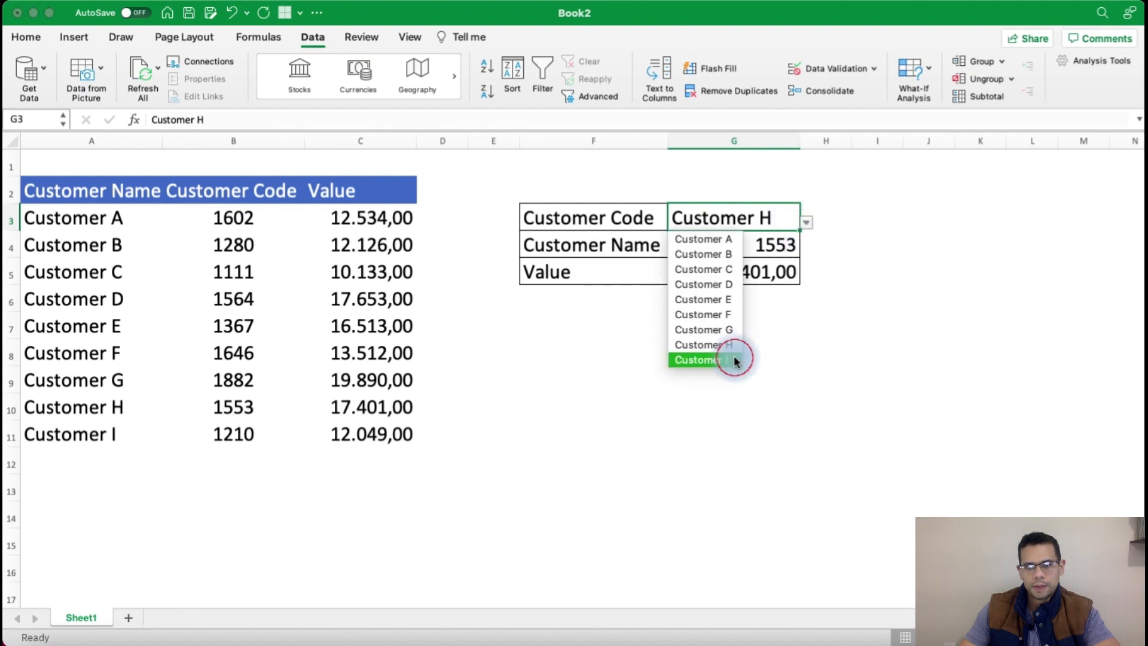
click(735, 360)
- Choose Customer E from the dropdown list in G3 and review the VLOOKUP formulas in G4 and G5
click(812, 224)
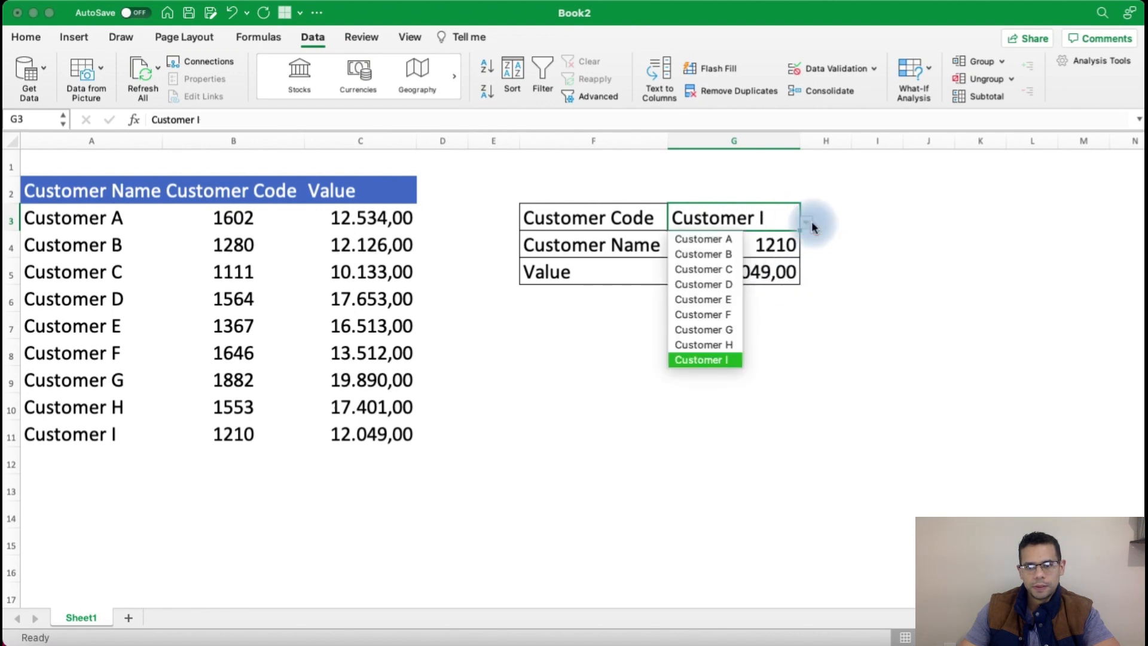
click(723, 299)
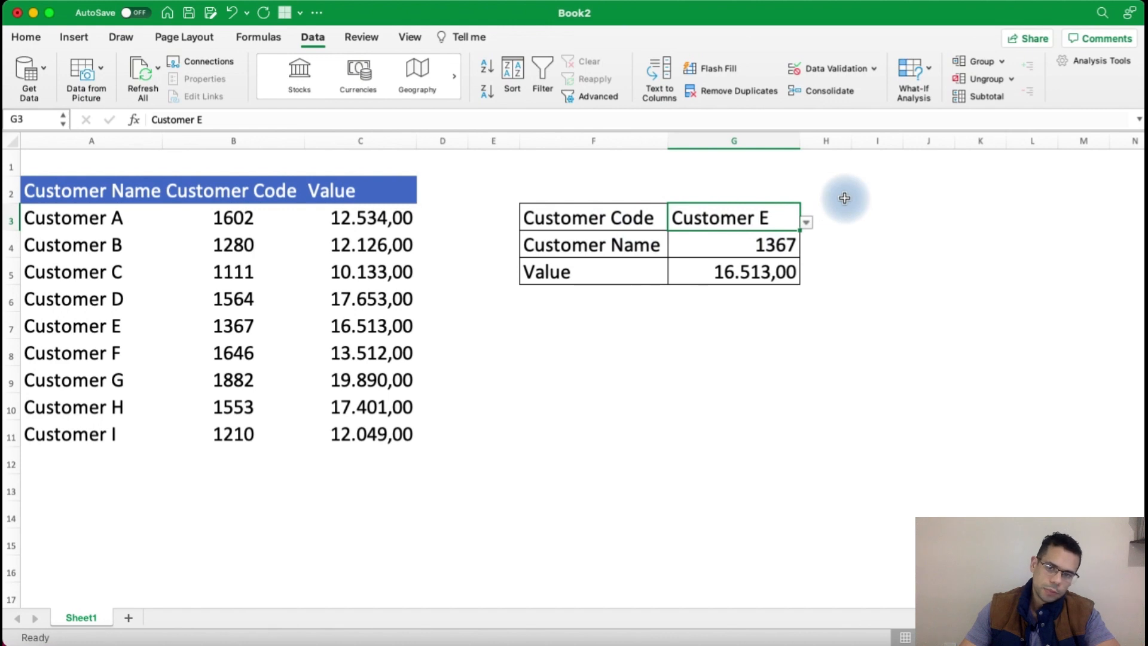
click(707, 242)
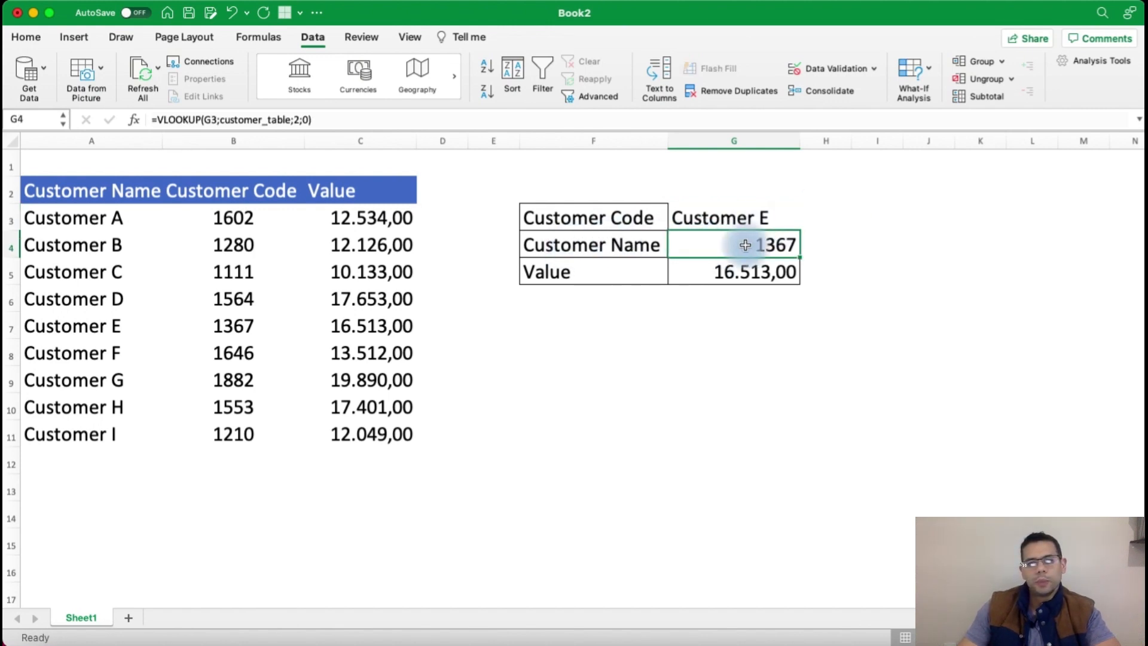
click(685, 272)
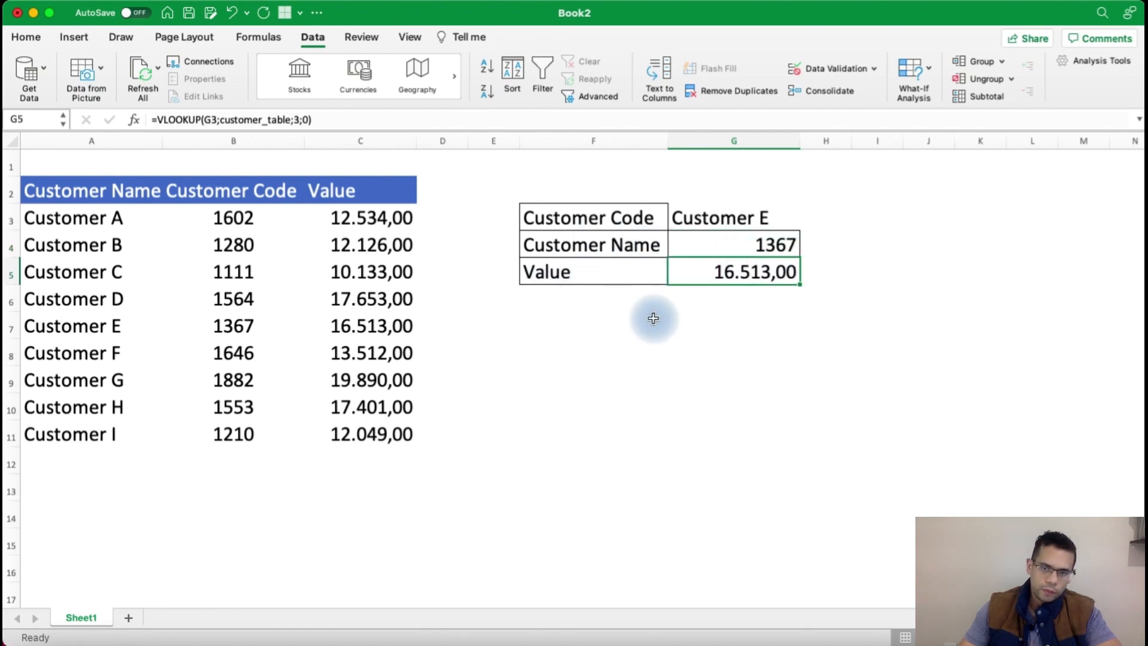